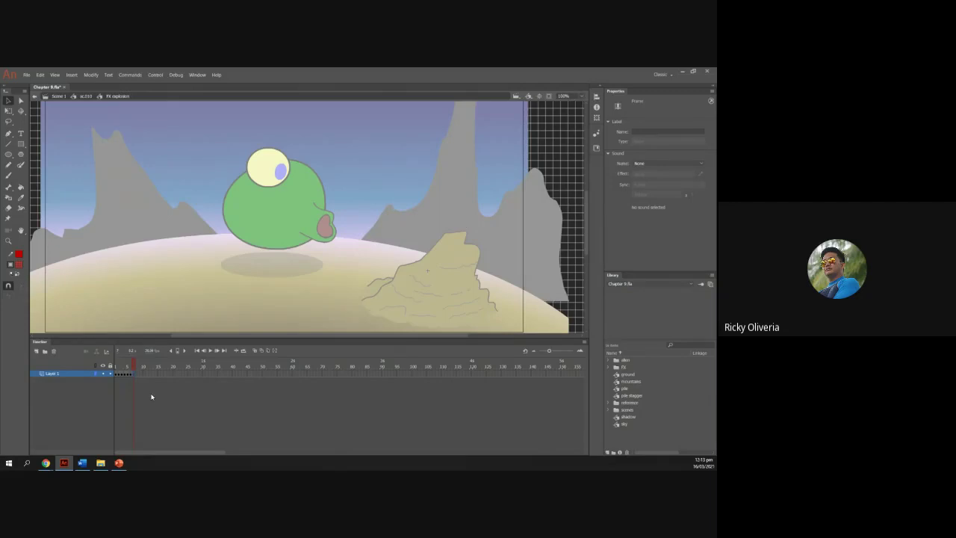
Play the explosion symbol's animation from its first frame.
left_click(129, 394)
left_click_drag(133, 364, 114, 358)
key("Return")
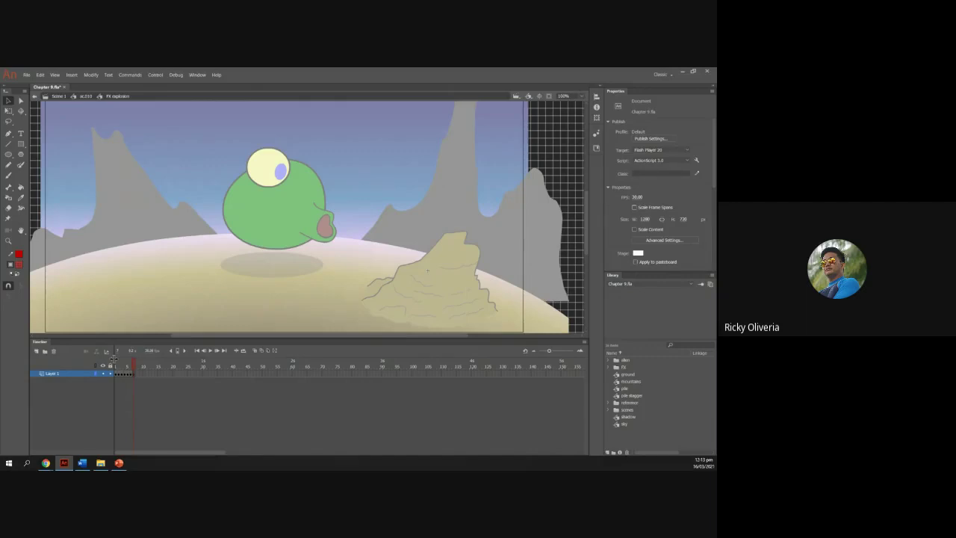
Return from the explosion symbol to the parent scene symbol and play its timeline.
left_click(85, 96)
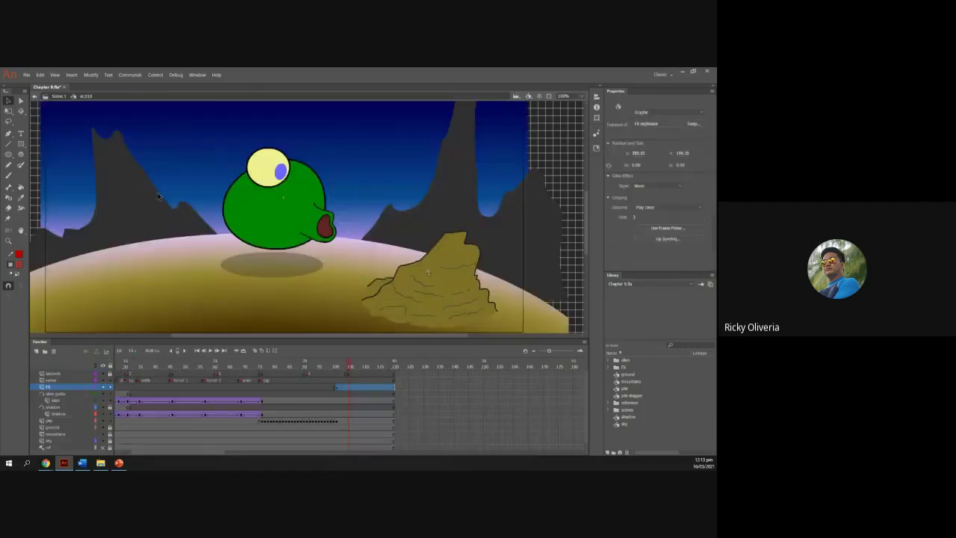
left_click_drag(348, 368, 217, 351)
key("Return")
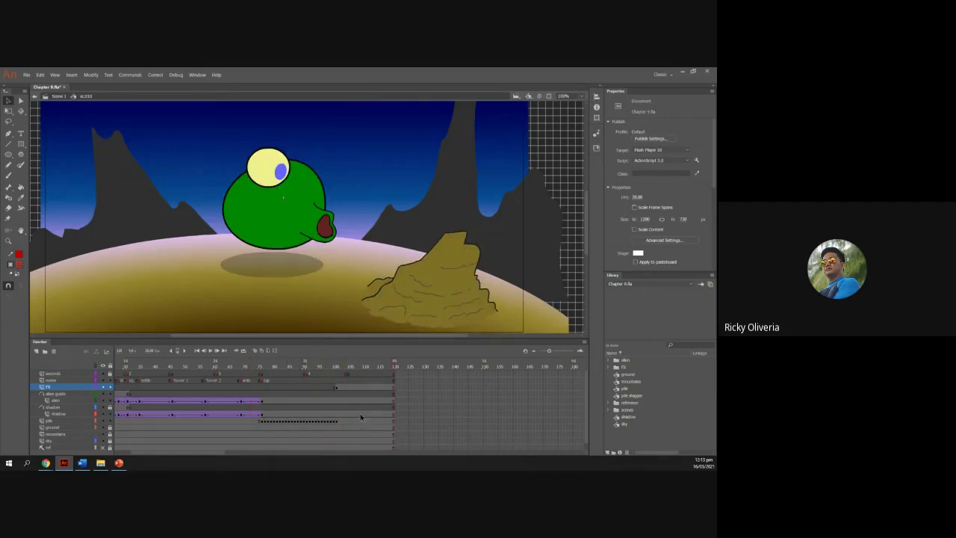
left_click(366, 369)
Switch to the PowerPoint presentation, review Explosion slides 2 and 3, and return to Animate.
left_click(119, 464)
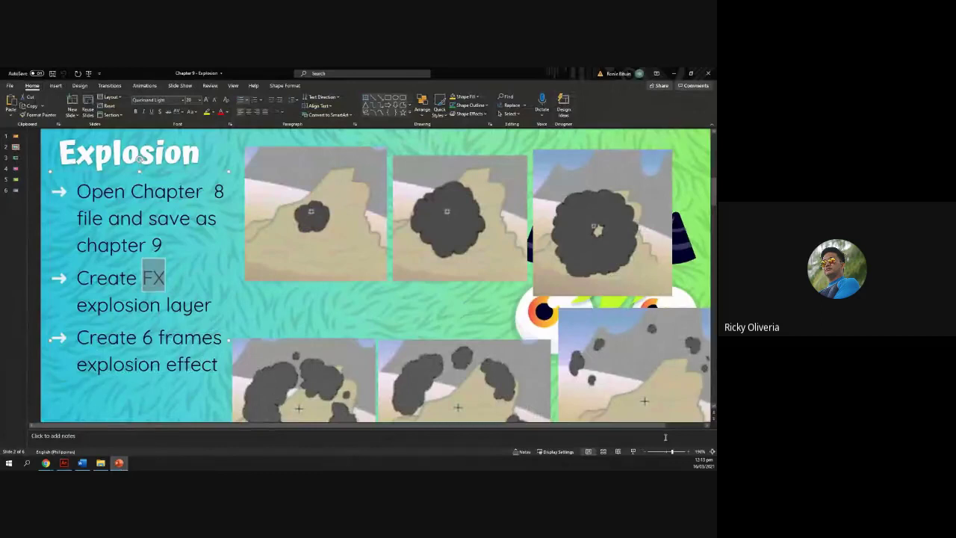
left_click_drag(671, 452, 672, 452)
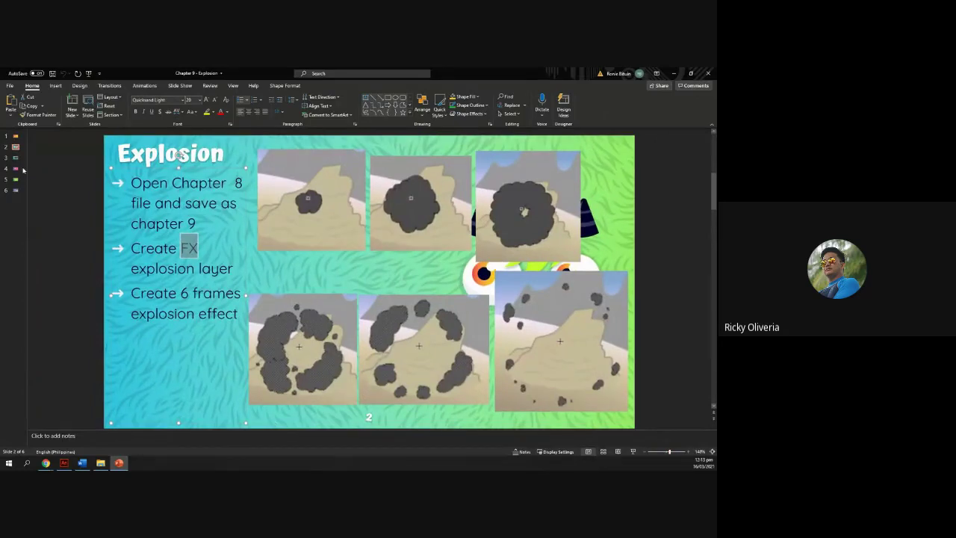
left_click(15, 158)
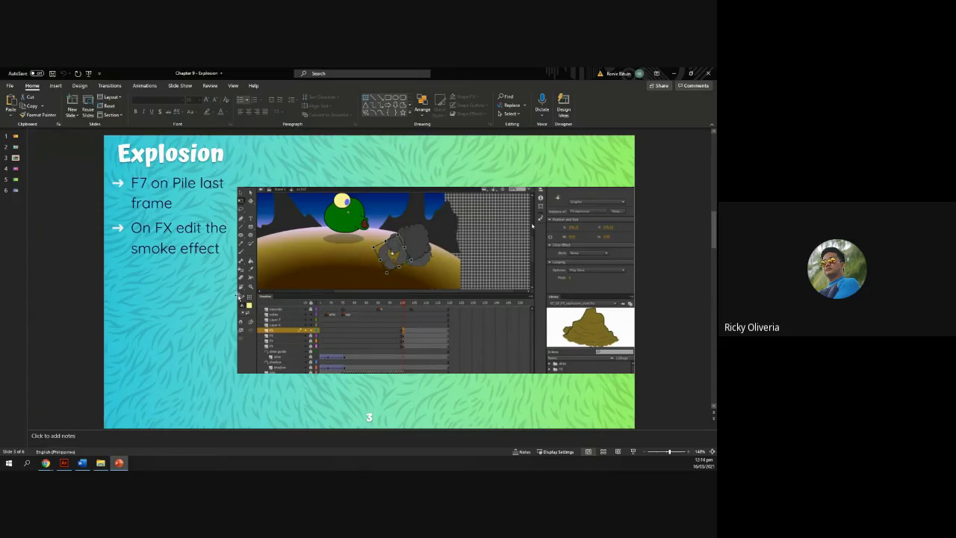
key("alt+Tab")
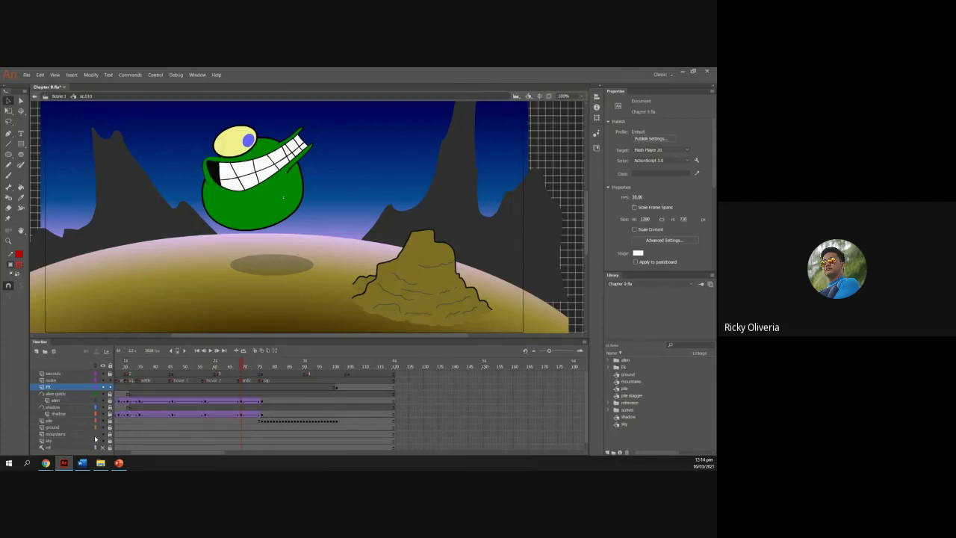
Clear the pile from the pile layer starting on the frame just after its last animated keyframe.
left_click_drag(243, 367, 339, 383)
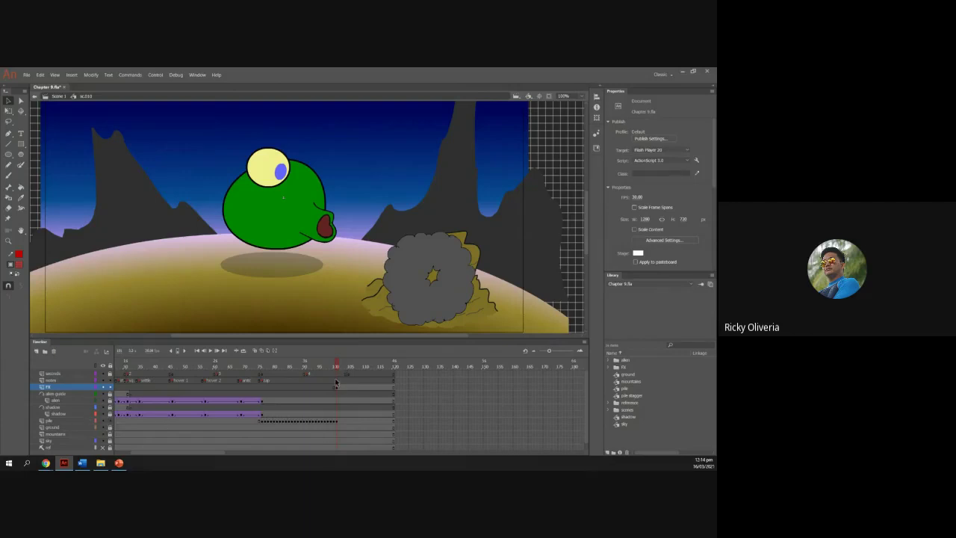
mouse_move(337, 366)
left_mouse_down()
mouse_move(321, 368)
mouse_move(339, 370)
left_mouse_up()
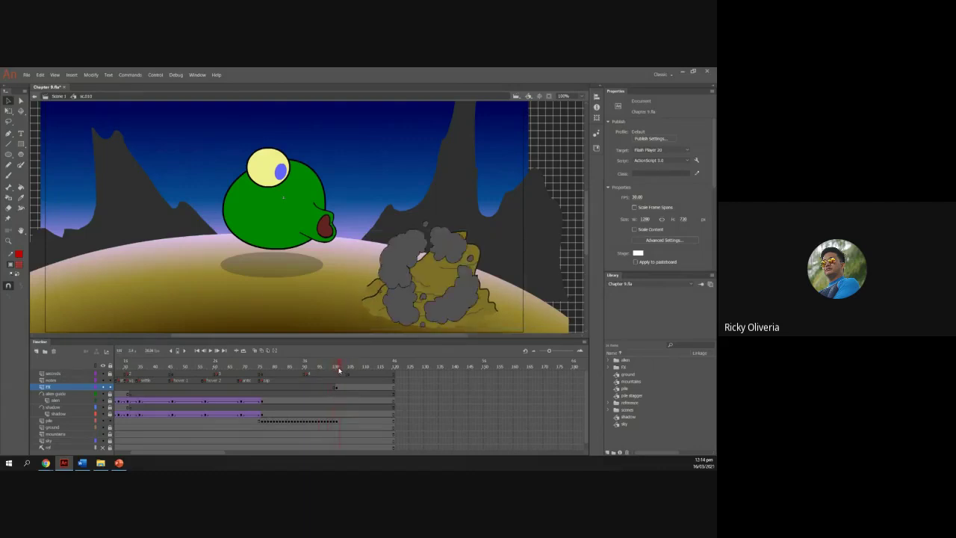
left_click(344, 428)
left_click(341, 421)
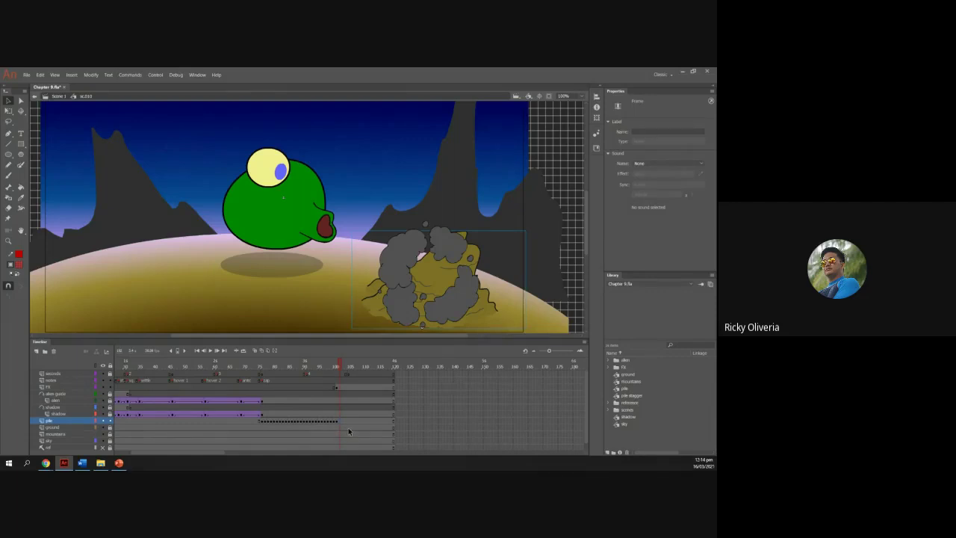
key("Delete")
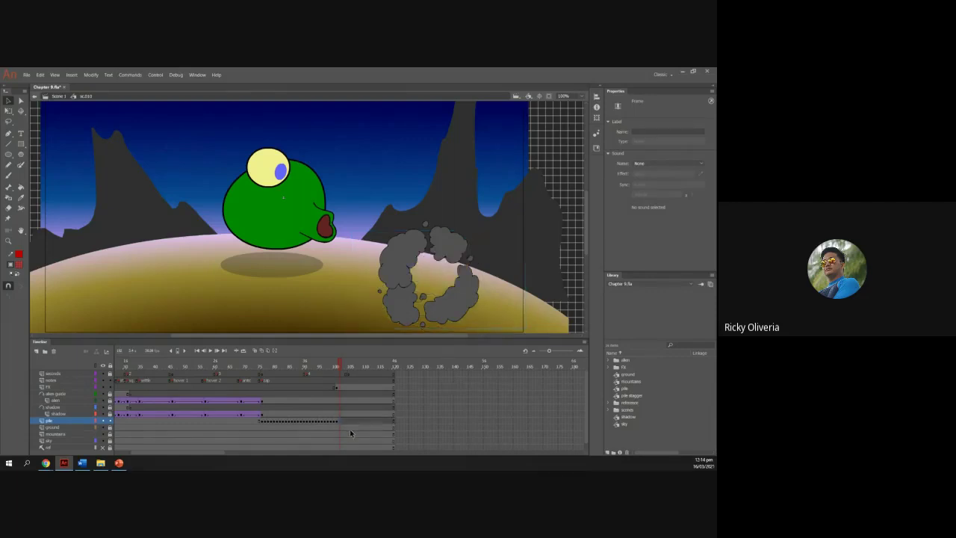
Play the scene from the first frame to check the pile and explosion timing.
left_click_drag(342, 366, 114, 344)
key("Return")
key("Return")
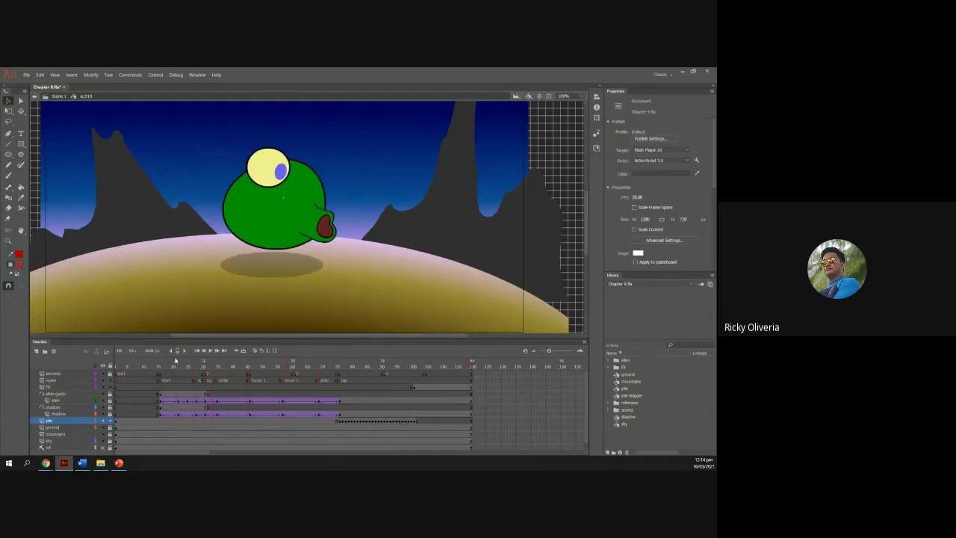
left_click_drag(472, 365, 400, 365)
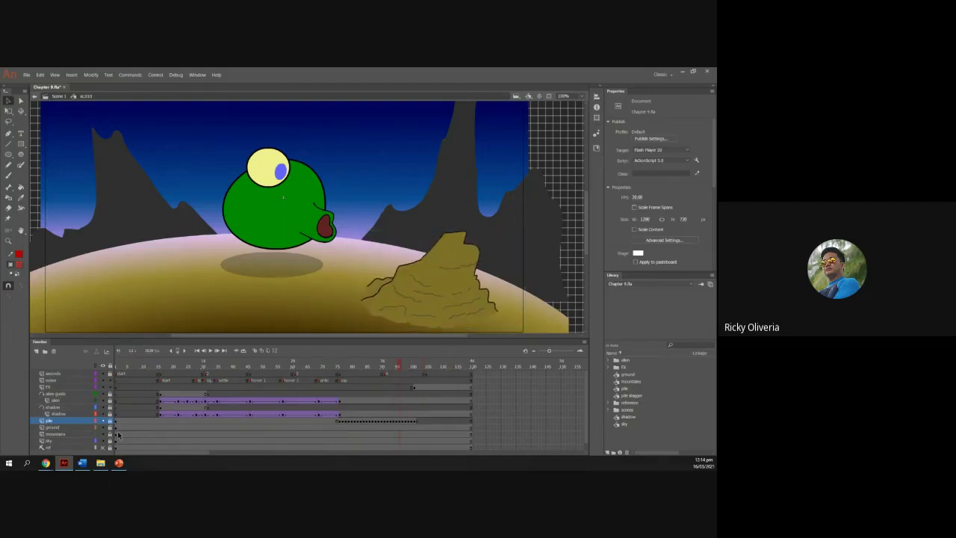
Add three new layers directly above the FX layer, consulting Explosion slide 3 in PowerPoint for the layer setup.
left_click(65, 386)
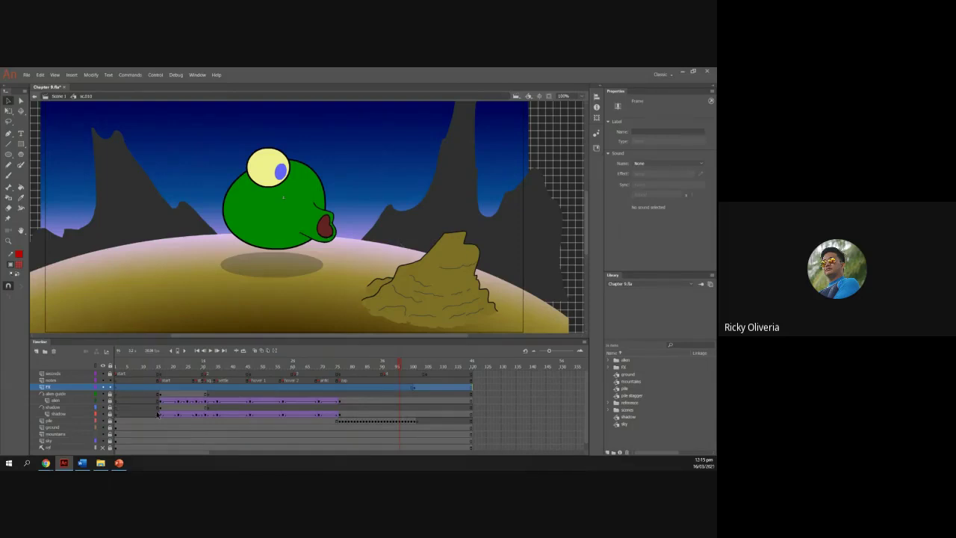
left_click(36, 353)
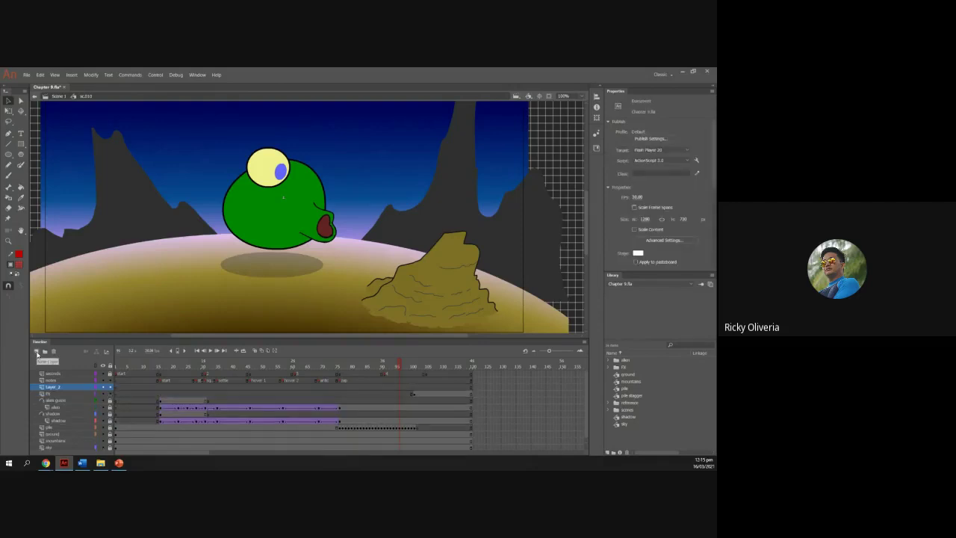
left_click(37, 353)
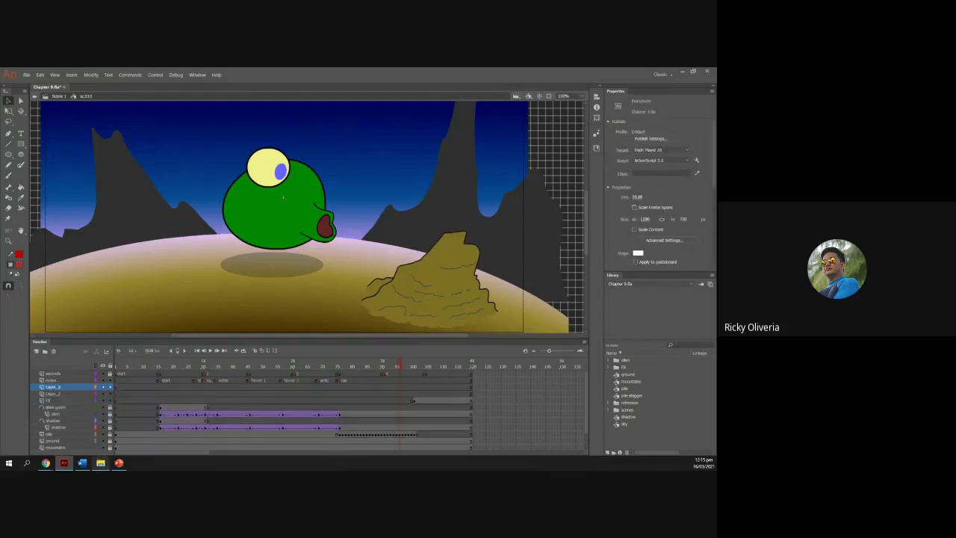
left_click(119, 463)
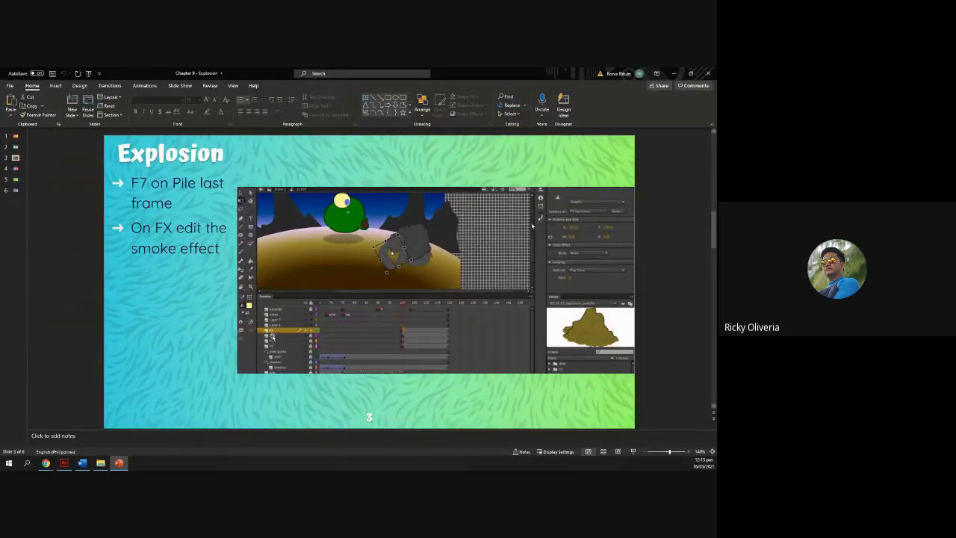
left_click(120, 463)
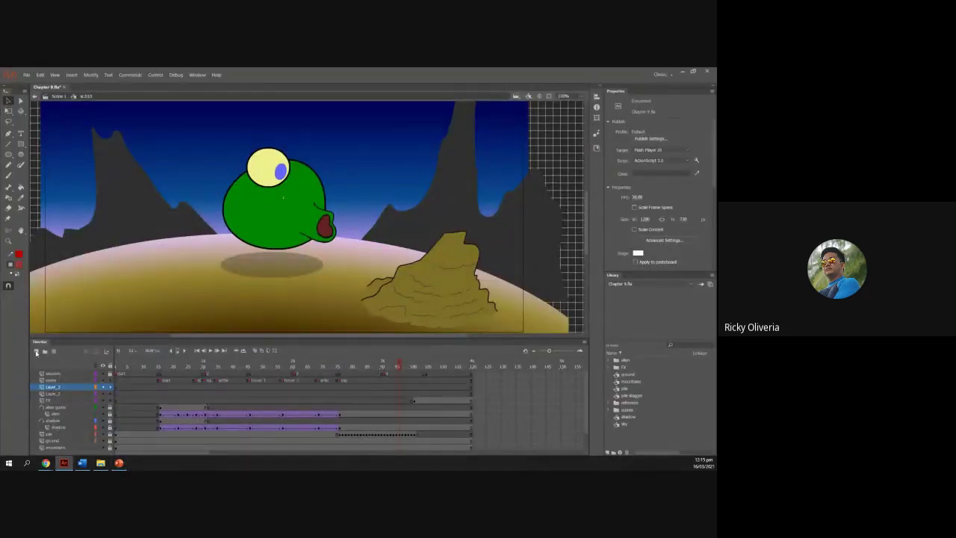
left_click(36, 352)
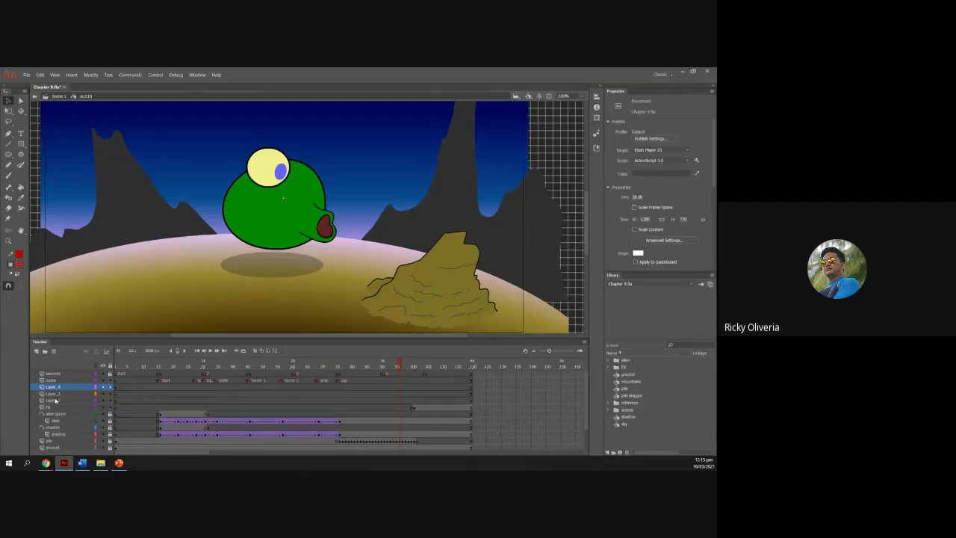
Rename all three new layers as FX.
double_click(55, 401)
type("fx")
key("Return")
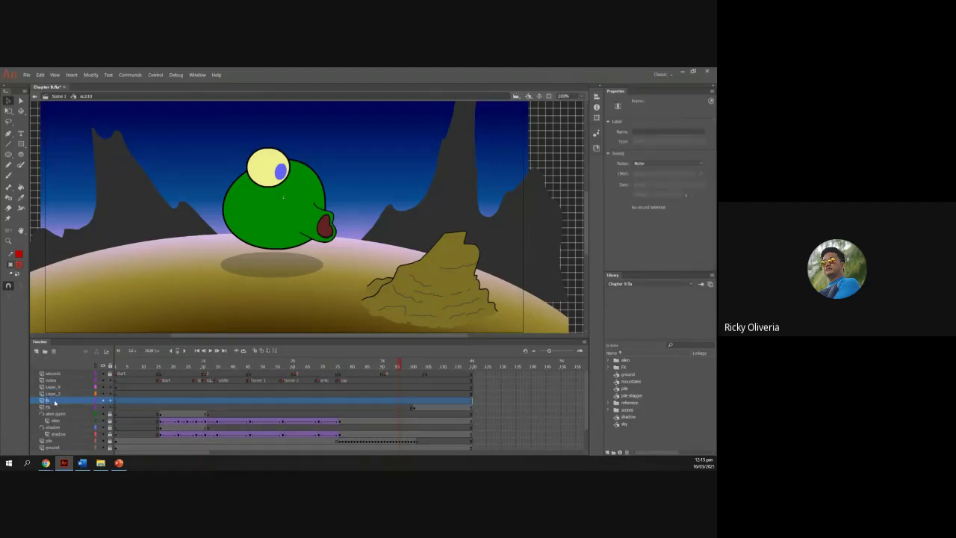
double_click(56, 401)
type("fX")
key("Return")
double_click(54, 393)
type("FX")
key("Return")
double_click(52, 387)
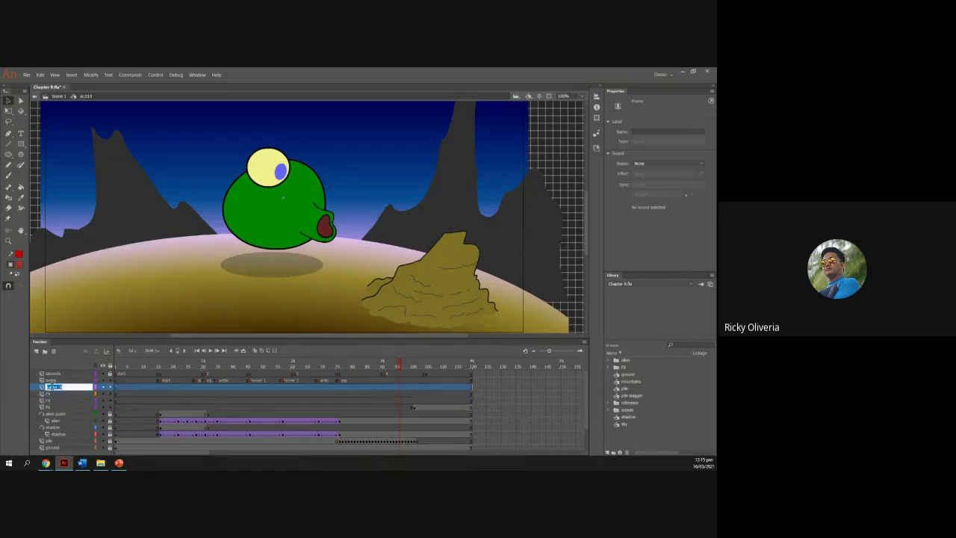
type("FX")
key("Return")
Set the looping first frame of the explosion graphic on the original FX layer to 1 and check the frames around it.
mouse_move(400, 364)
left_mouse_down()
mouse_move(136, 356)
mouse_move(413, 371)
left_mouse_up()
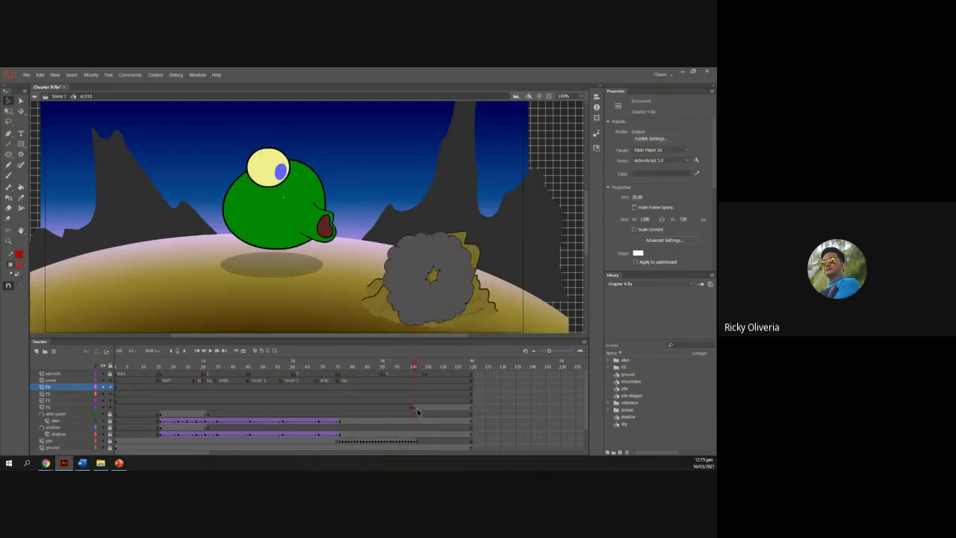
left_click(412, 407)
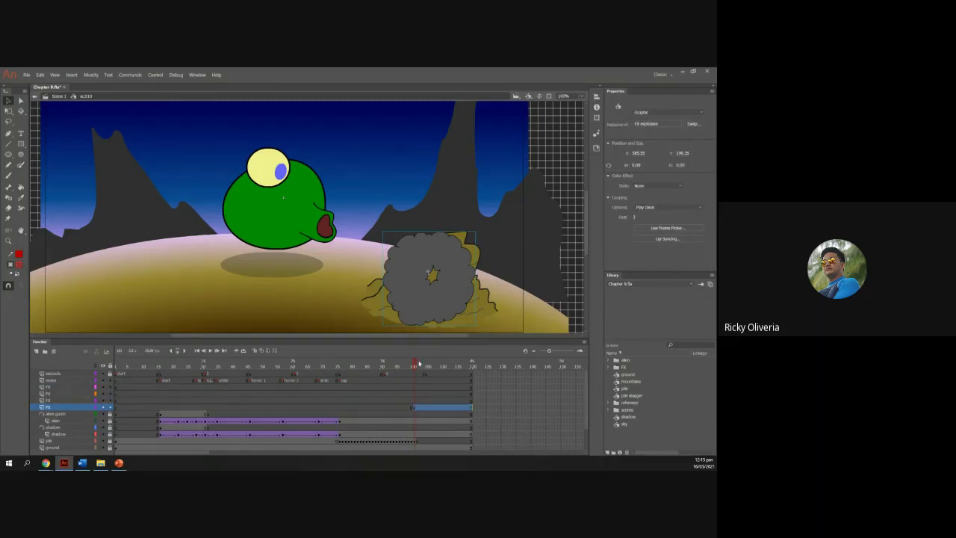
left_click(635, 216)
type("1")
key("Return")
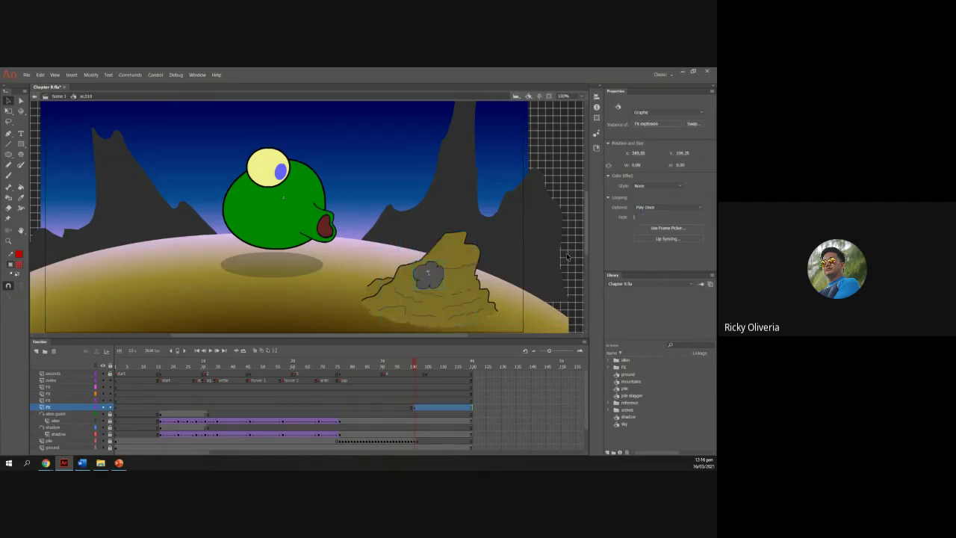
left_click(417, 367)
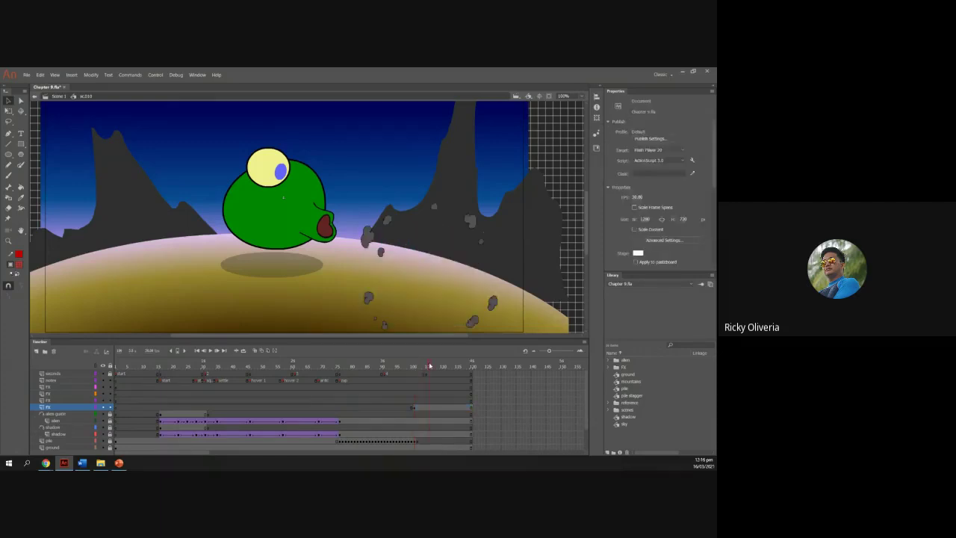
left_click(414, 368)
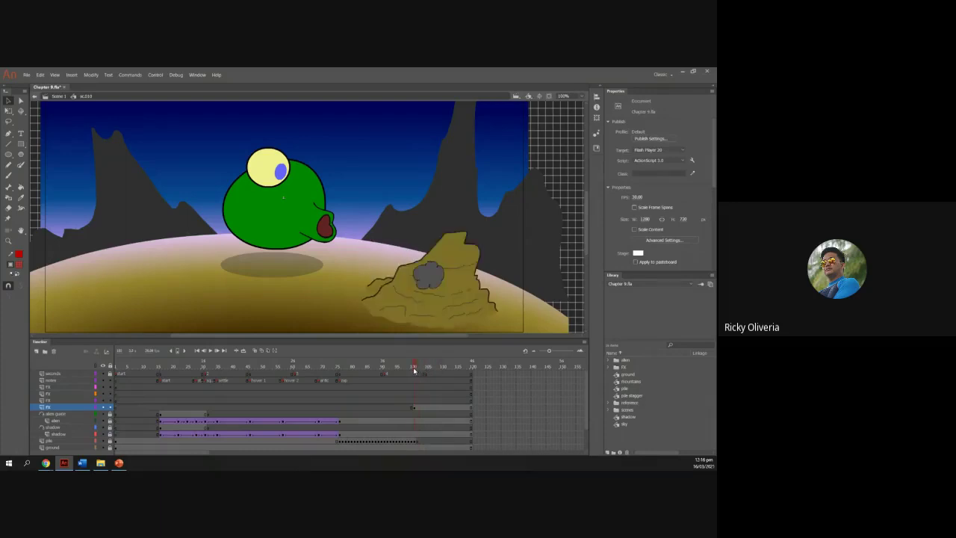
Add an explosion keyframe one frame after the explosion starts and place it on the FX layer directly above, at the start frame.
left_click(418, 410)
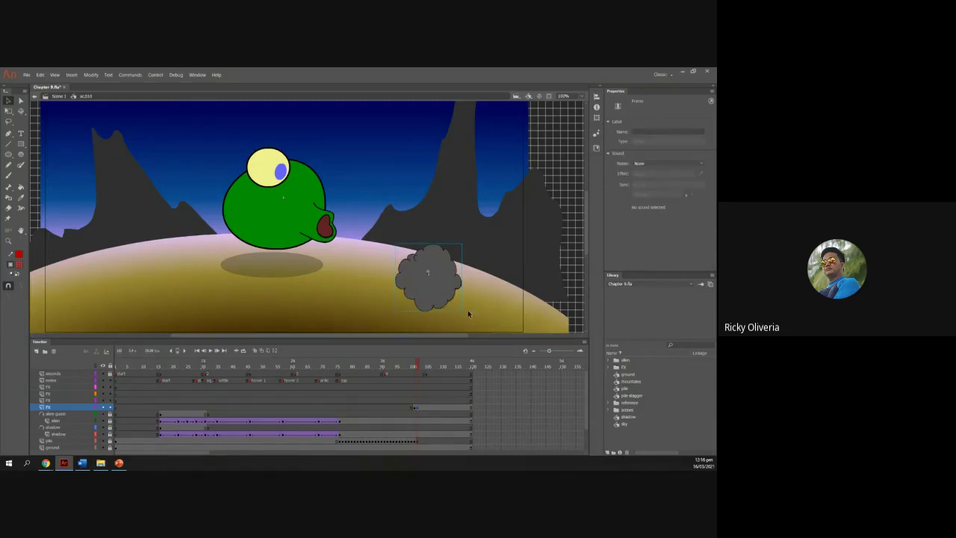
left_click(452, 286)
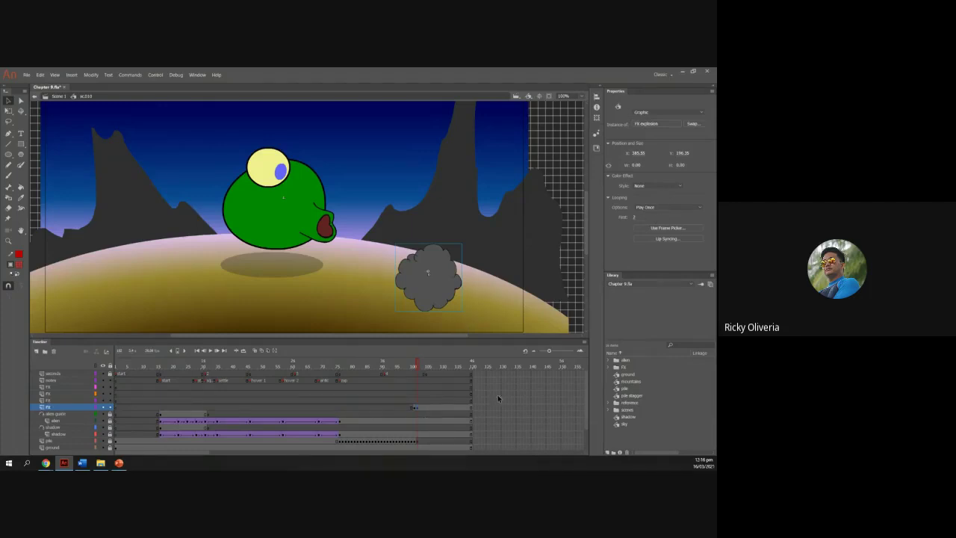
left_click(414, 405)
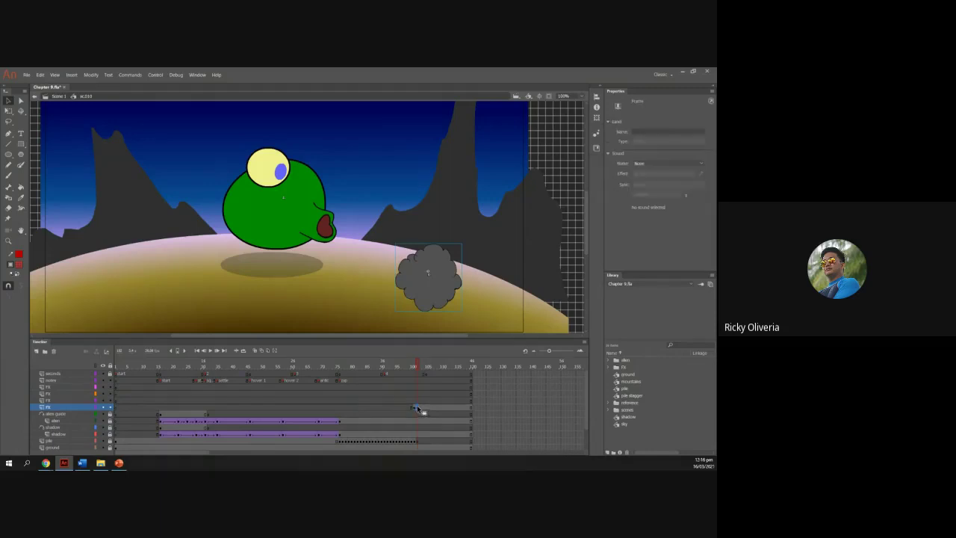
left_click_drag(414, 402, 414, 401)
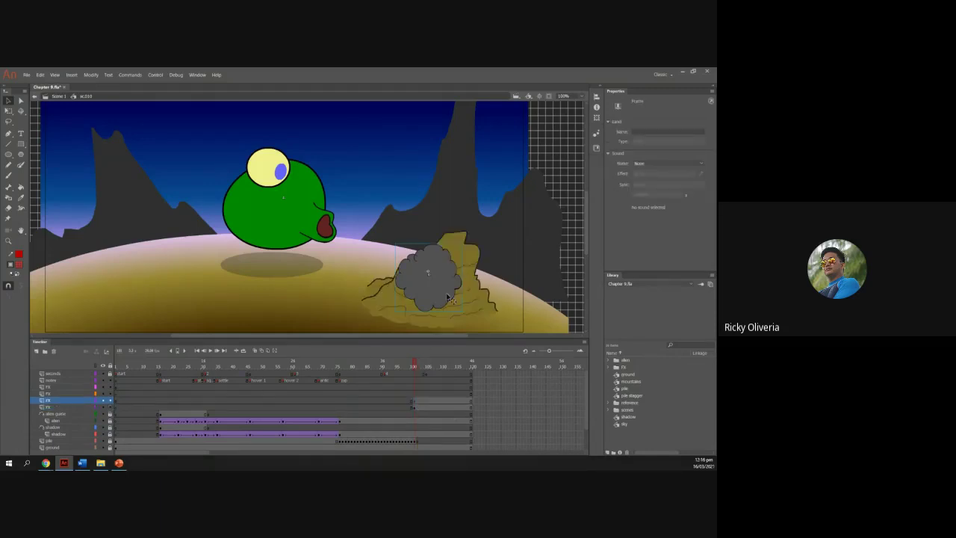
Move the explosion on the second FX layer to the pile's lower-left side and display that layer as outlines.
left_click_drag(448, 298, 403, 310)
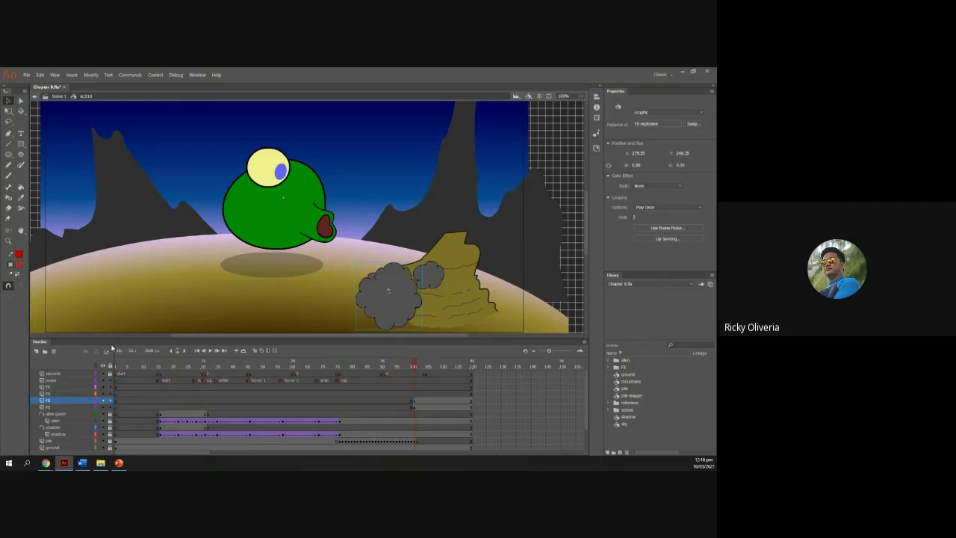
left_click(96, 401)
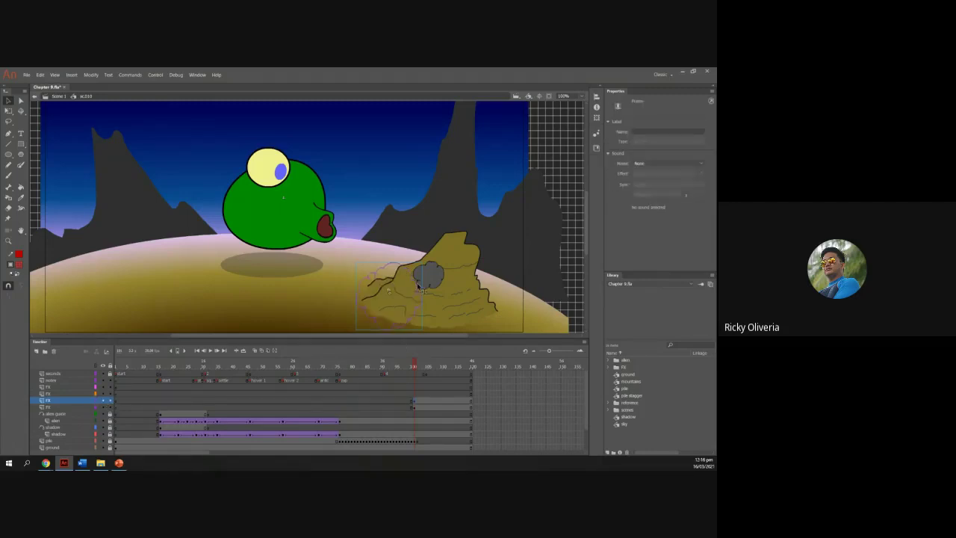
Scale down the outlined explosion at the pile's lower-left side with Free Transform.
left_click(369, 274)
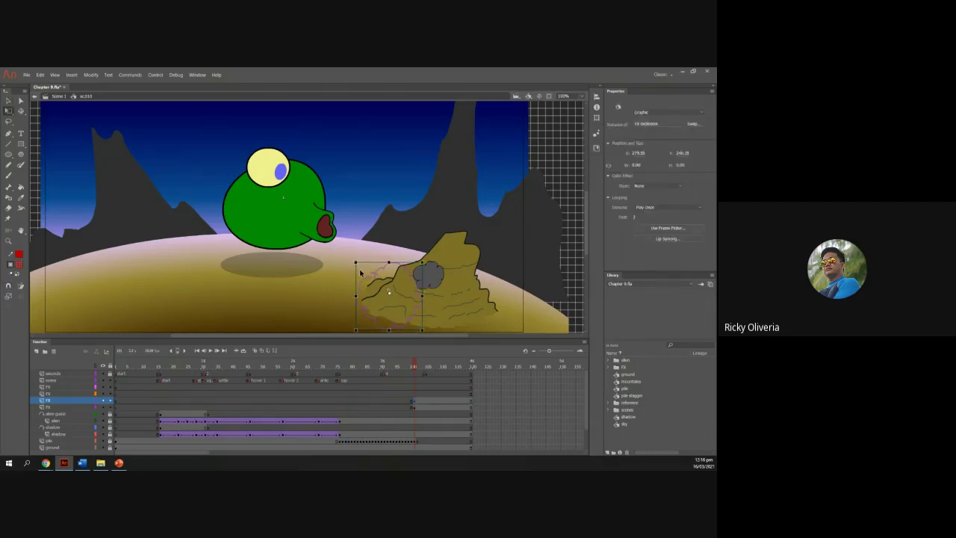
left_click_drag(363, 266, 368, 272)
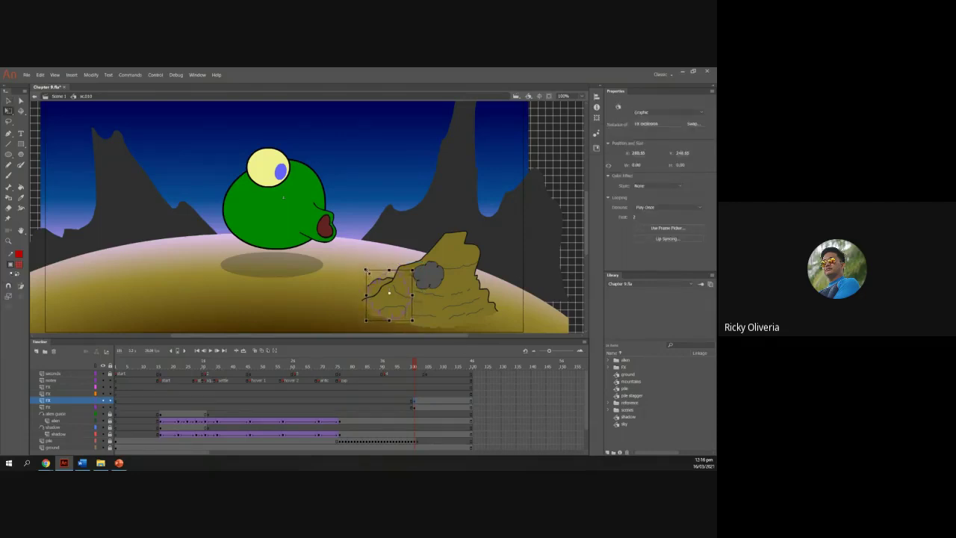
left_click(407, 313)
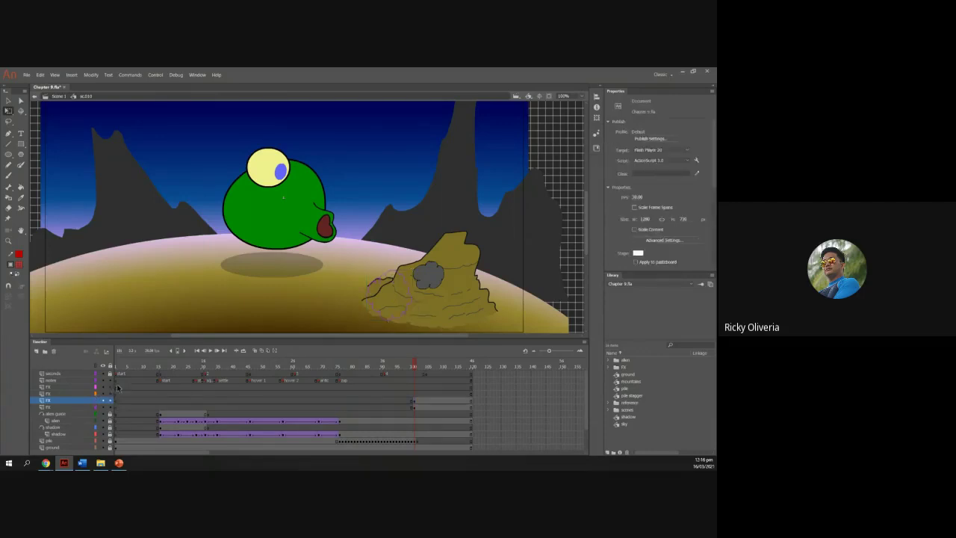
Turn off the outline display of the second FX layer and rotate its explosion slightly at the pile's lower-left side.
left_click(96, 400)
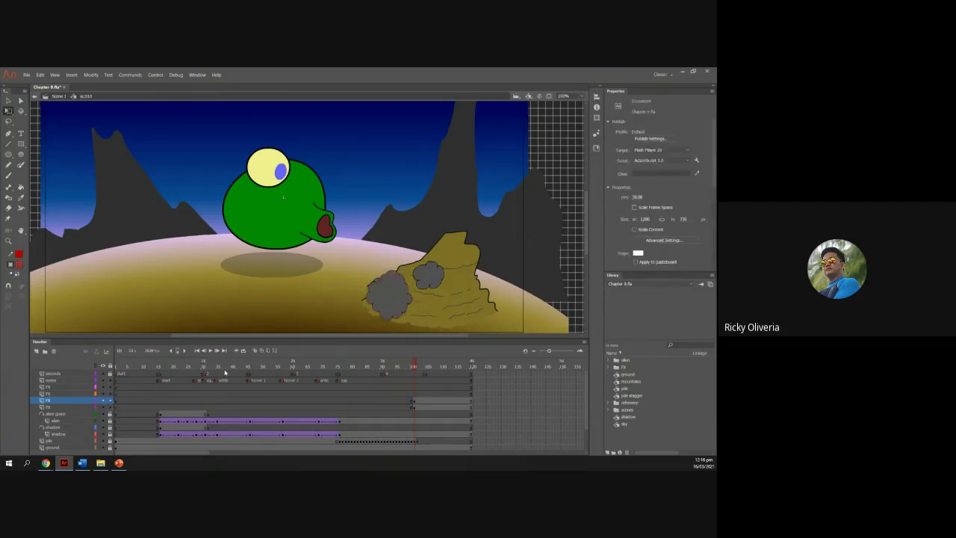
left_click_drag(382, 295, 422, 322)
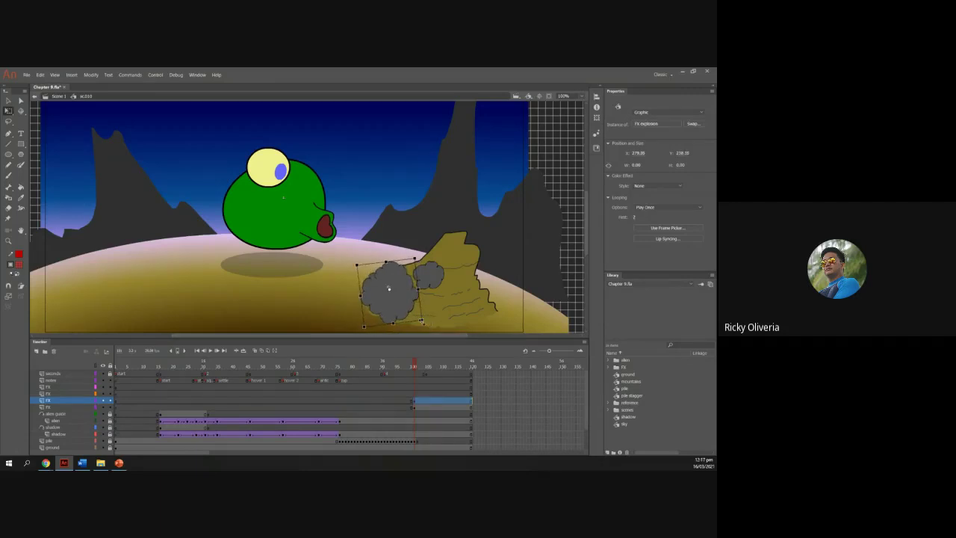
Copy an explosion keyframe from the original FX layer to the third FX layer's start frame and place a smaller explosion at the pile's lower-right side.
left_click(420, 409)
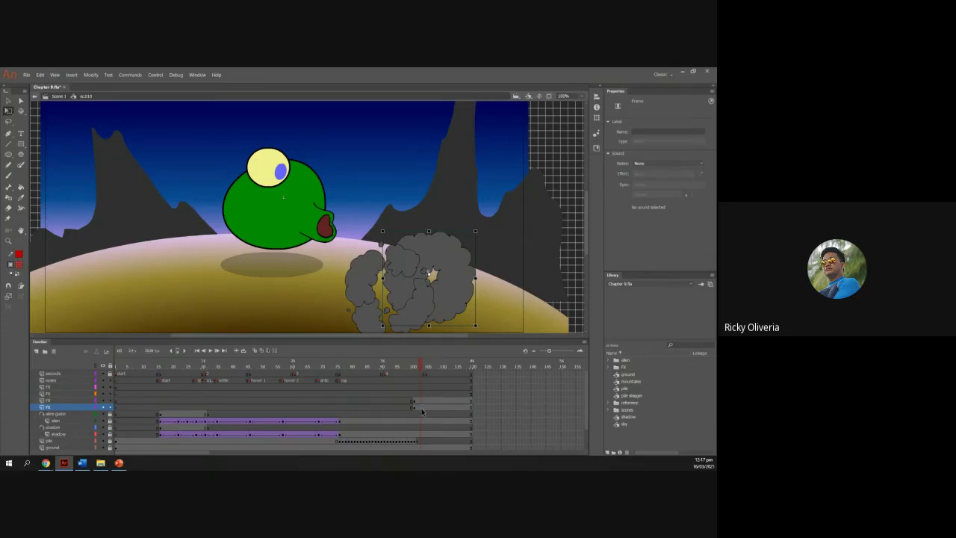
left_click(415, 408)
left_click(419, 409)
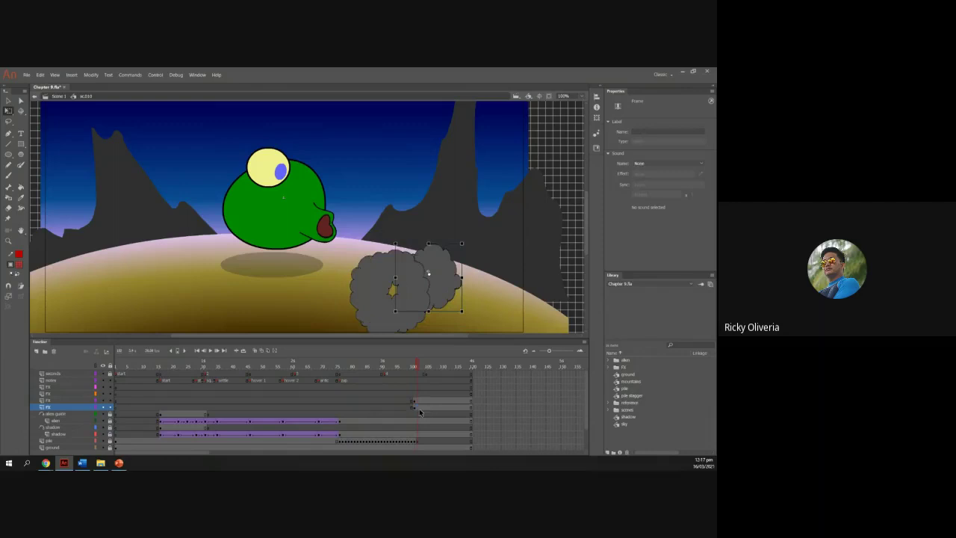
left_click(421, 409)
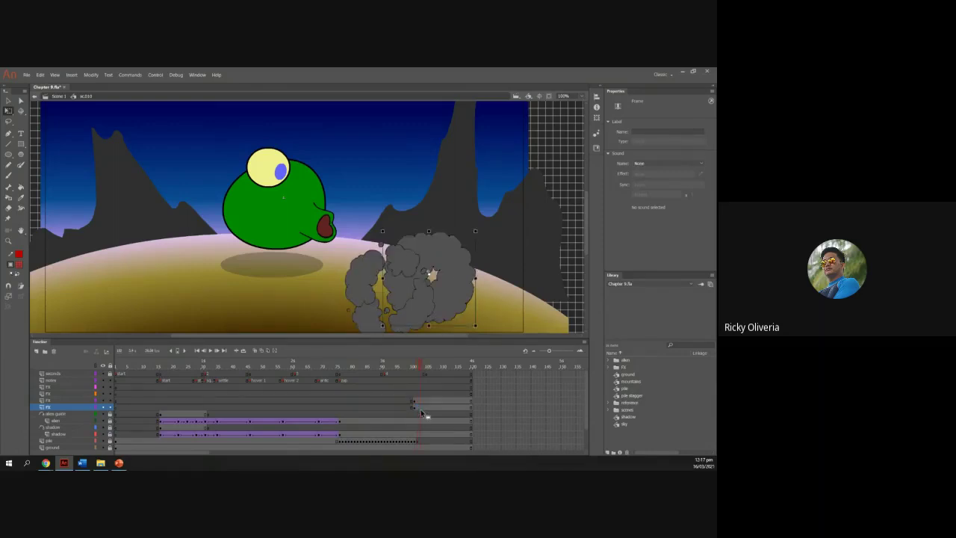
left_click_drag(419, 409, 413, 394)
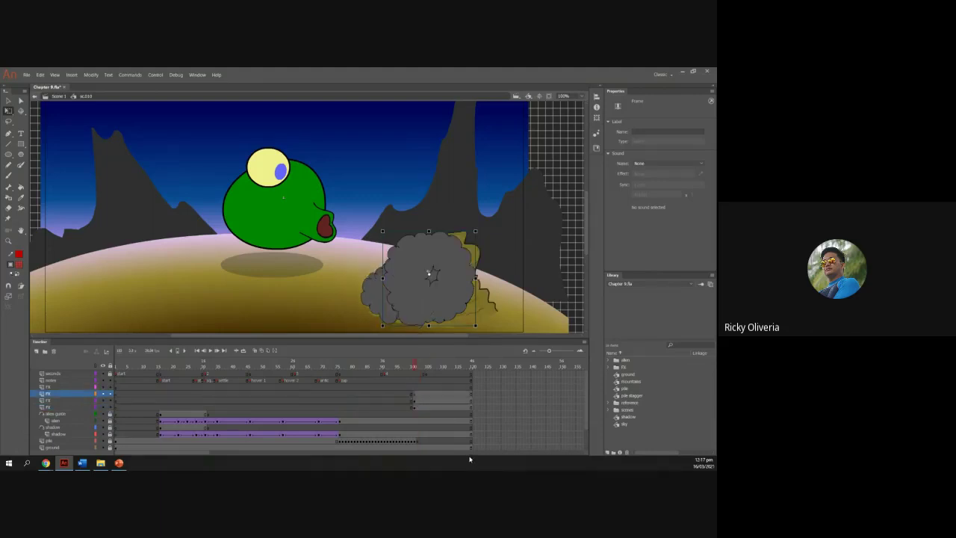
left_click_drag(416, 266, 462, 302)
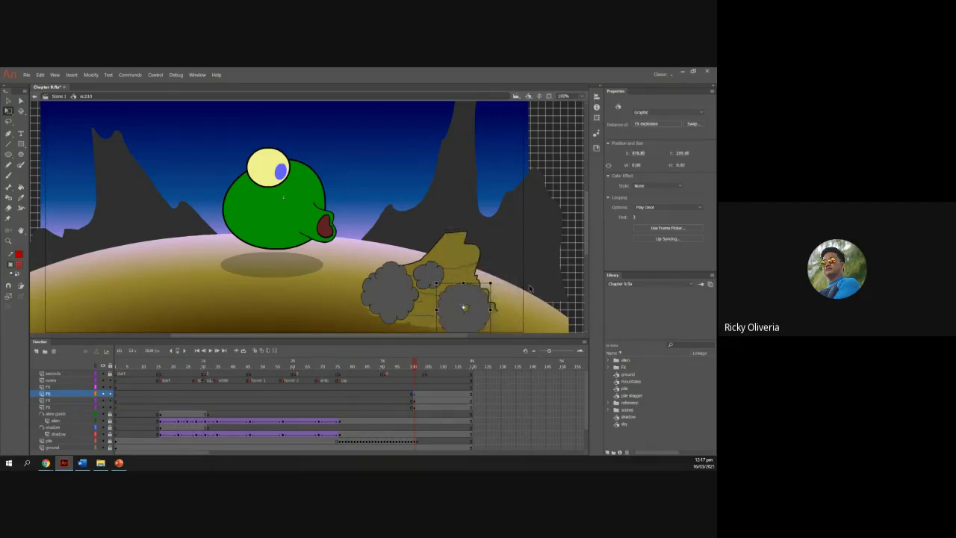
Copy an explosion keyframe from the original FX layer to the uppermost FX layer's start frame and place a smaller explosion over the pile's peak.
left_click(417, 408)
left_click(421, 411)
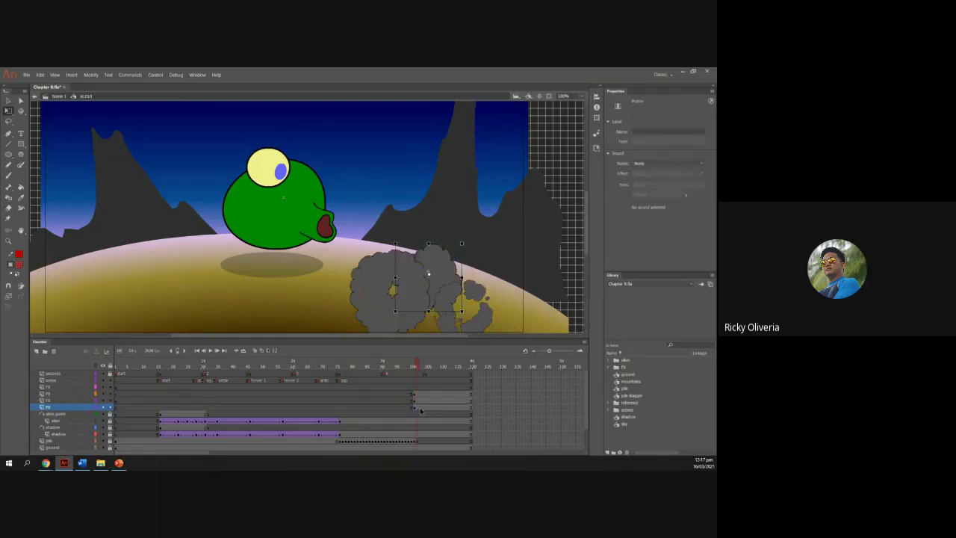
left_click(424, 411)
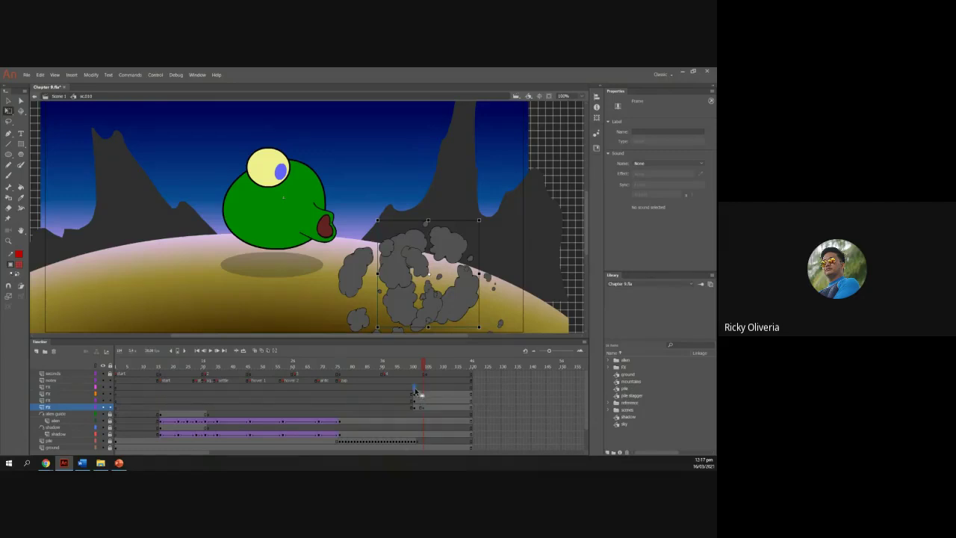
left_click(415, 387)
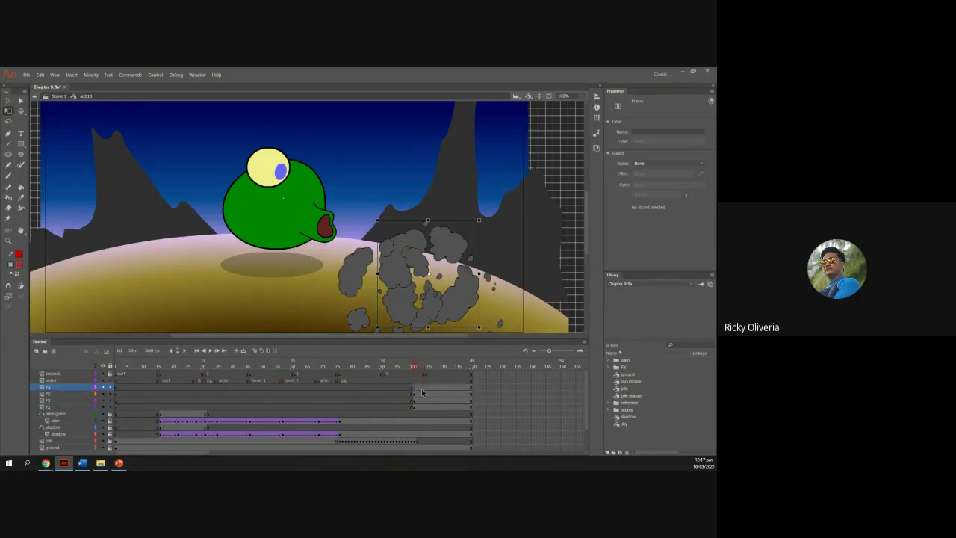
left_click(428, 273)
left_click_drag(455, 302, 486, 256)
left_click(504, 293)
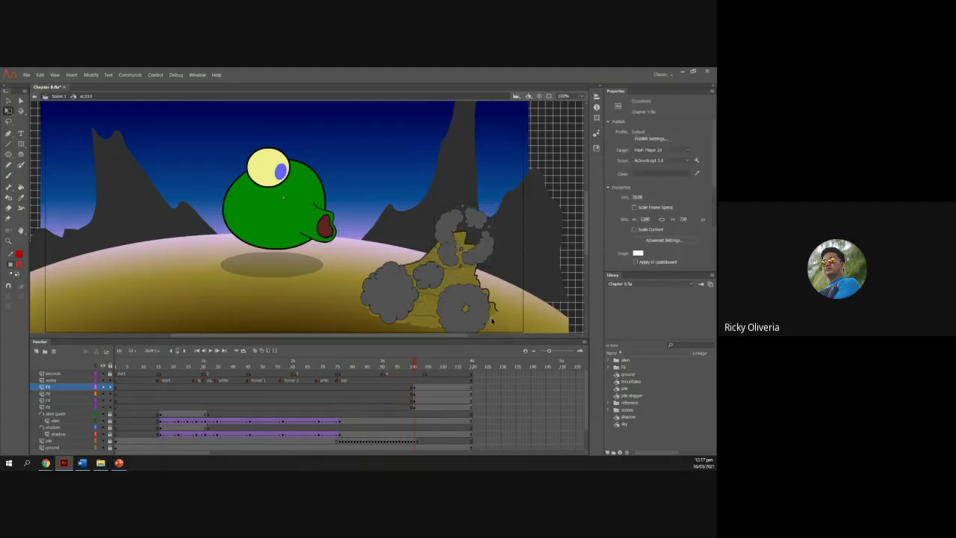
Move the playhead back to before the explosion and play the scene through to its last frame.
left_click_drag(413, 363, 352, 363)
mouse_move(256, 364)
left_mouse_down()
mouse_move(411, 366)
mouse_move(441, 377)
mouse_move(239, 367)
left_mouse_up()
key("Return")
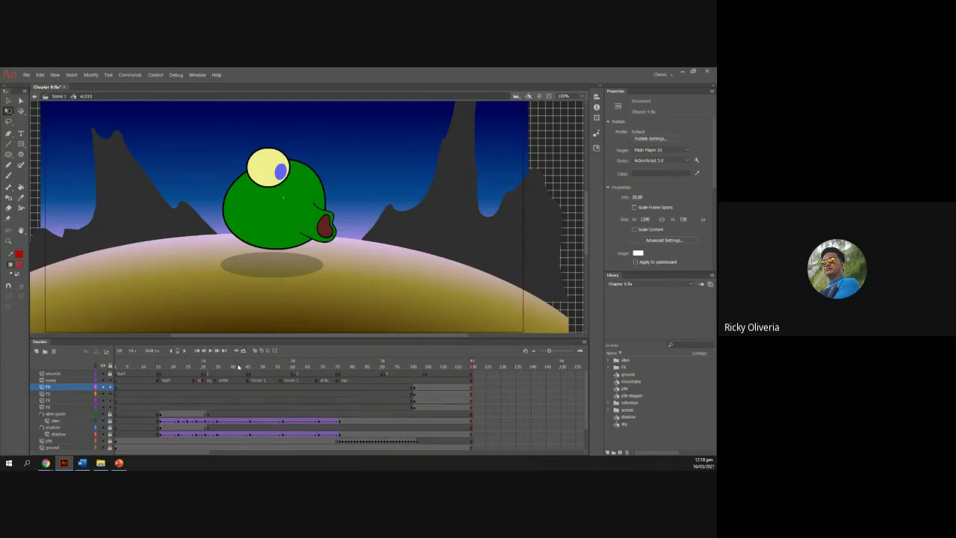
Return to Scene 1, test the movie, close the preview and move the playhead back to before the explosion.
left_click(63, 96)
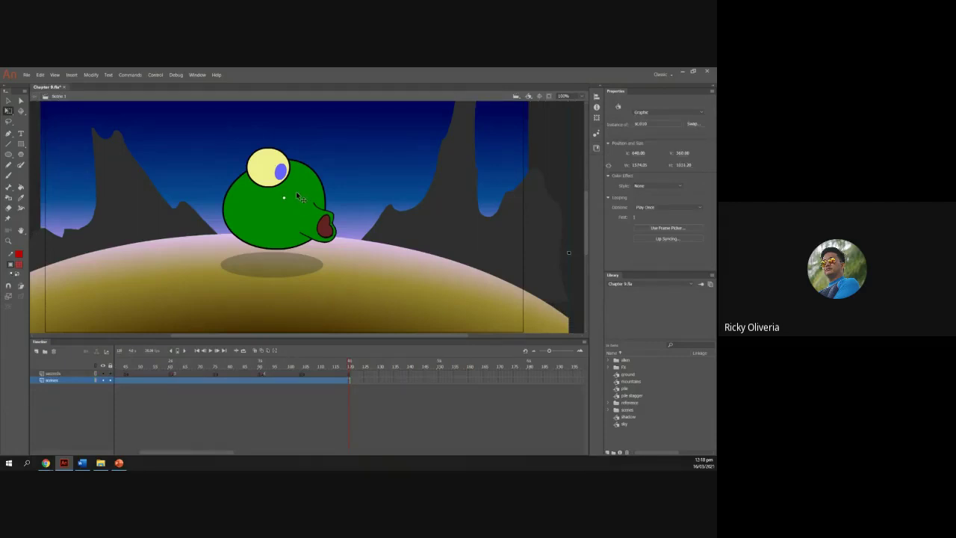
key("ctrl+Return")
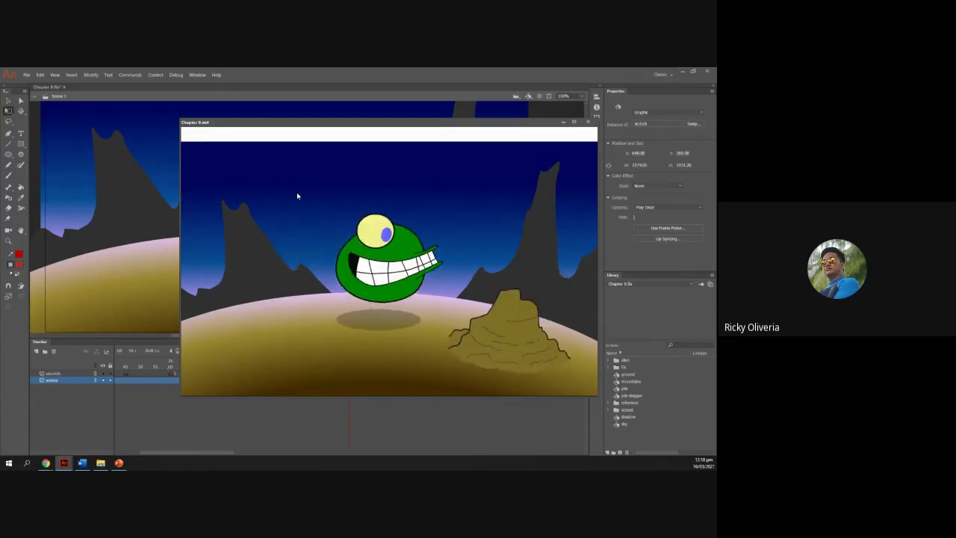
left_click(590, 125)
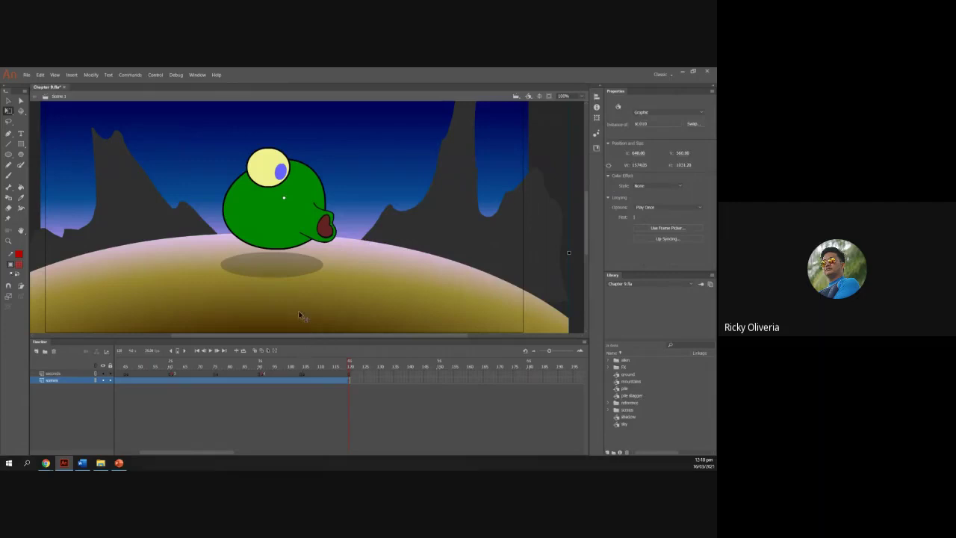
left_click_drag(349, 364, 229, 358)
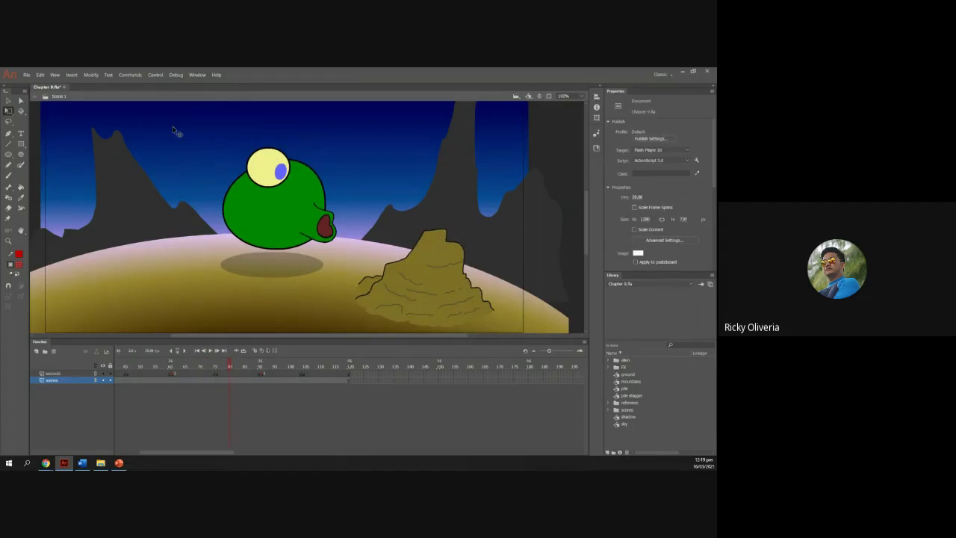
Switch to PowerPoint, close the Chapter 9 explosion presentation and show slide 2 of the Chapter 10 Paint Brush Tool presentation.
left_click_drag(271, 81, 336, 68)
key("alt+Tab")
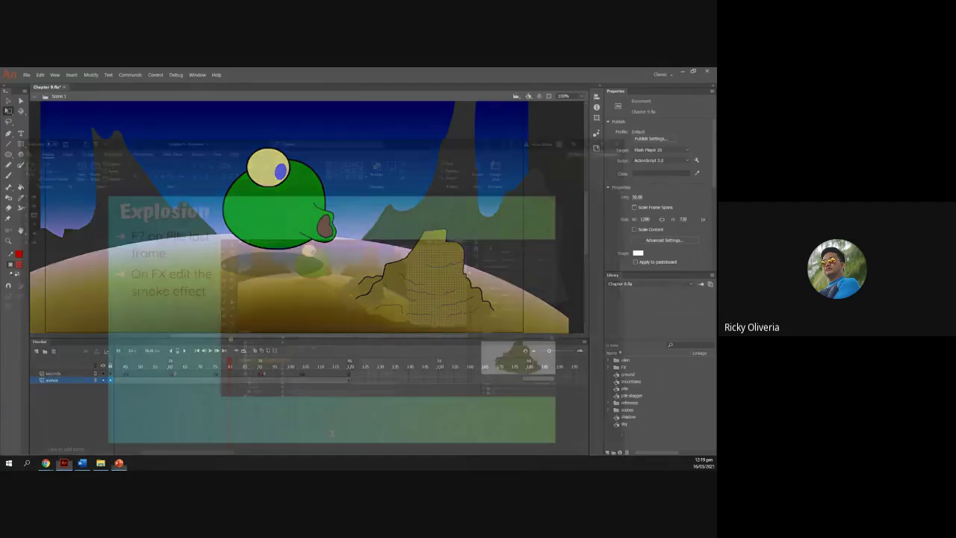
left_click(15, 169)
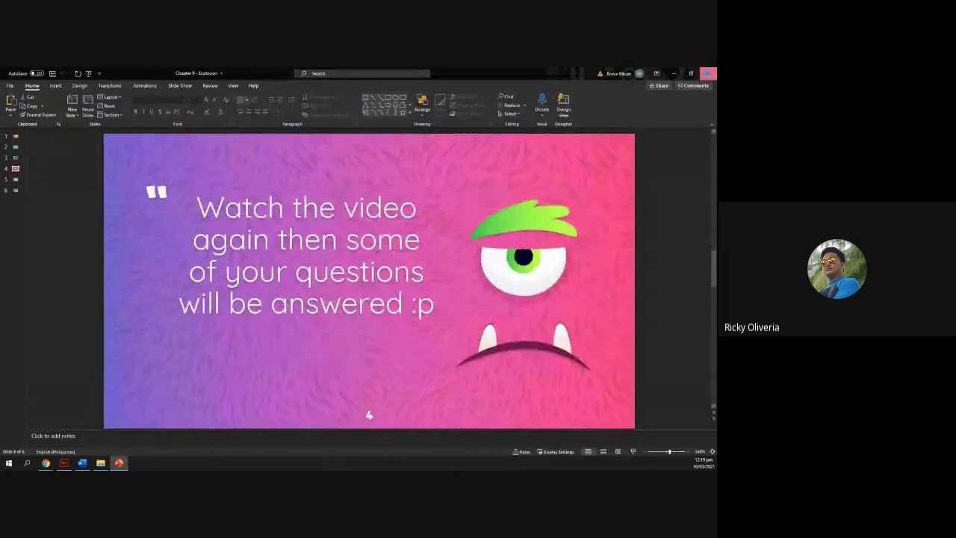
left_click(708, 74)
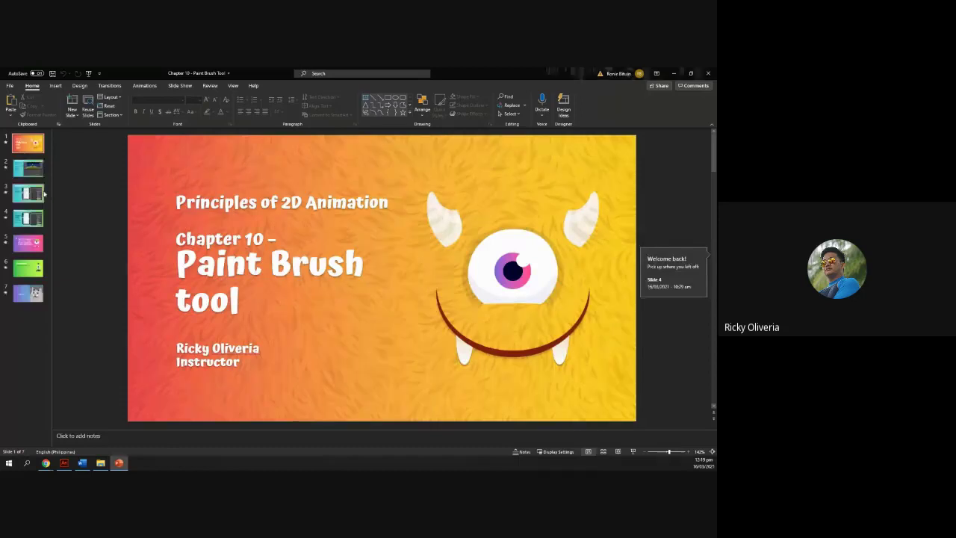
left_click_drag(51, 193, 30, 191)
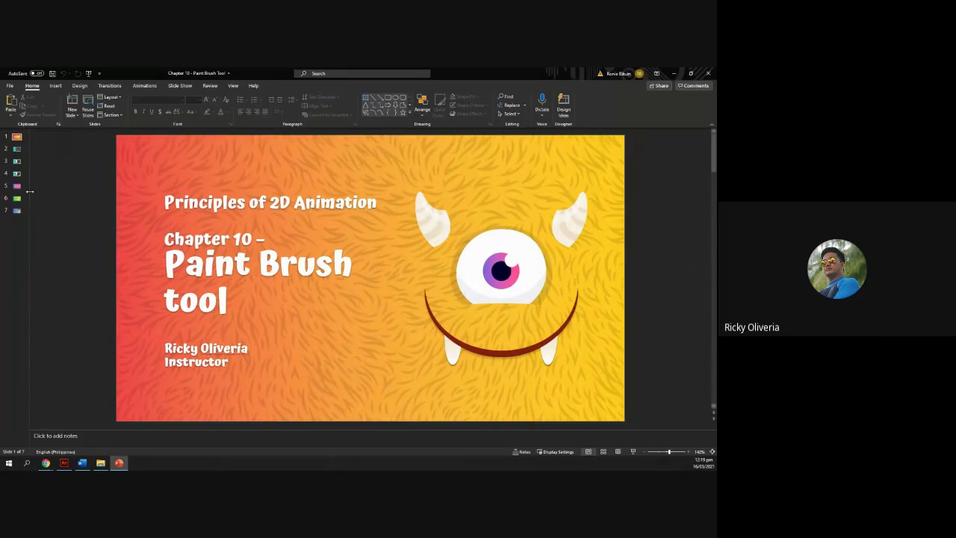
left_click(18, 151)
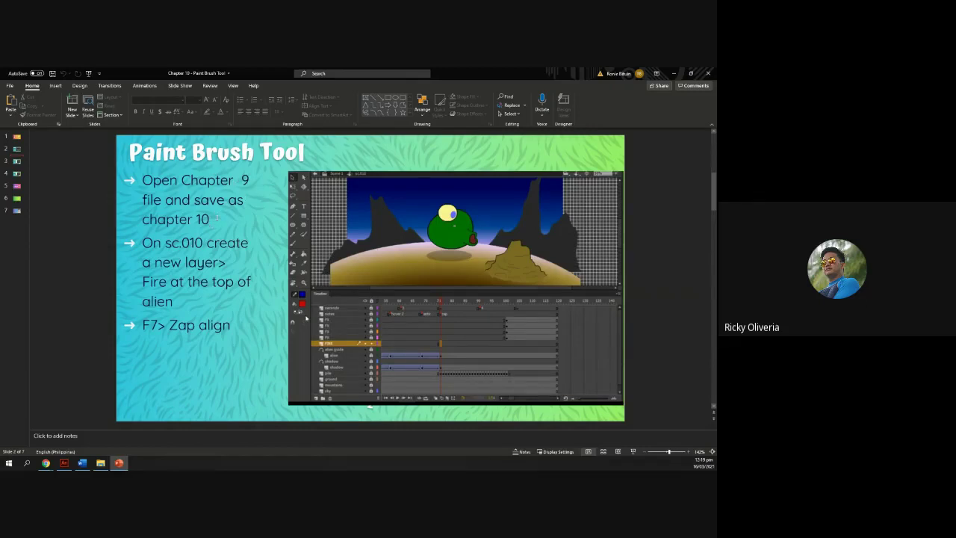
Switch back to Animate and save the Chapter 9 file as Chapter 10.
key("alt+Tab")
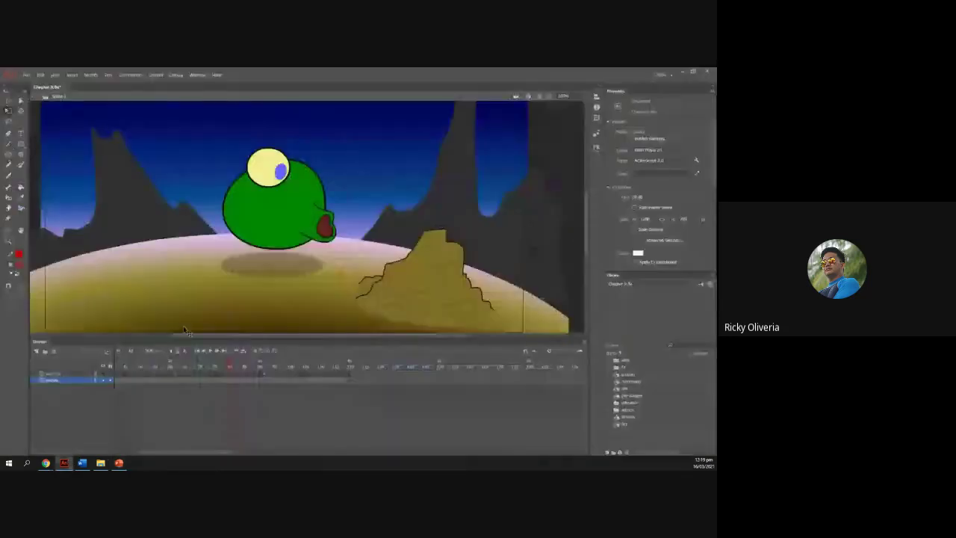
key("alt+Tab")
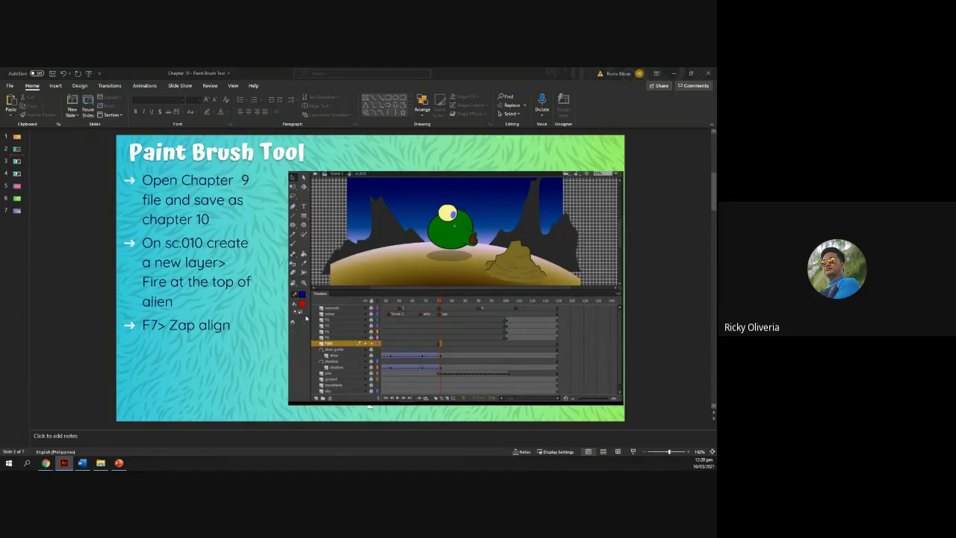
key("alt+Tab")
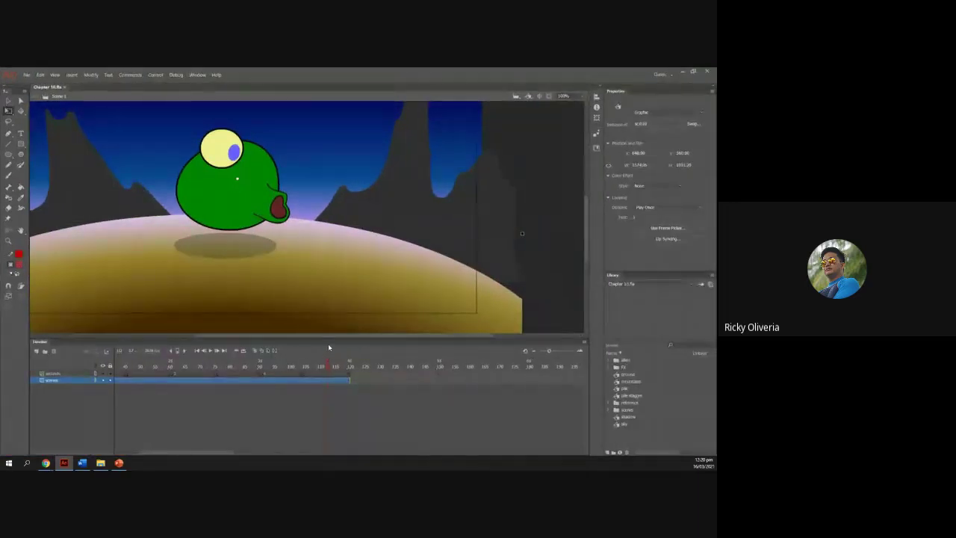
Shrink the timeline area to enlarge the stage view, centre the scene in it and move the playhead back to before the explosion.
left_click_drag(329, 339, 317, 396)
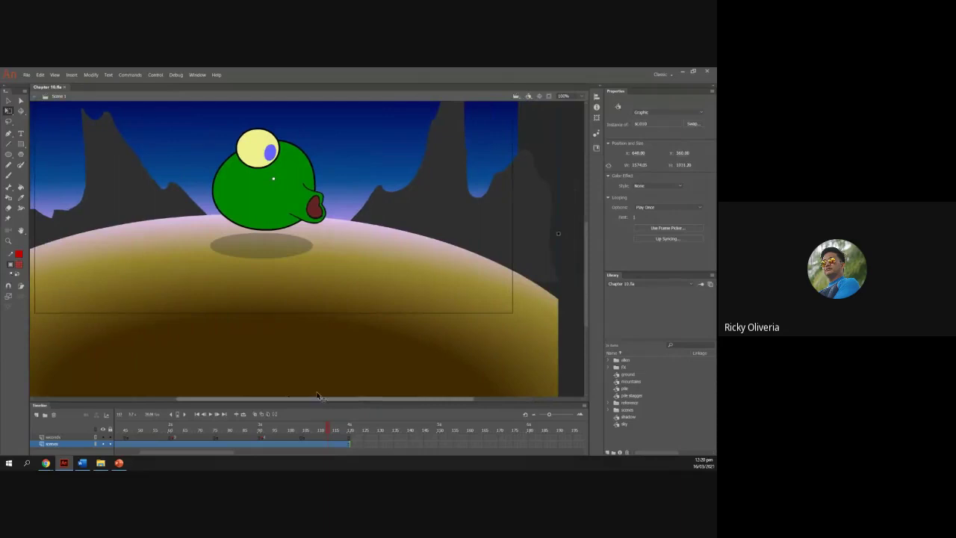
scroll(335, 339, "up", 3)
left_click(56, 75)
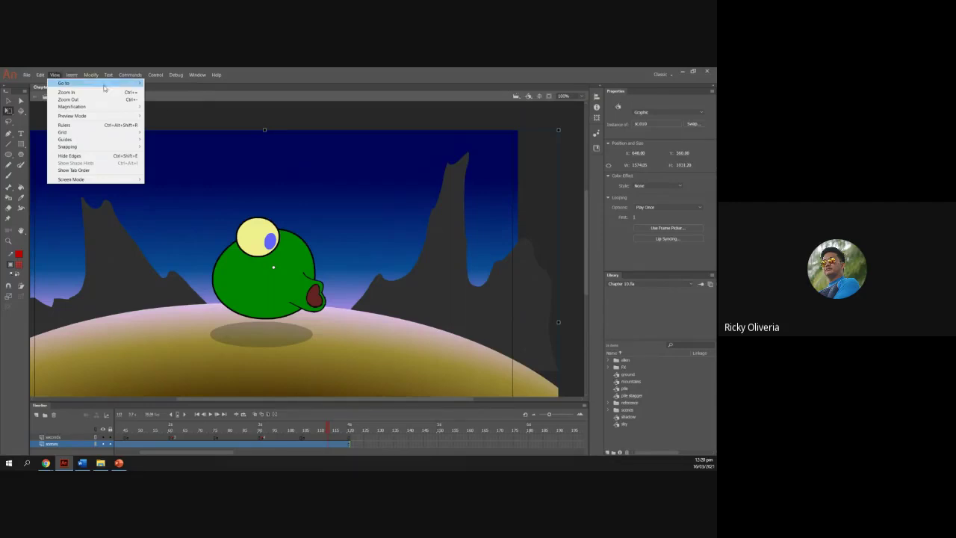
left_click(229, 130)
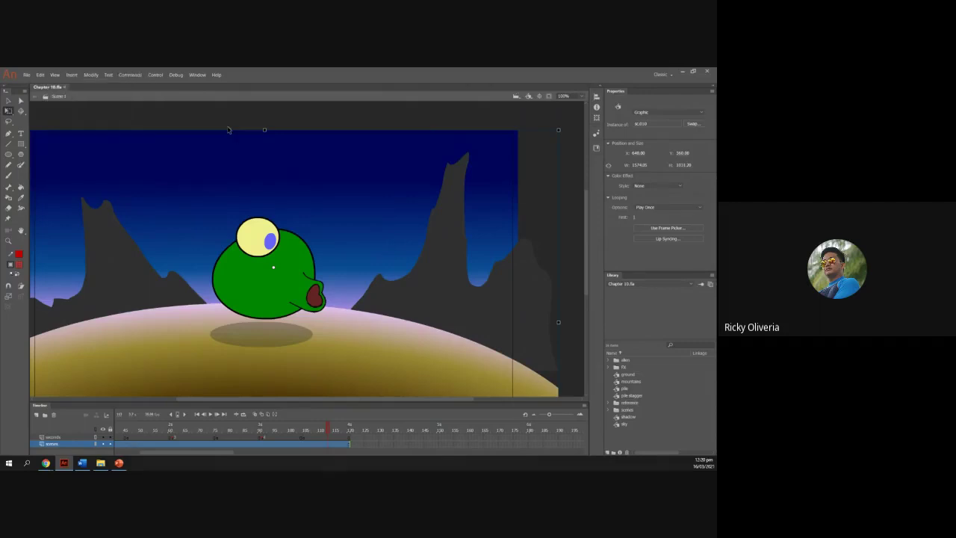
left_click(228, 125)
scroll(213, 159, "down", 3)
scroll(212, 163, "up", 3)
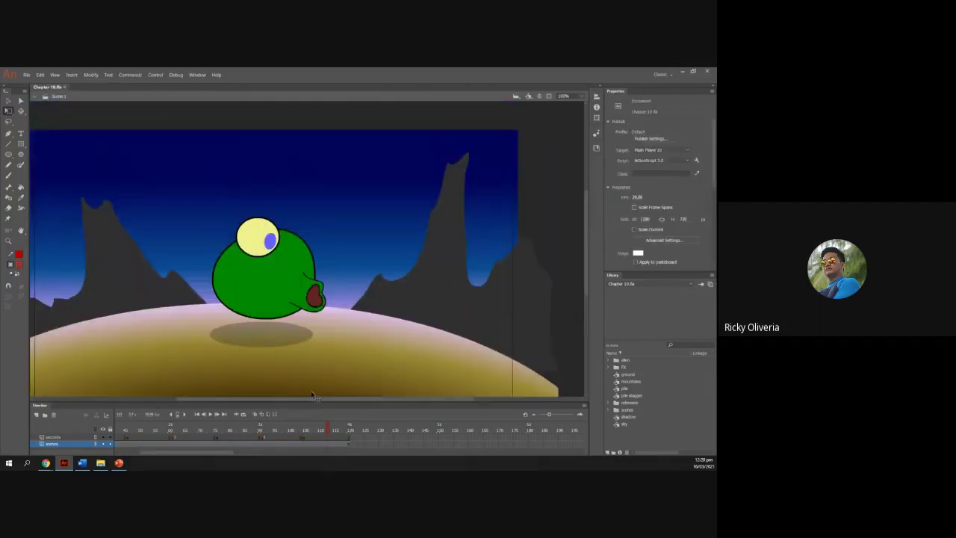
mouse_move(313, 396)
left_mouse_down()
mouse_move(284, 397)
mouse_move(294, 397)
left_mouse_up()
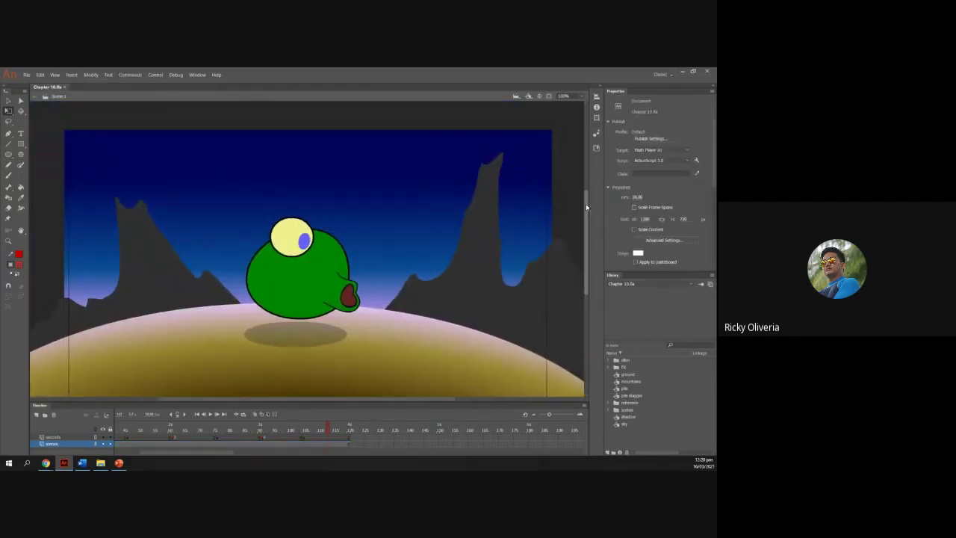
left_click_drag(586, 203, 585, 211)
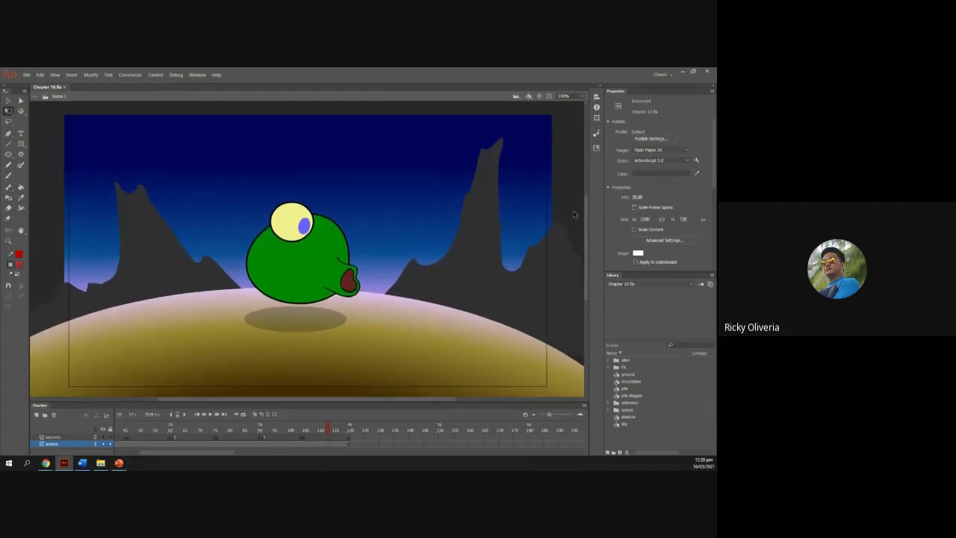
left_click_drag(330, 431, 309, 430)
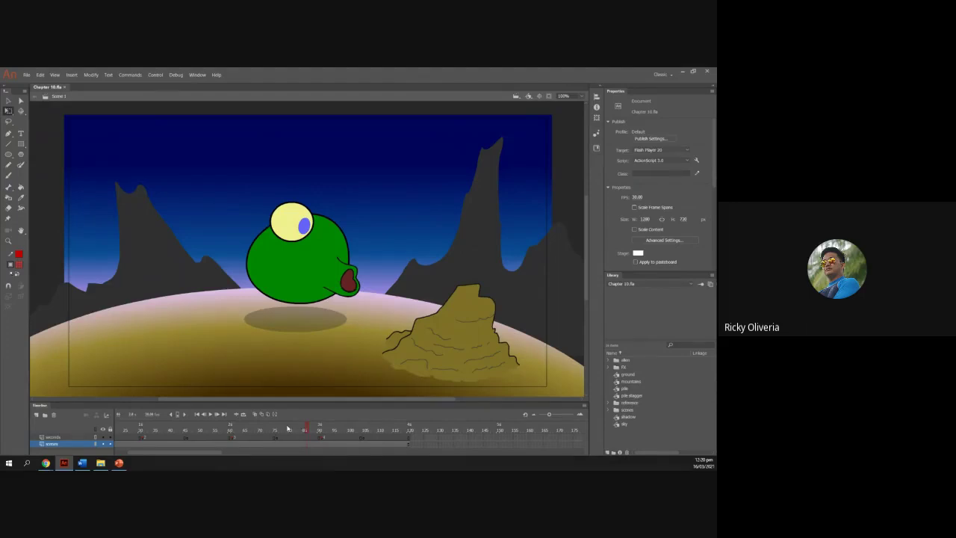
Review the Paint Brush Tool instructions in PowerPoint and open the sc.010 symbol for editing in Animate.
left_click(119, 463)
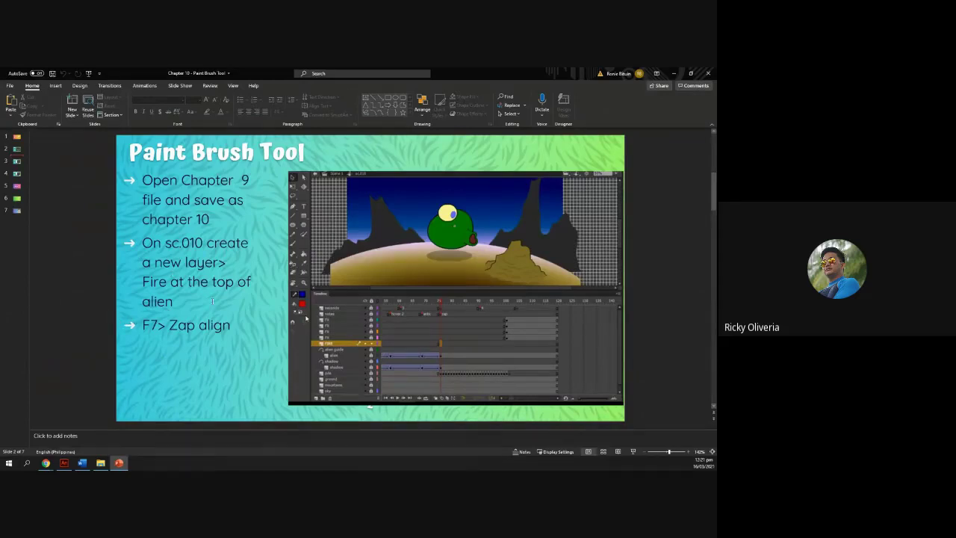
key("alt+Tab")
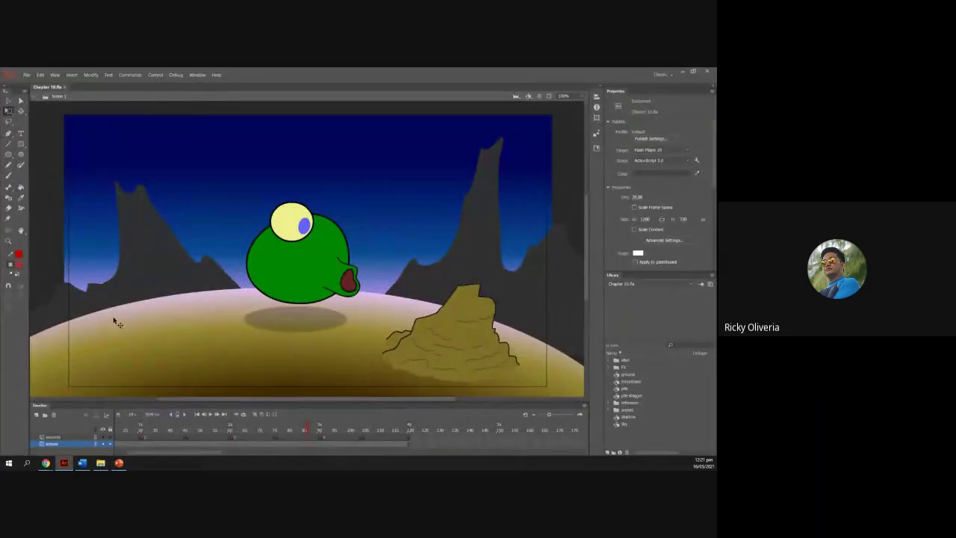
right_click(160, 245)
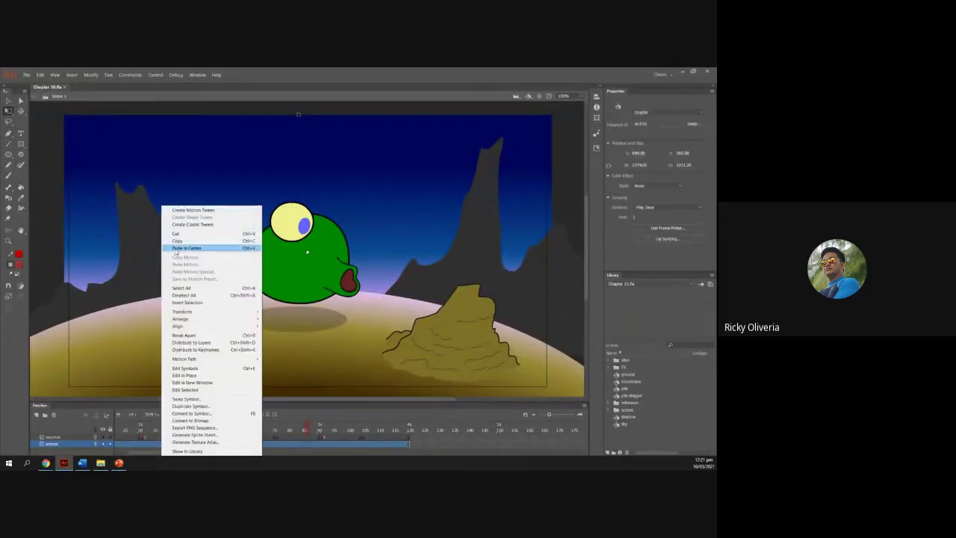
left_click(149, 272)
double_click(149, 273)
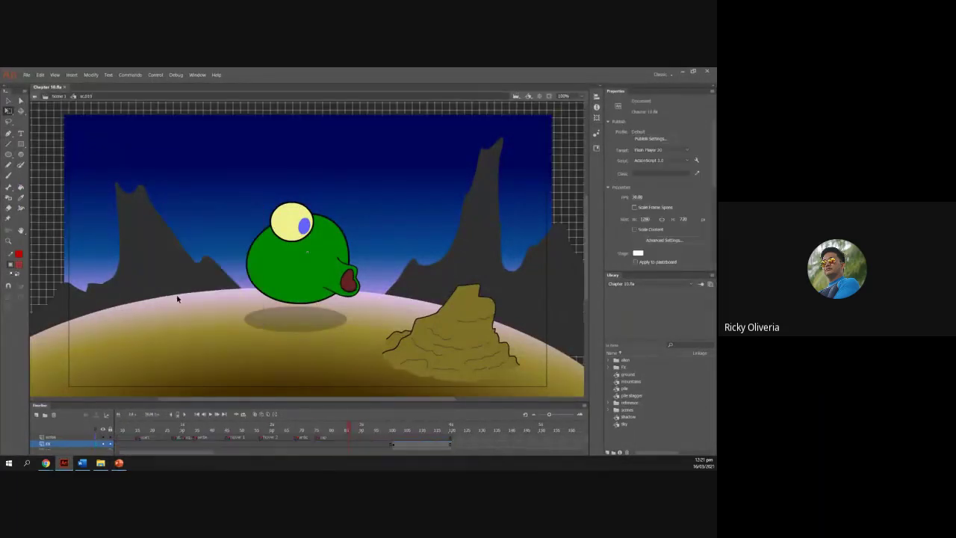
scroll(220, 289, "down", 2)
scroll(120, 159, "up", 4)
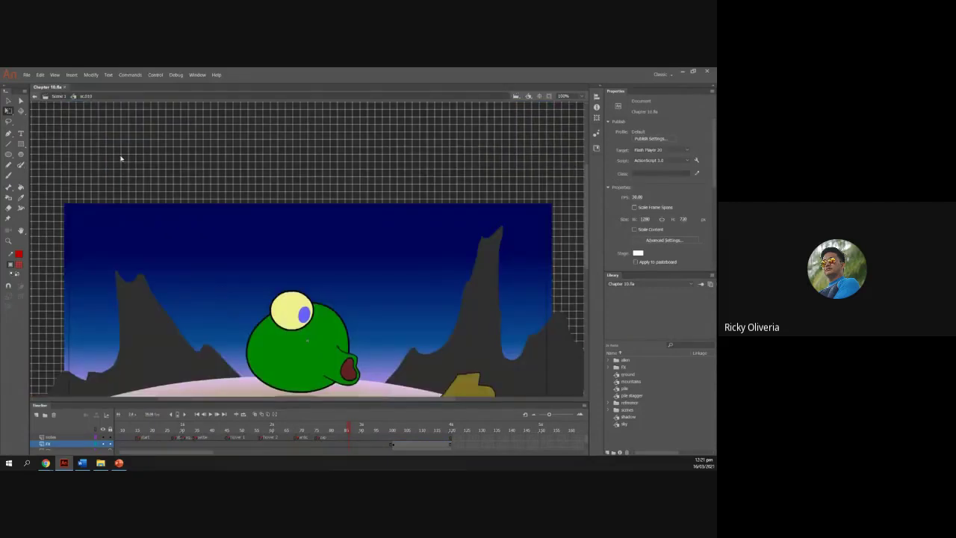
left_click(55, 75)
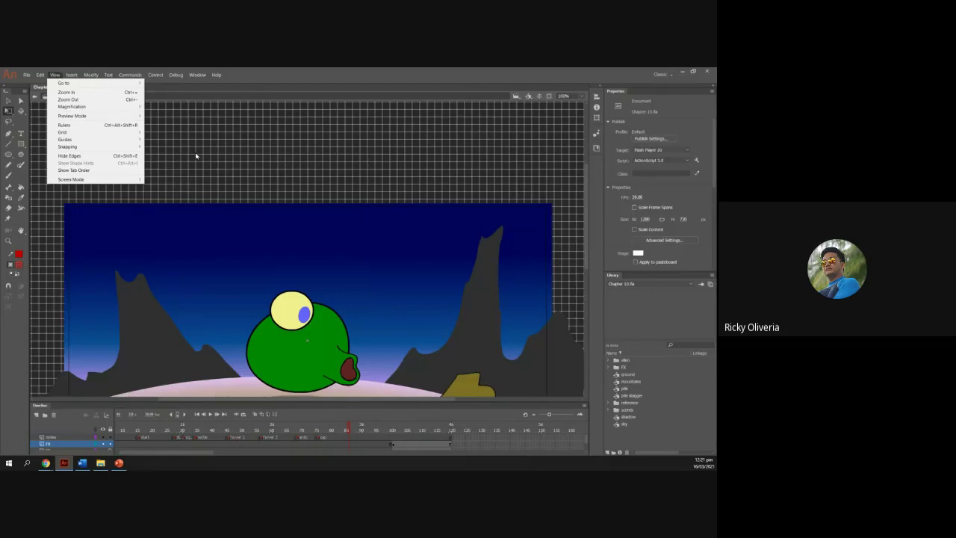
left_click(264, 234)
scroll(265, 235, "down", 3)
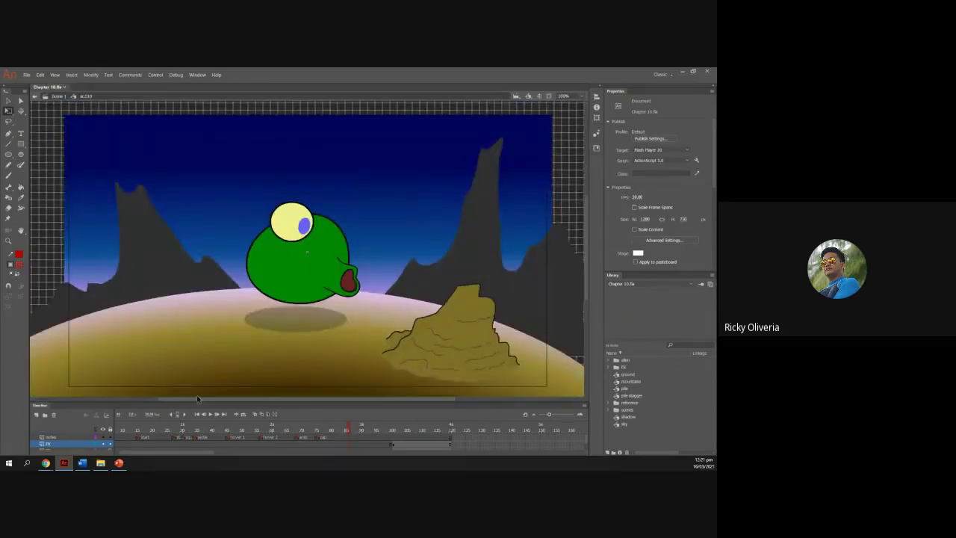
Enlarge the timeline area and add a new layer named FIRE directly above the alien guide layer.
left_click_drag(191, 402, 191, 322)
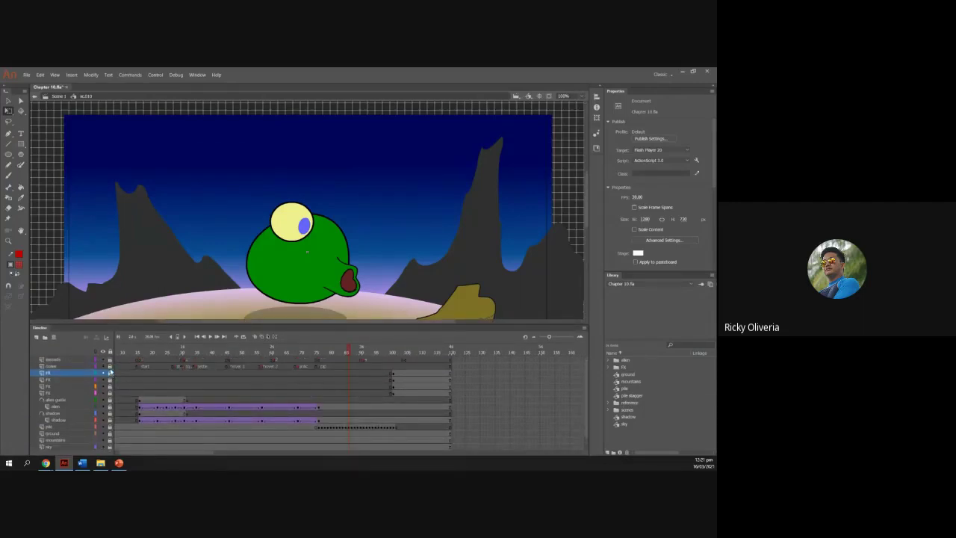
scroll(98, 417, "down", 1)
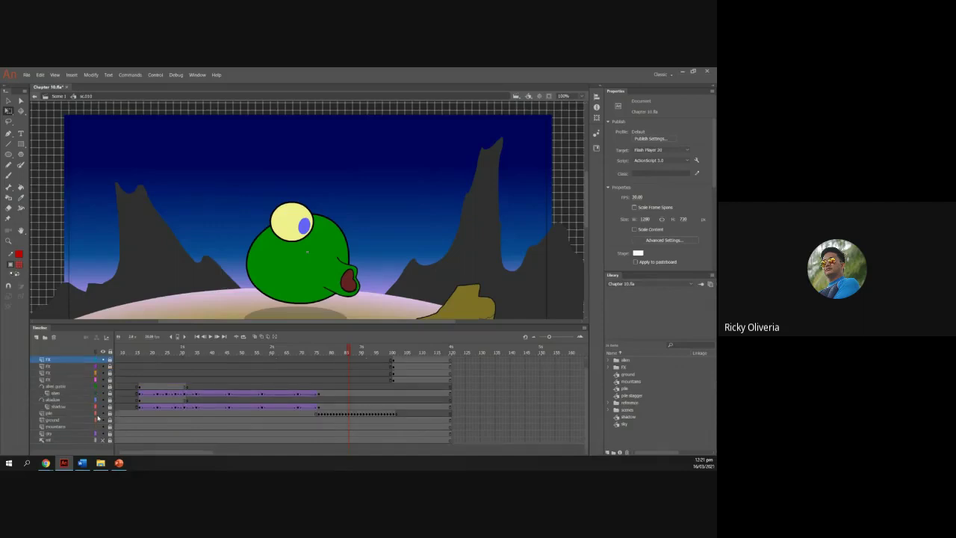
left_click(64, 387)
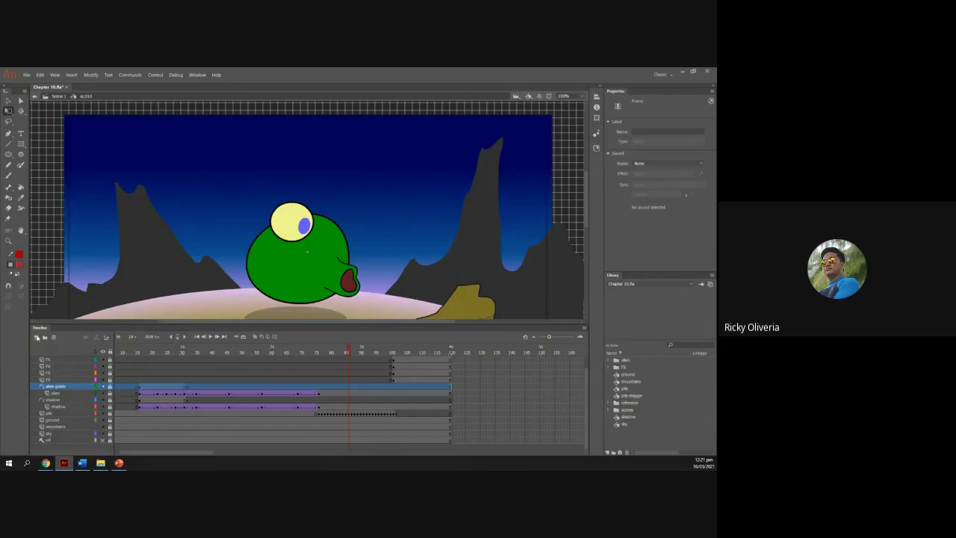
left_click(37, 337)
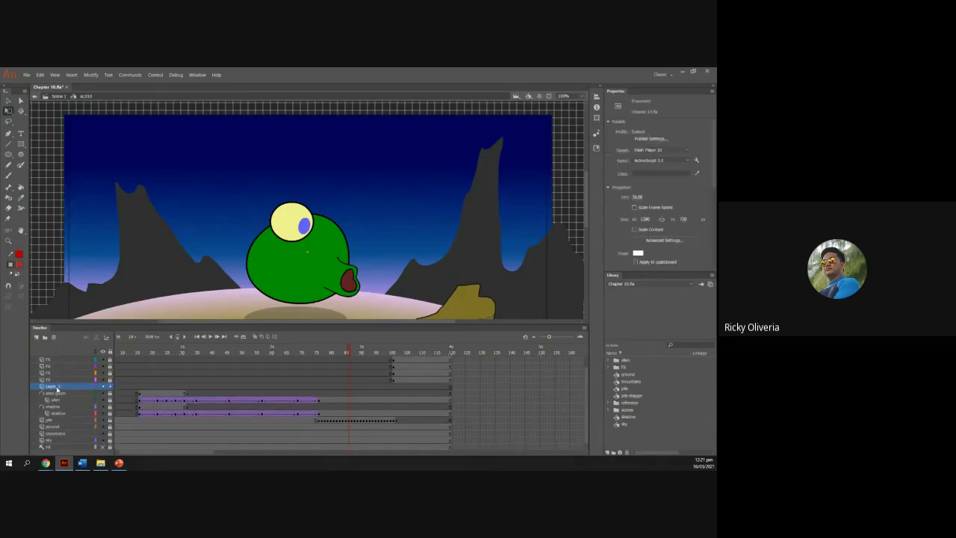
double_click(54, 386)
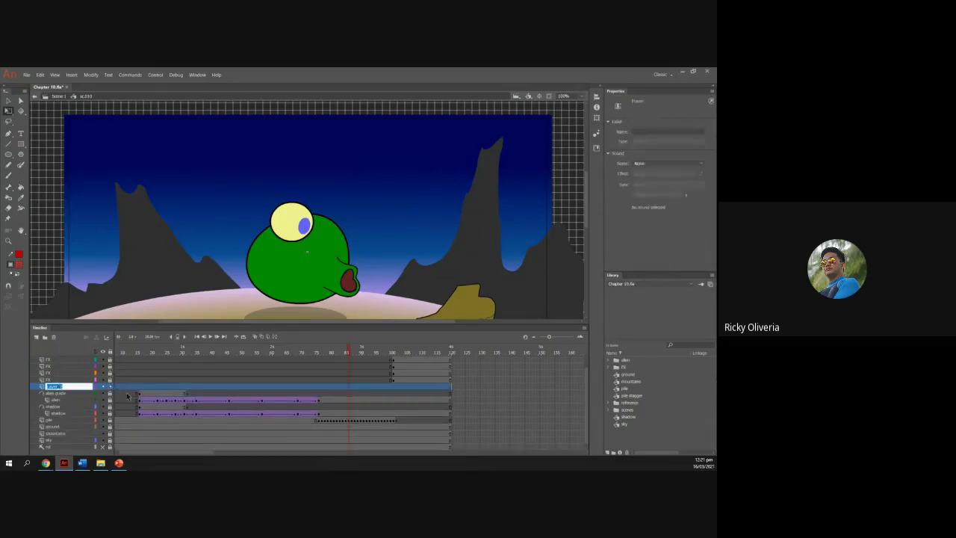
type("g")
type("IRE")
key("Return")
Reframe the stage on the alien and the rock pile and move the playhead to the zap label shown in the notes layer.
mouse_move(199, 350)
left_mouse_down()
mouse_move(170, 350)
mouse_move(196, 350)
left_mouse_up()
left_click_drag(585, 204, 588, 223)
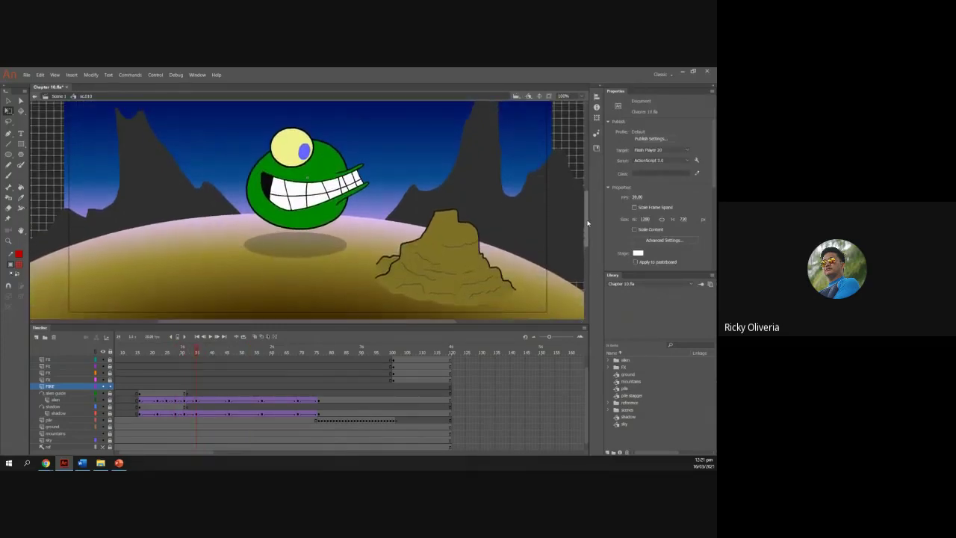
left_click(181, 350)
left_click_drag(180, 347, 318, 362)
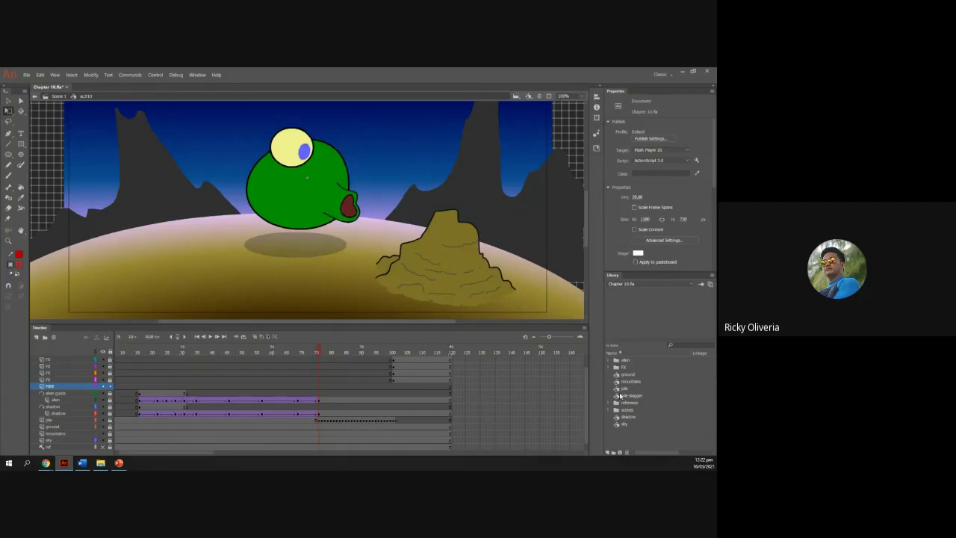
left_click_drag(587, 382, 587, 367)
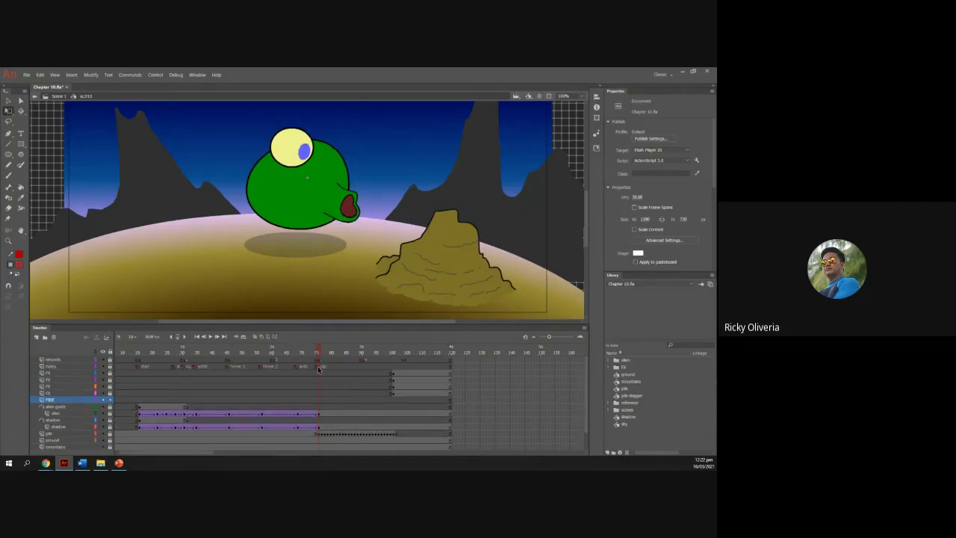
Check the F7 instruction on the PowerPoint slide, and in Animate insert a blank keyframe on the FIRE layer at the zap label.
key("alt+Tab")
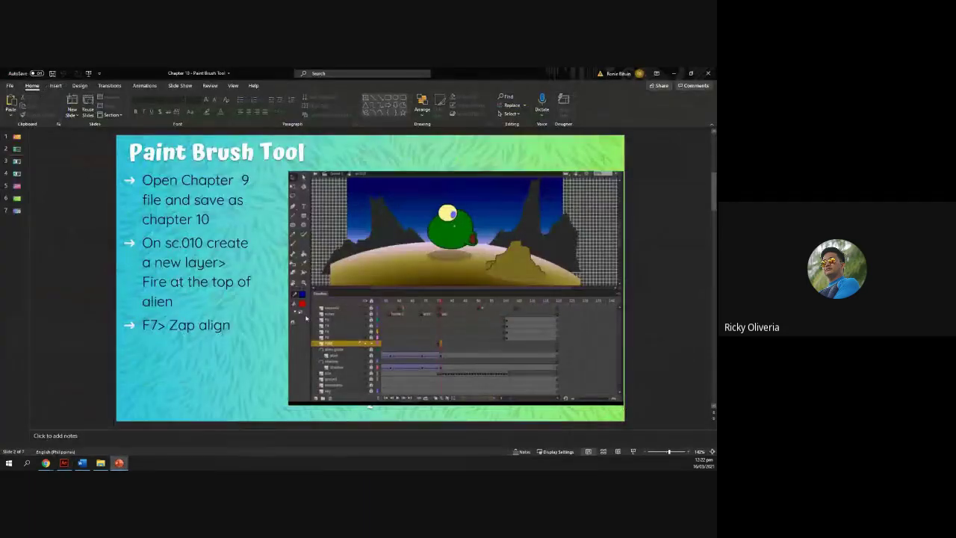
left_click_drag(142, 326, 216, 327)
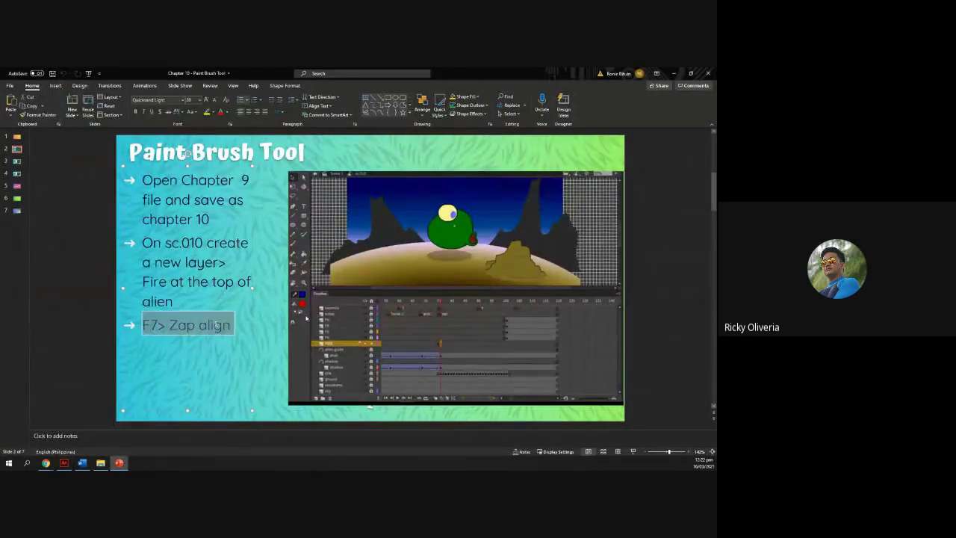
key("alt+Tab")
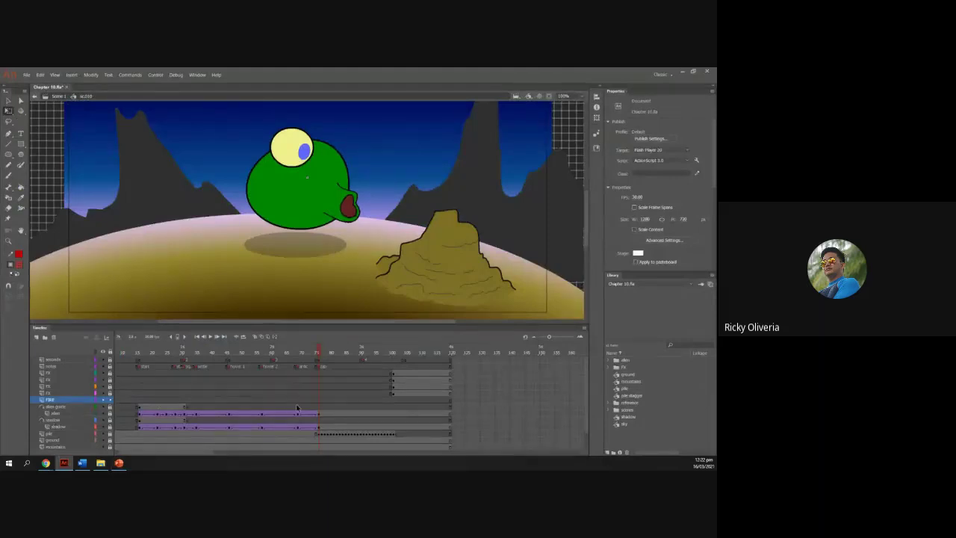
left_click(348, 423)
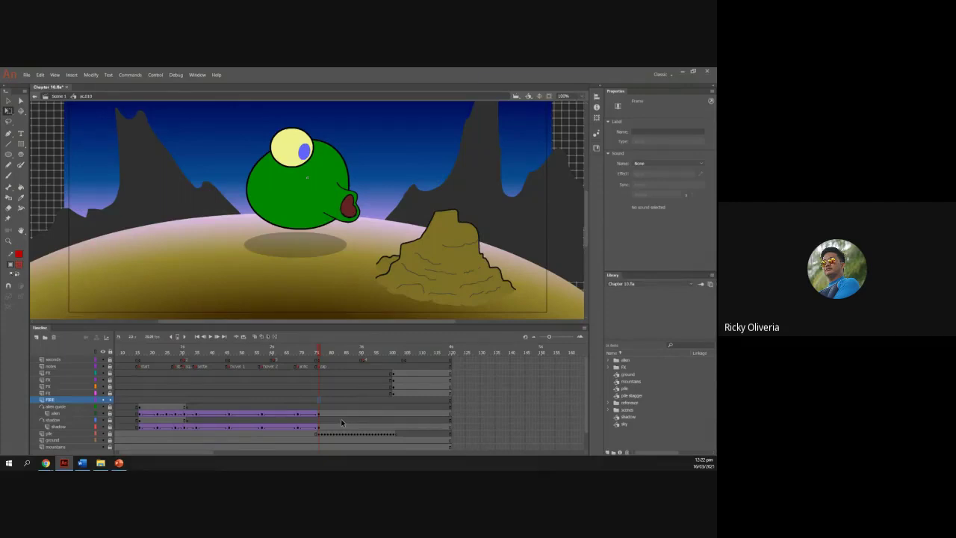
left_click(316, 357)
left_click(319, 356)
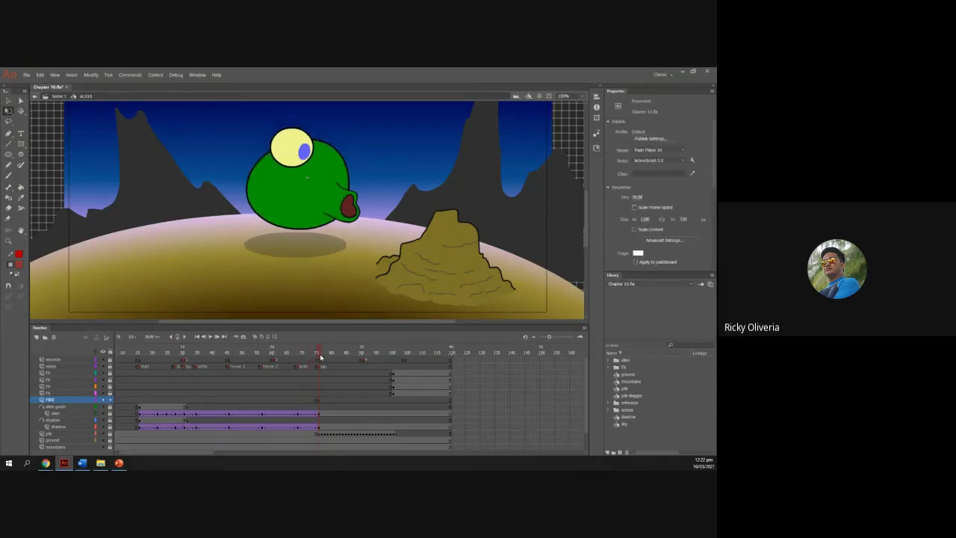
Switch to PowerPoint, read the brush, colour and Brush Library instructions on slide 3, and return to Animate.
key("alt+Tab")
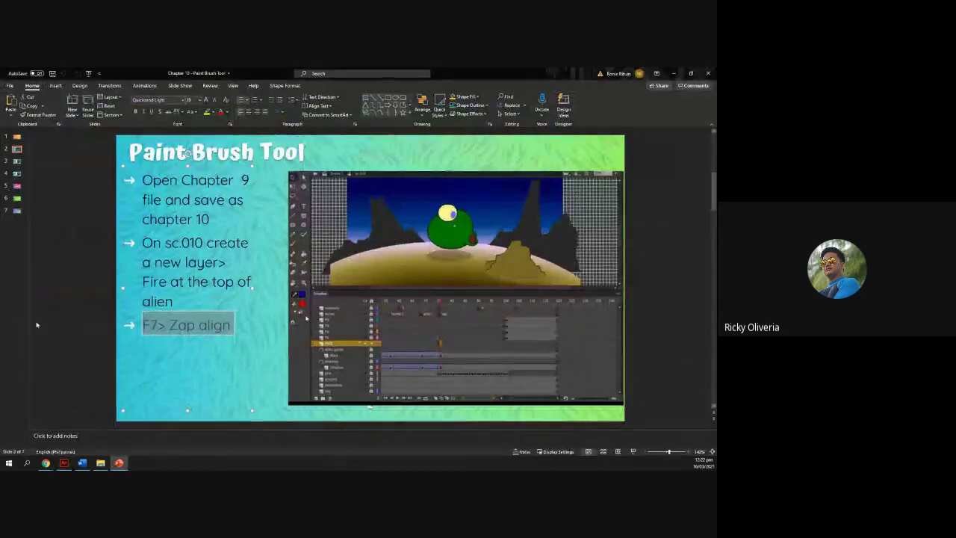
left_click(17, 161)
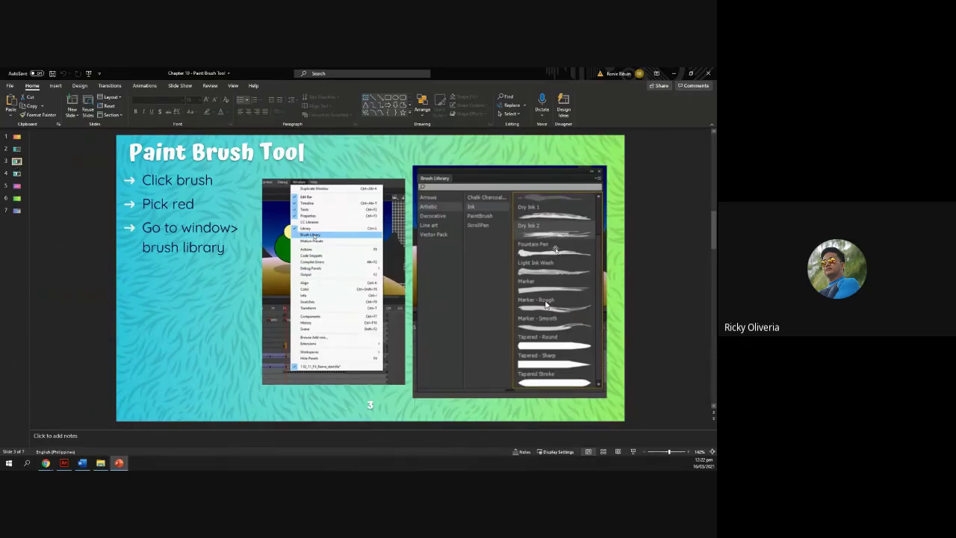
key("alt+Tab")
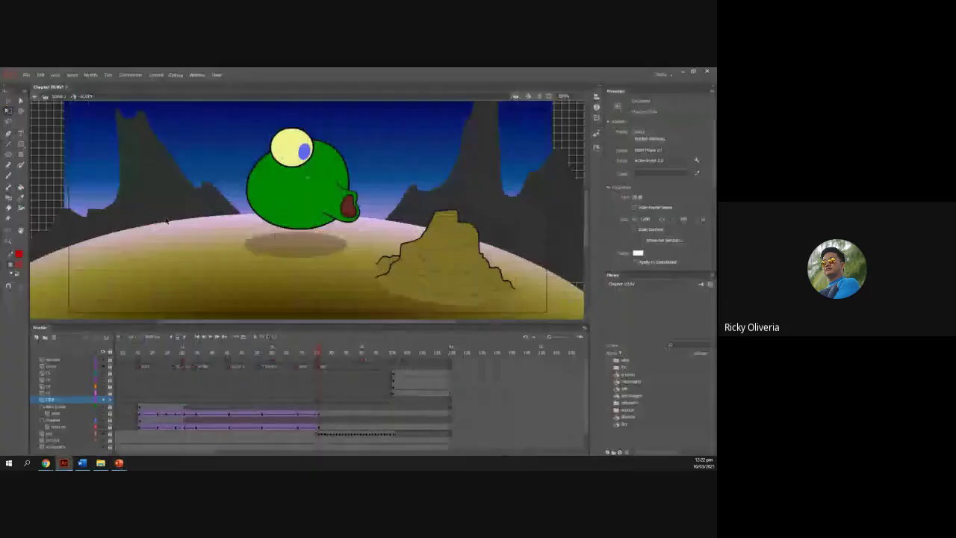
Set the stroke colour to a bright red swatch and activate the Paint Brush Tool.
left_click(19, 255)
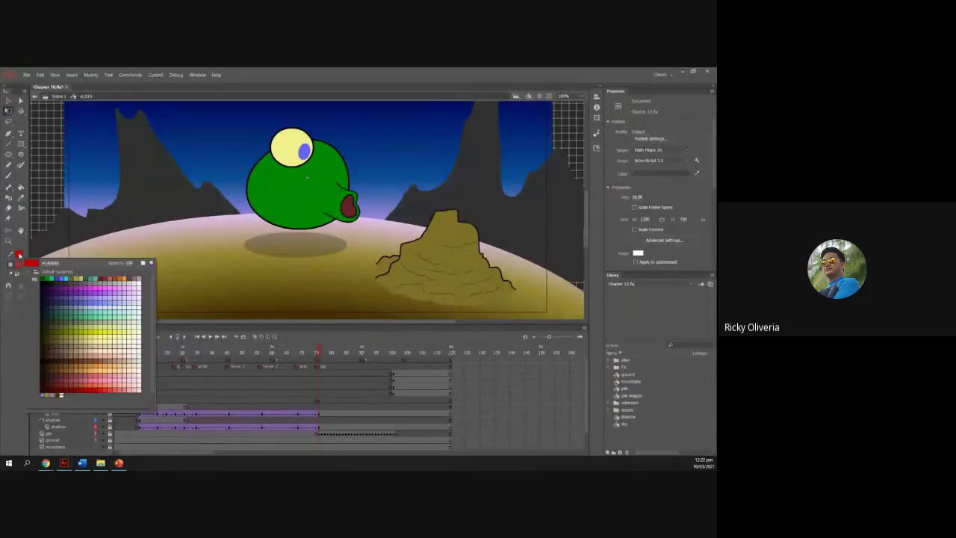
left_click(99, 388)
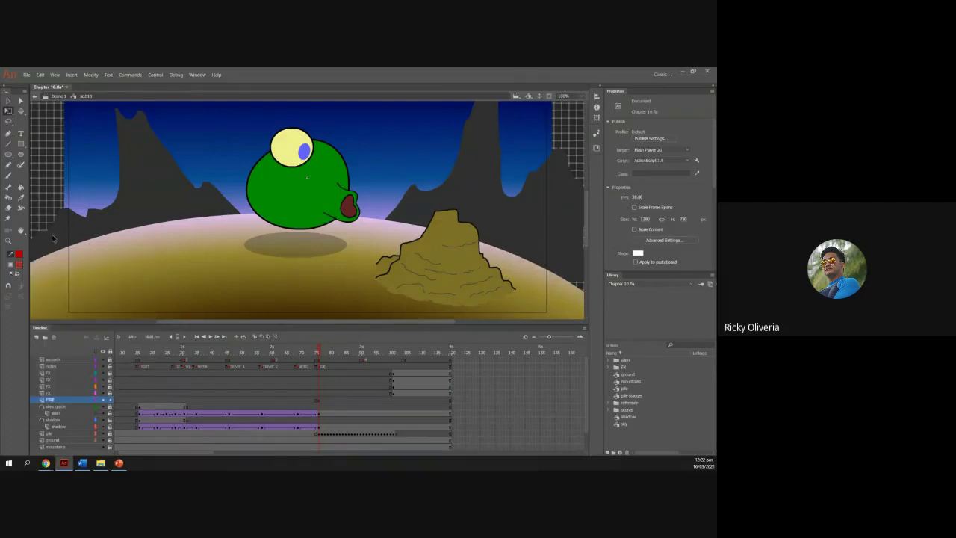
left_click(19, 166)
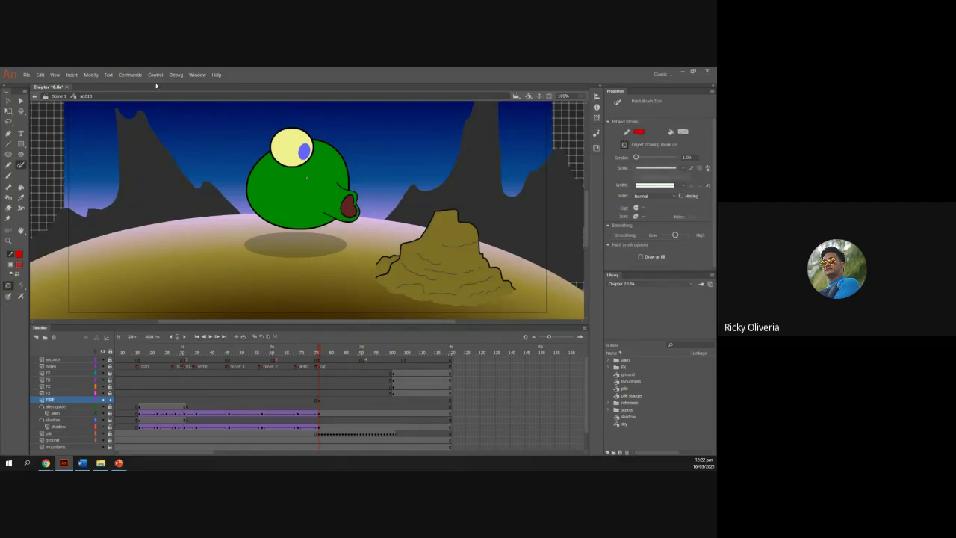
Recheck slide 3 in PowerPoint, open the Brush Library in Animate and place its window higher over the stage.
key("alt+Tab")
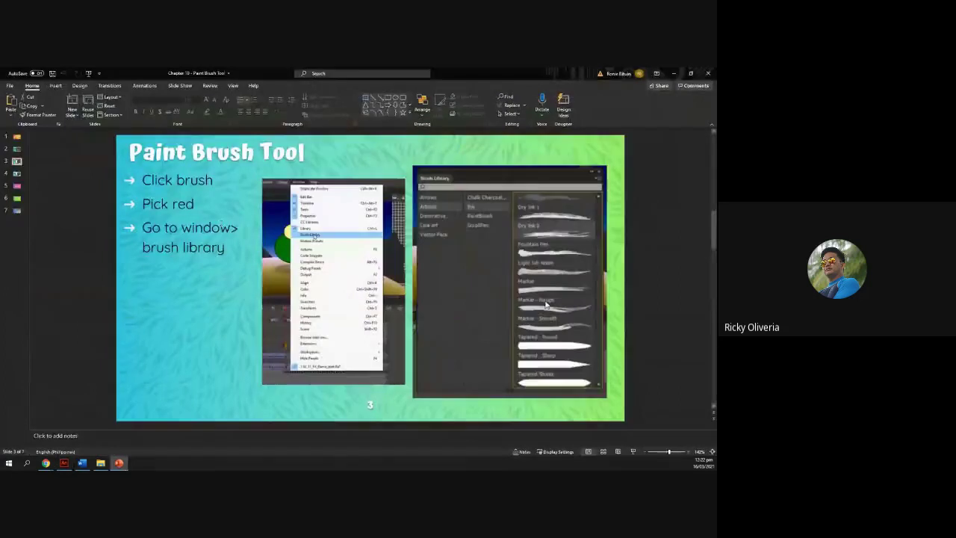
key("alt+Tab")
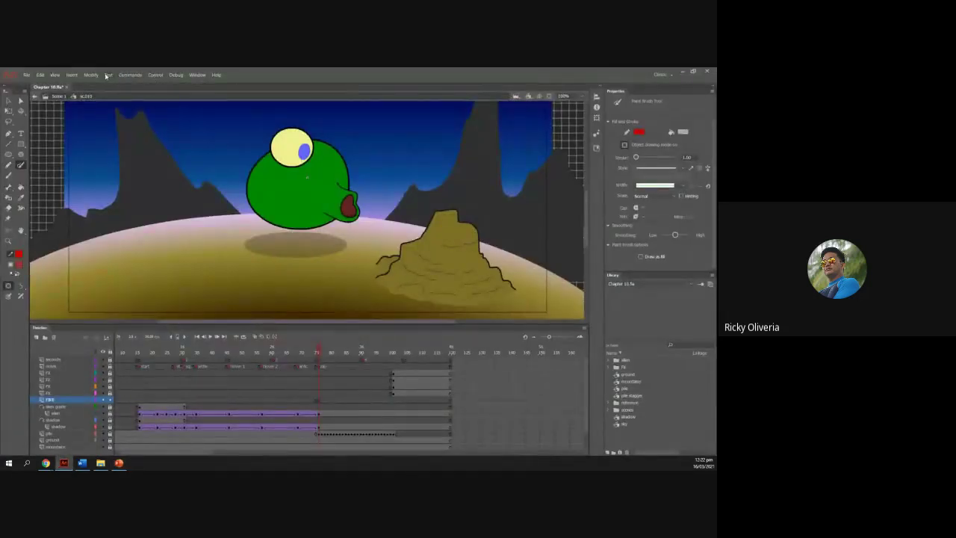
left_click(197, 75)
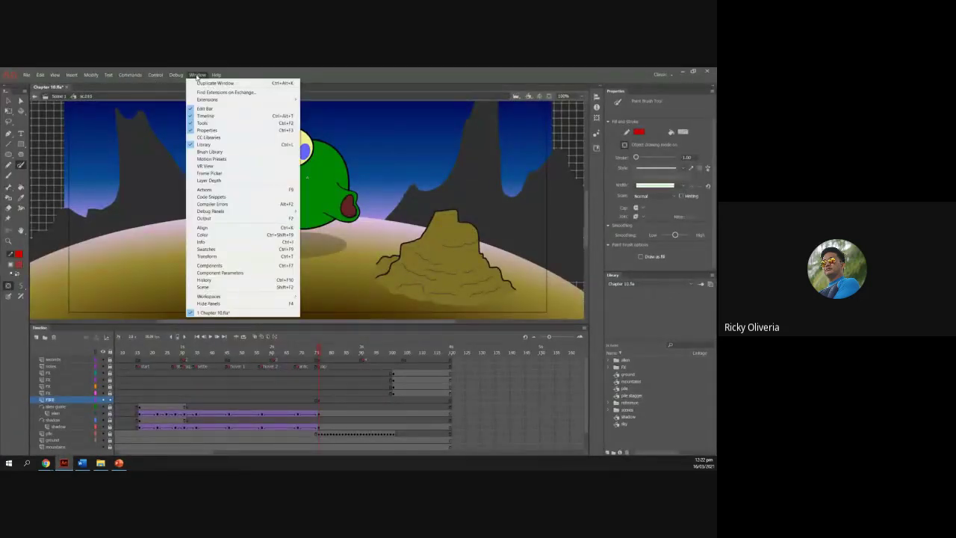
left_click(201, 154)
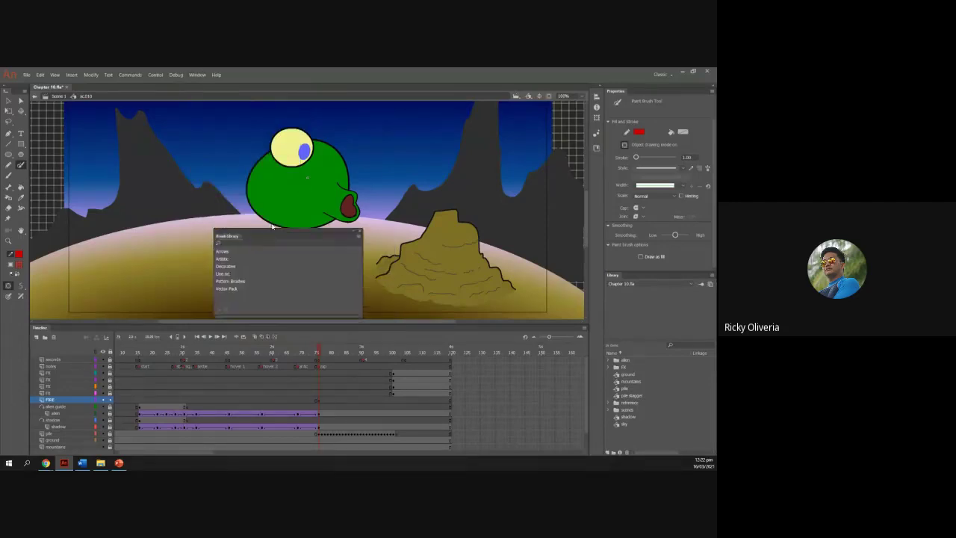
left_click_drag(286, 227, 247, 198)
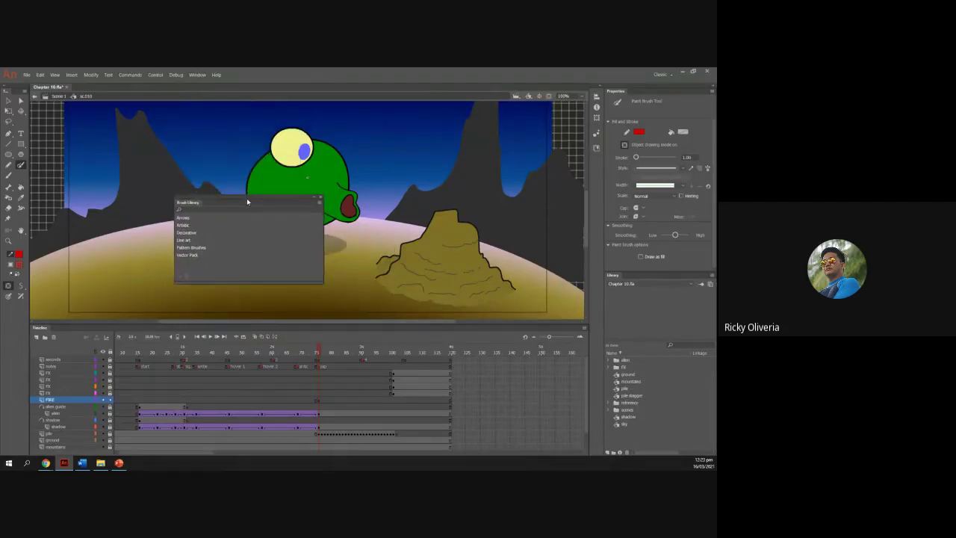
Browse the Artistic, Decorative and Line art brushes in the Brush Library and return to the Artistic Ink set.
left_click(190, 227)
left_click(219, 227)
scroll(296, 237, "down", 2)
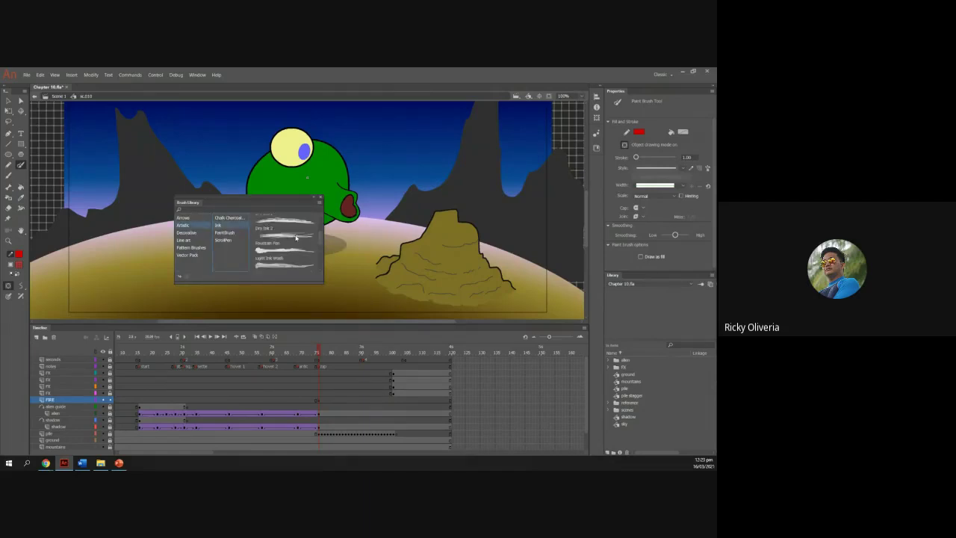
scroll(320, 240, "up", 3)
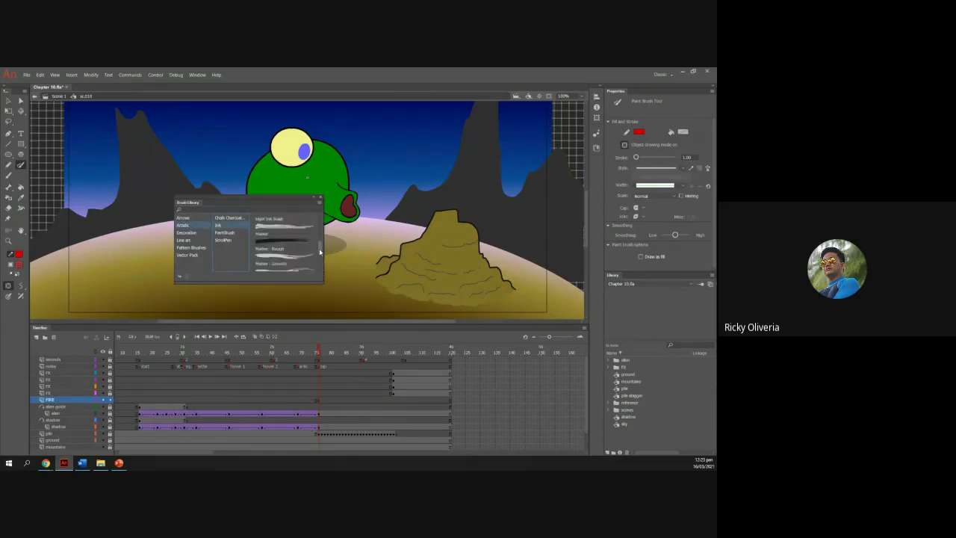
scroll(320, 236, "up", 2)
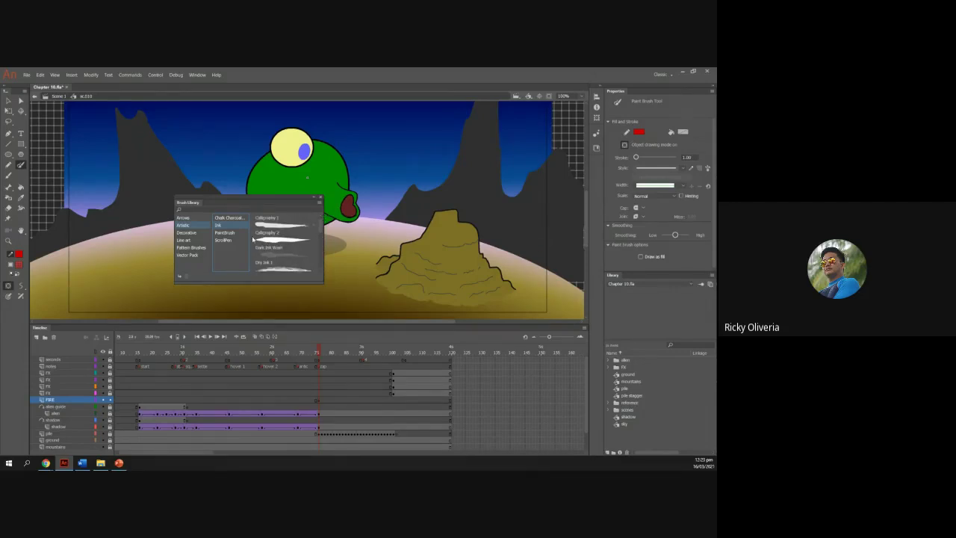
left_click(188, 233)
left_click(232, 225)
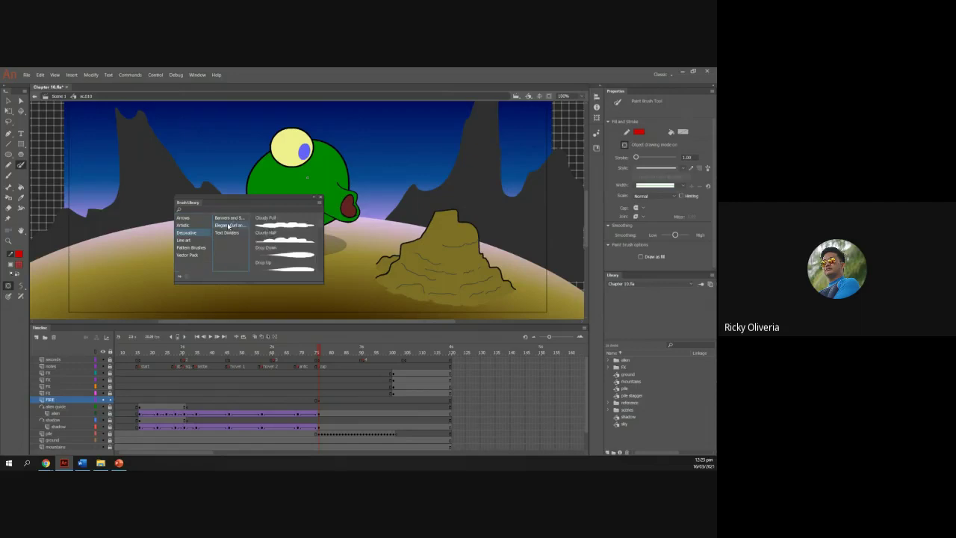
left_click(193, 240)
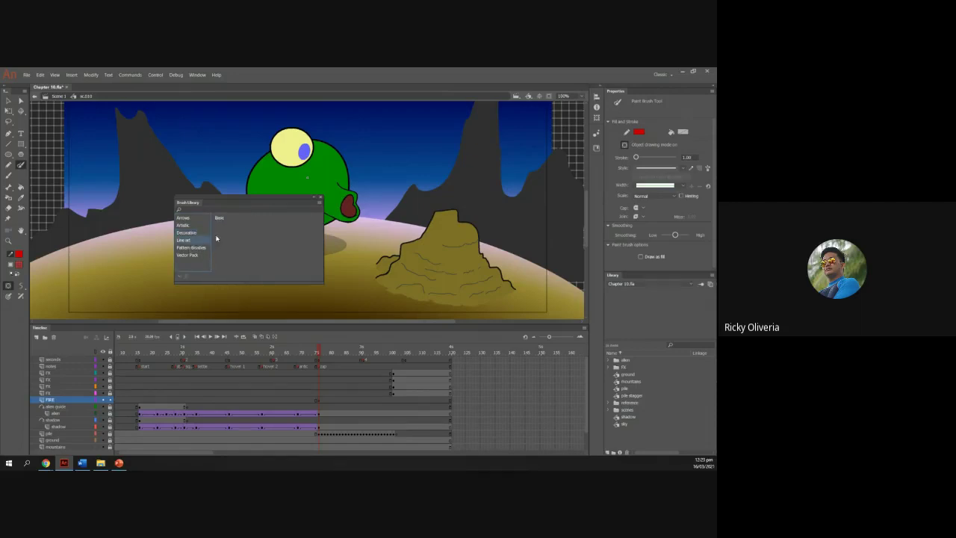
left_click(221, 218)
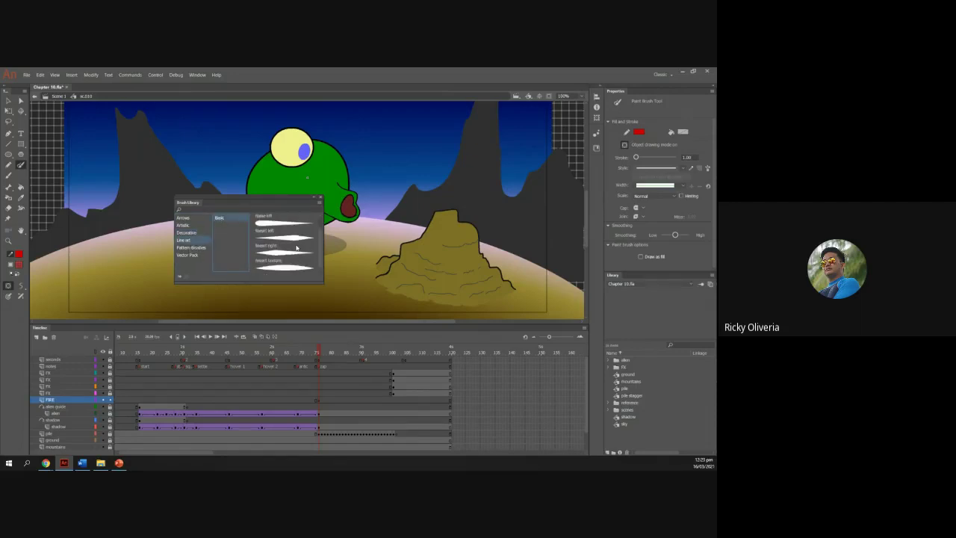
left_click(181, 226)
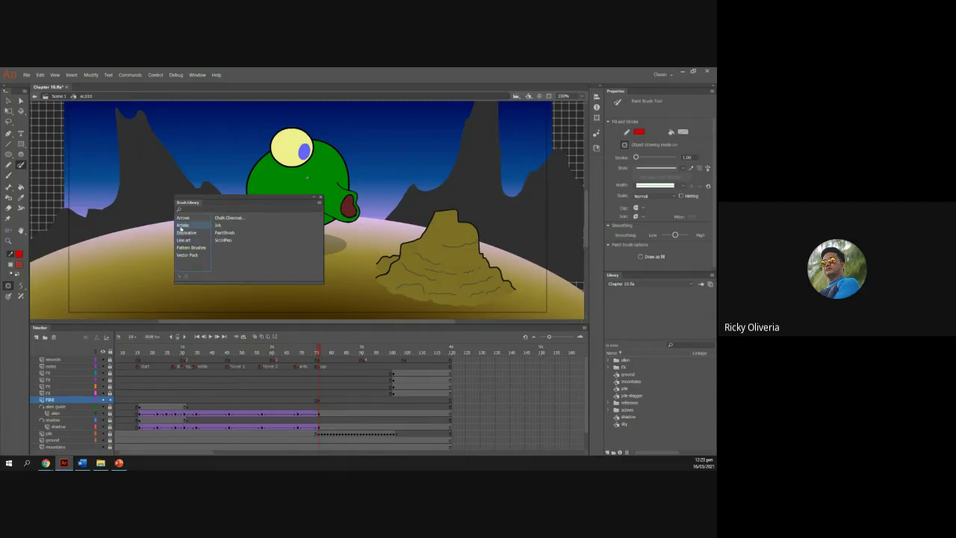
left_click(223, 225)
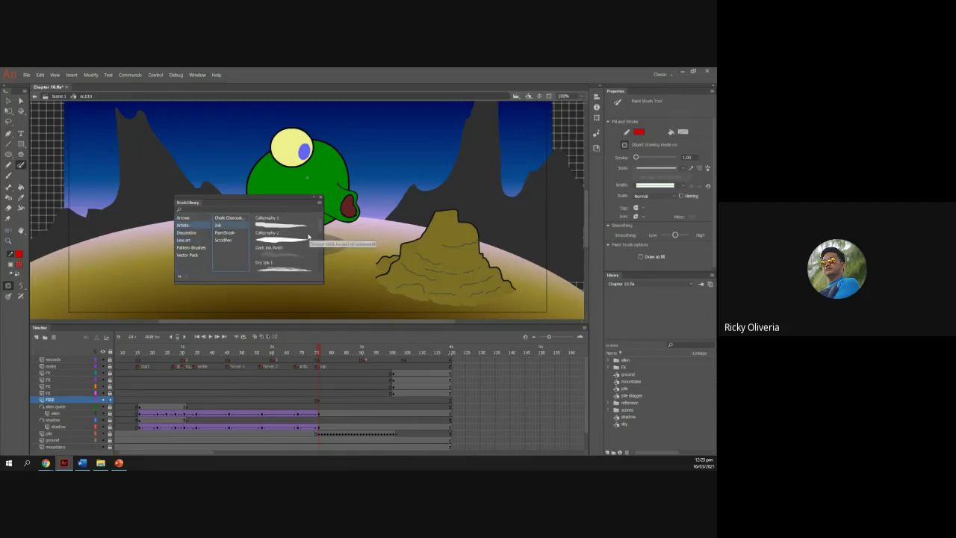
Apply the Dry Ink 2 brush from the Artistic Ink set as the stroke style and close the Brush Library.
scroll(306, 239, "down", 2)
left_click(287, 256)
left_click_drag(321, 233, 321, 241)
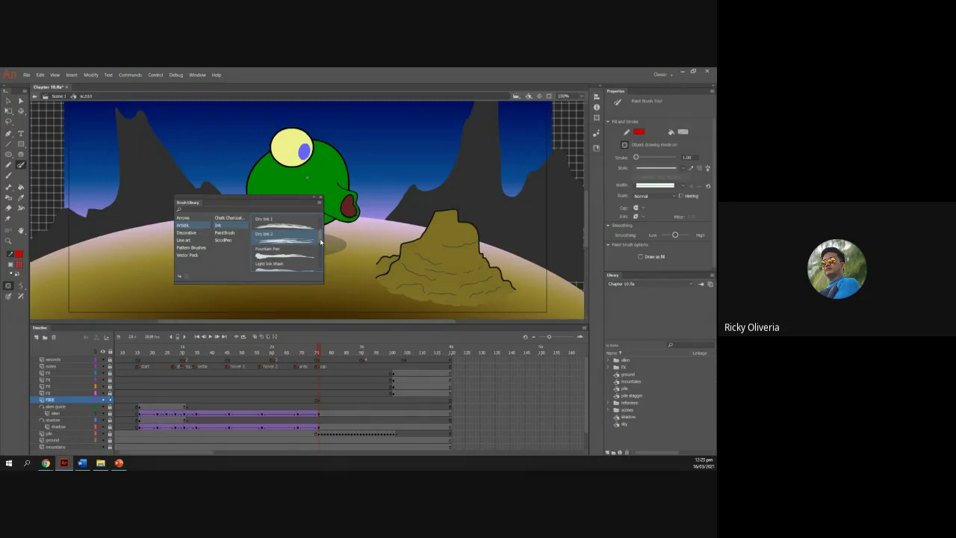
double_click(289, 243)
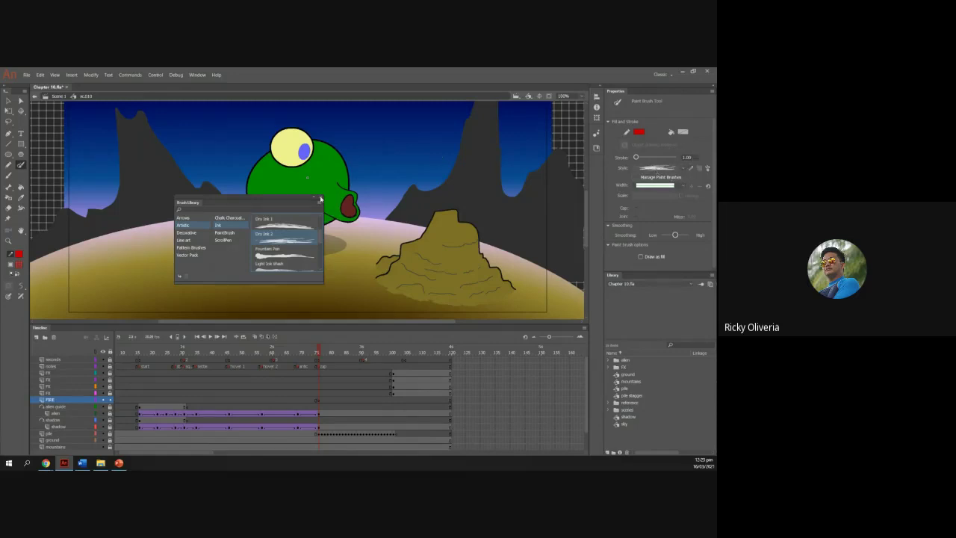
left_click(320, 199)
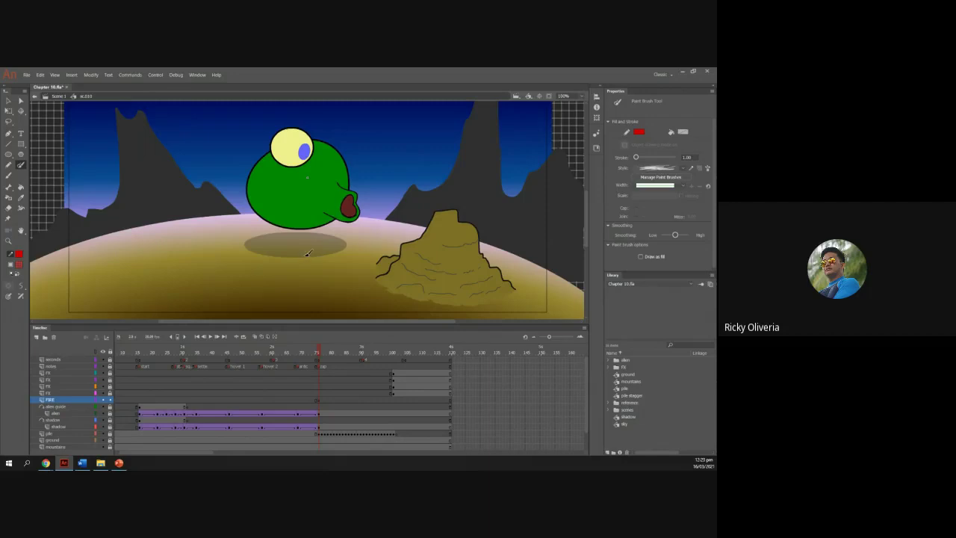
Try a few red test strokes beside the alien's mouth and the rock pile, and undo them.
left_click_drag(380, 287, 382, 286)
left_click_drag(398, 207, 369, 192)
left_click_drag(394, 224, 397, 261)
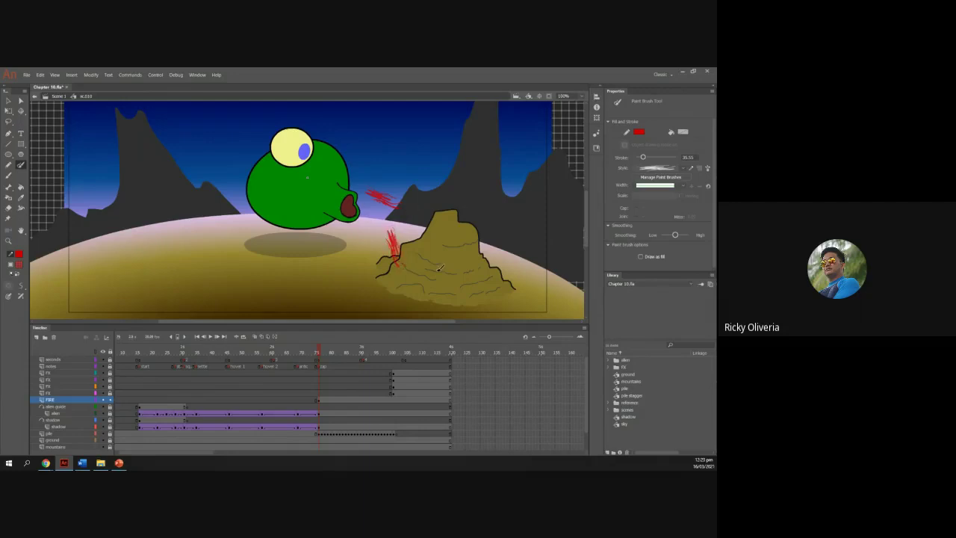
key("ctrl+z")
key("ctrl+z")
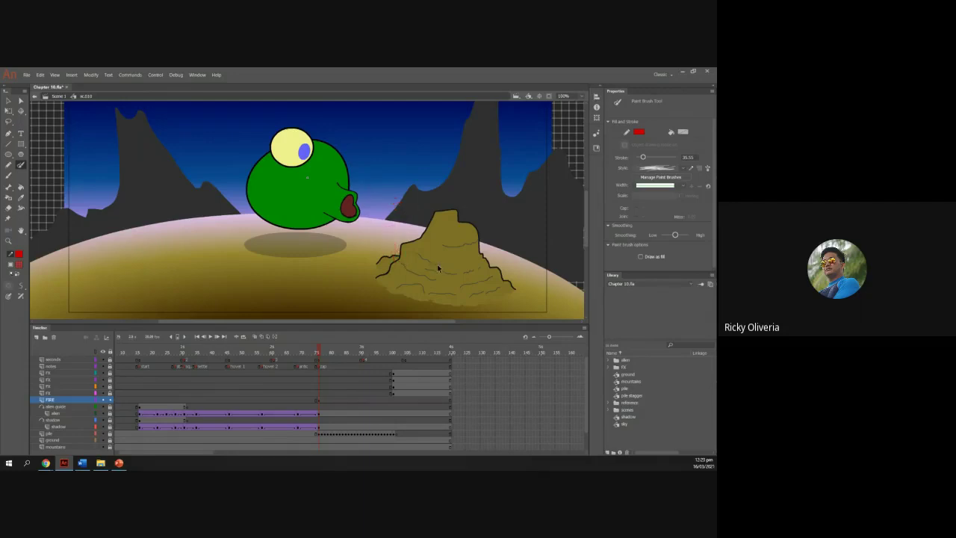
Switch to PowerPoint, read the stroke size and flame instructions on slide 4, and return to Animate.
key("alt+Tab")
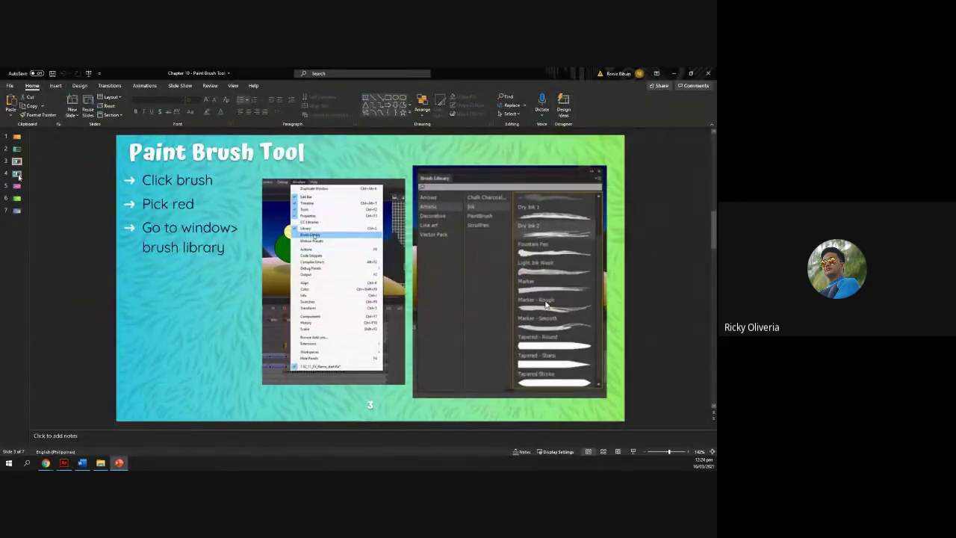
left_click(18, 176)
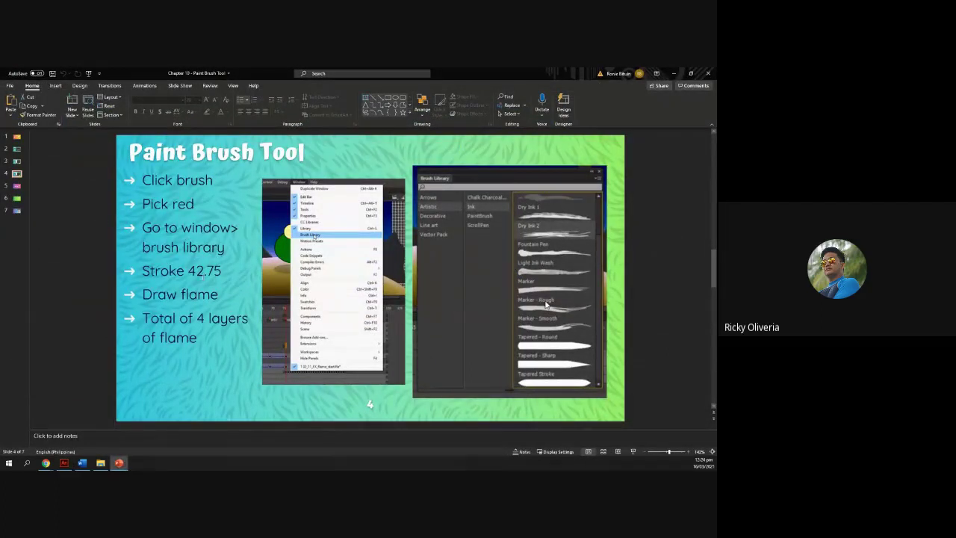
key("alt+Tab")
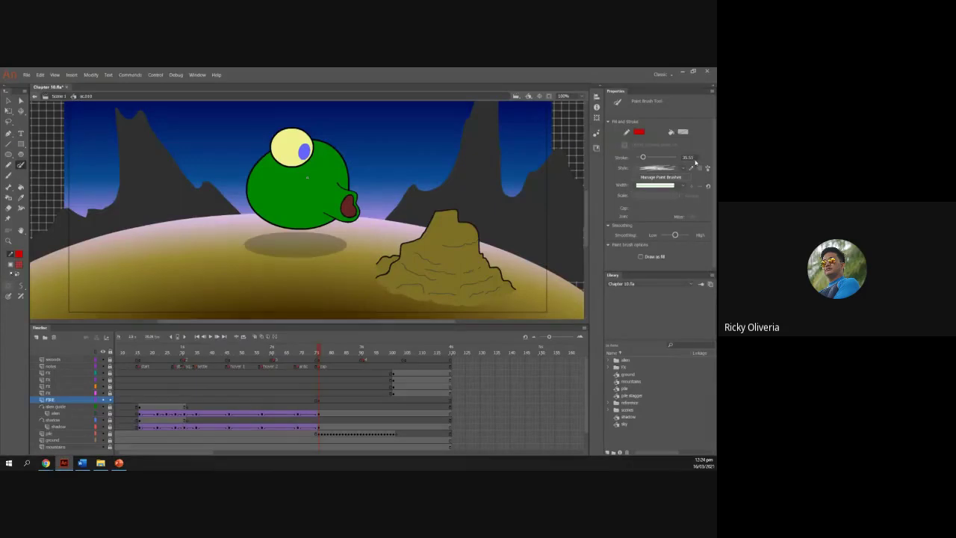
Set the brush stroke size to 42.75, recheck slide 4 in PowerPoint and return to Animate.
left_click(691, 157)
type("4.5")
key("Return")
key("alt+Tab")
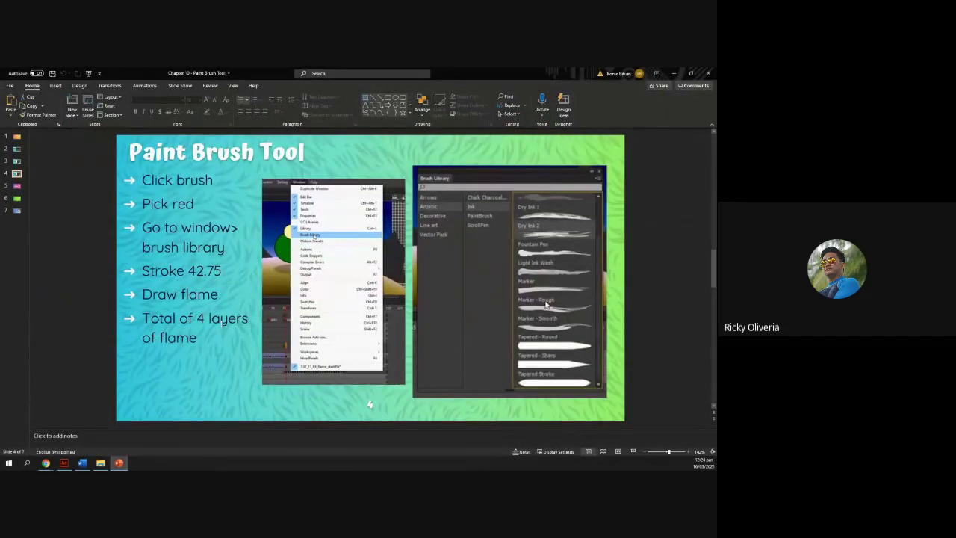
key("alt+Tab")
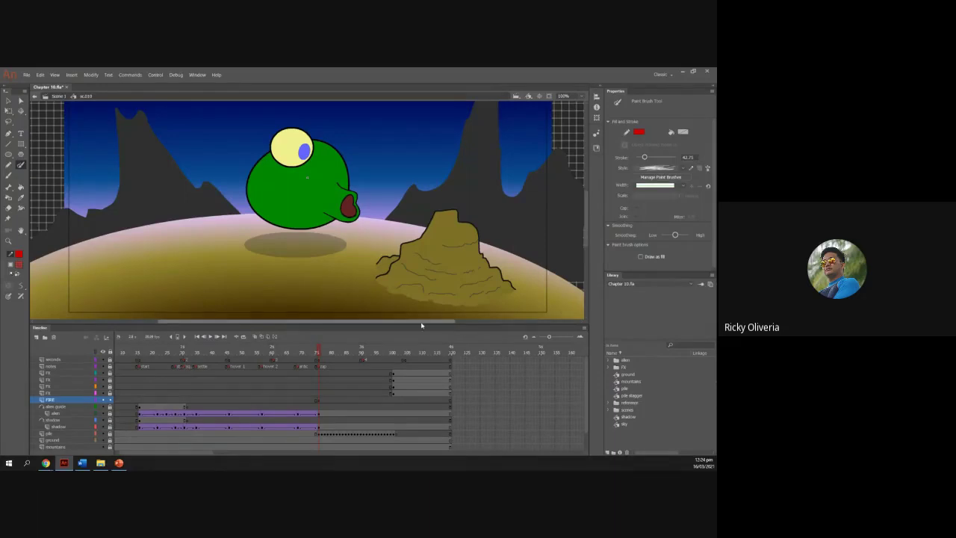
Paint a small red flame at the lower edge of the alien's mouth on the FIRE layer's frame 76.
scroll(343, 303, "right", 3)
scroll(328, 265, "up", 3)
scroll(329, 266, "down", 3)
scroll(329, 266, "up", 5)
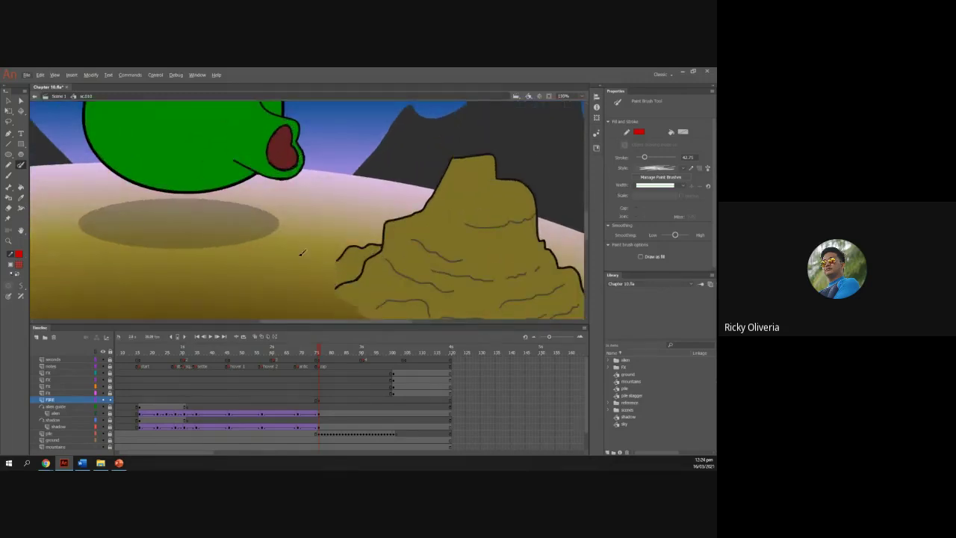
left_click(321, 404)
left_click_drag(302, 159, 298, 173)
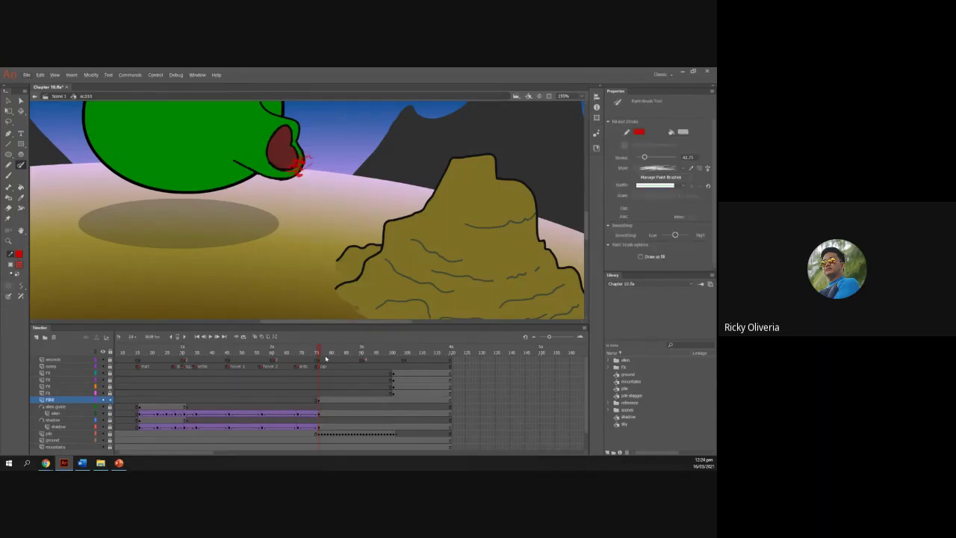
Insert a blank keyframe at frame 78 on the FIRE layer and paint a slightly larger flame just below the alien's mouth.
left_click(317, 353)
left_click_drag(317, 352, 320, 353)
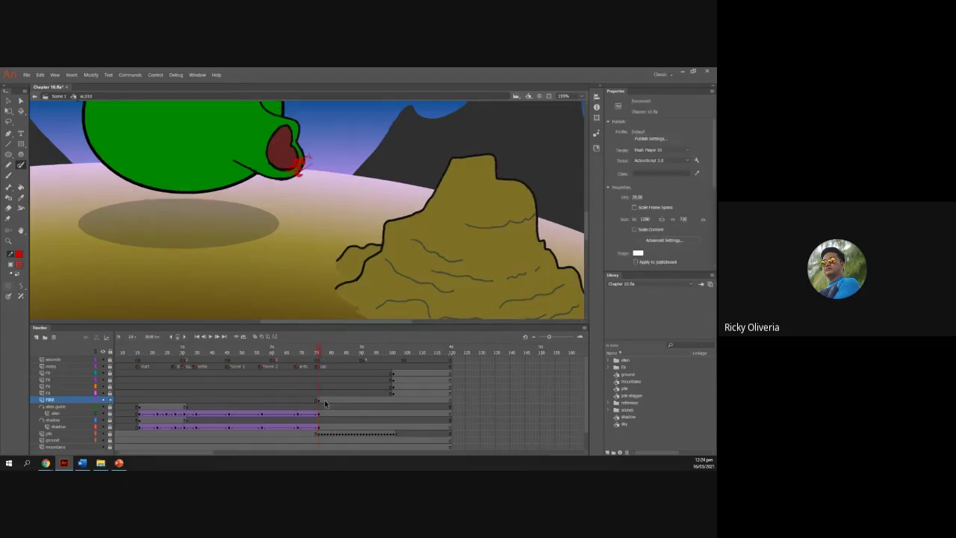
left_click_drag(320, 359, 322, 360)
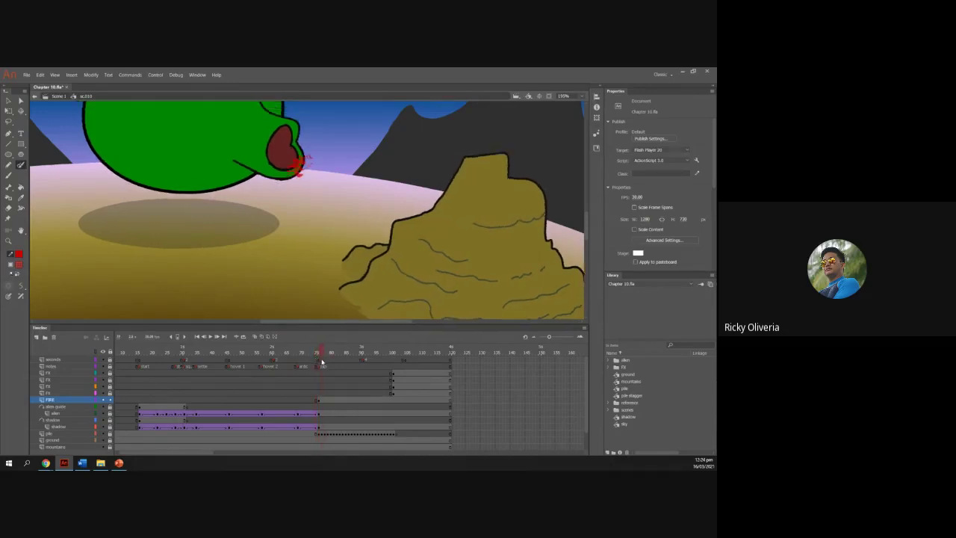
left_click(325, 404)
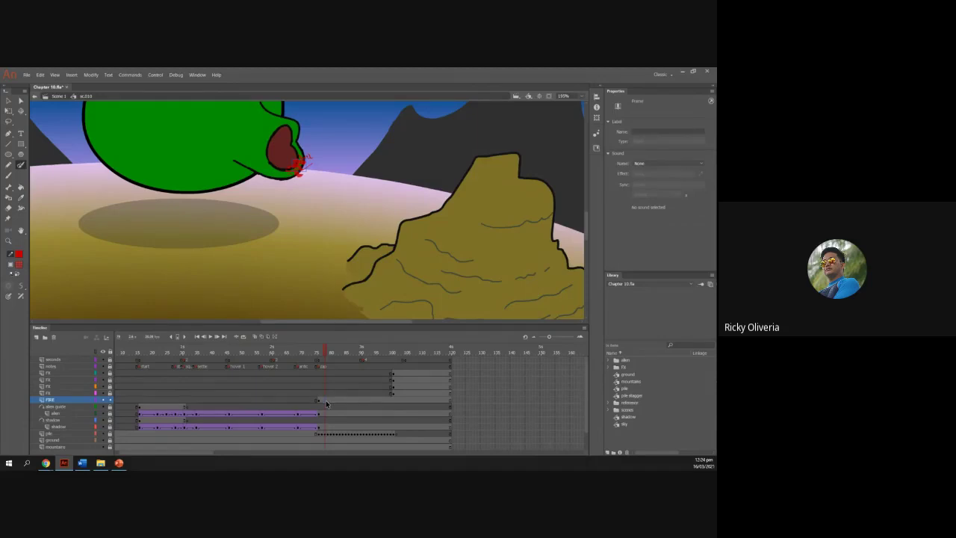
key("F7")
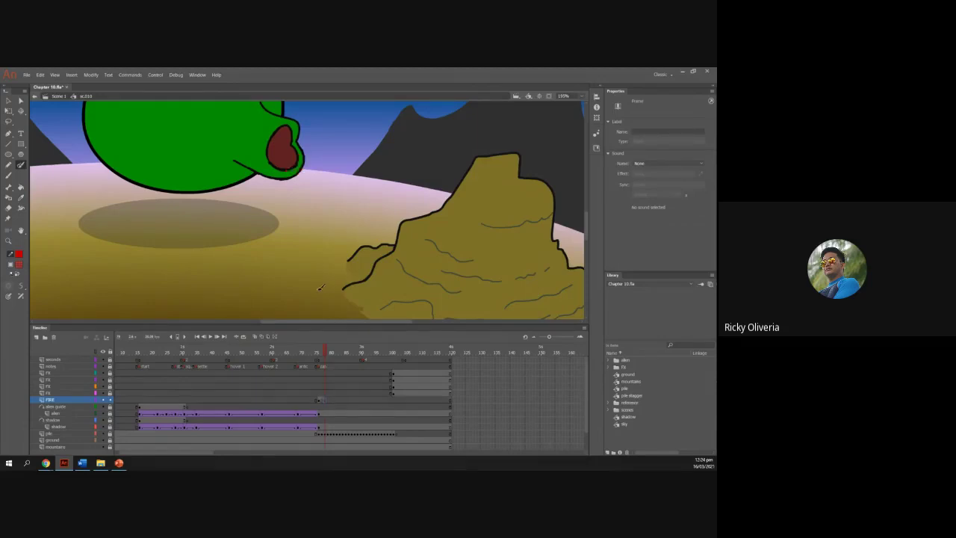
left_click_drag(302, 166, 329, 187)
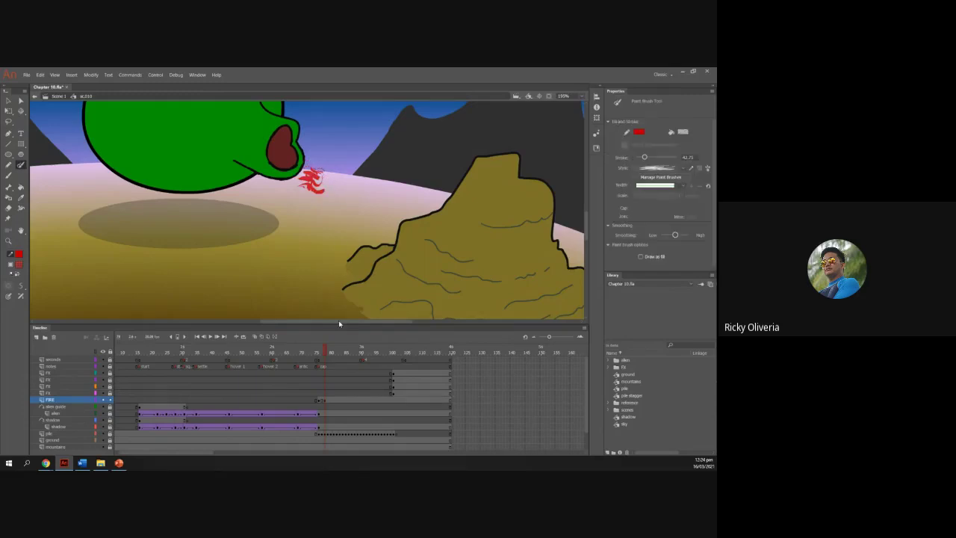
Insert a blank keyframe at frame 80 on the FIRE layer and paint a larger flame midway between the mouth and the rock pile.
left_click(331, 404)
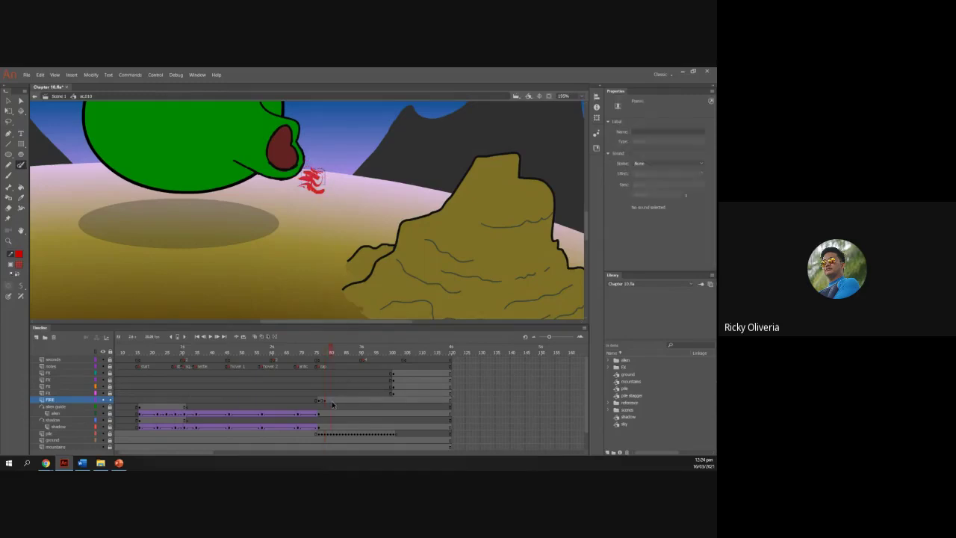
left_click_drag(333, 405, 329, 404)
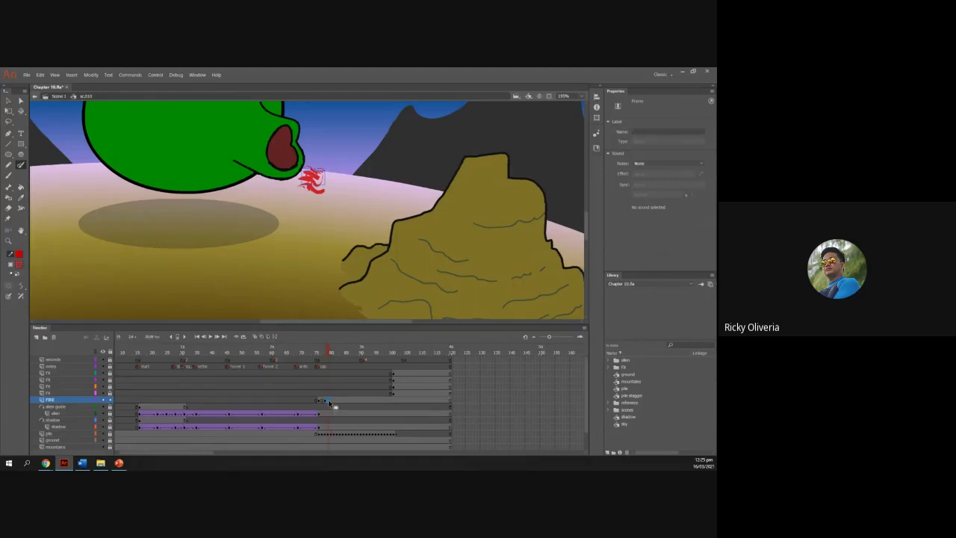
left_click(330, 402)
key("F7")
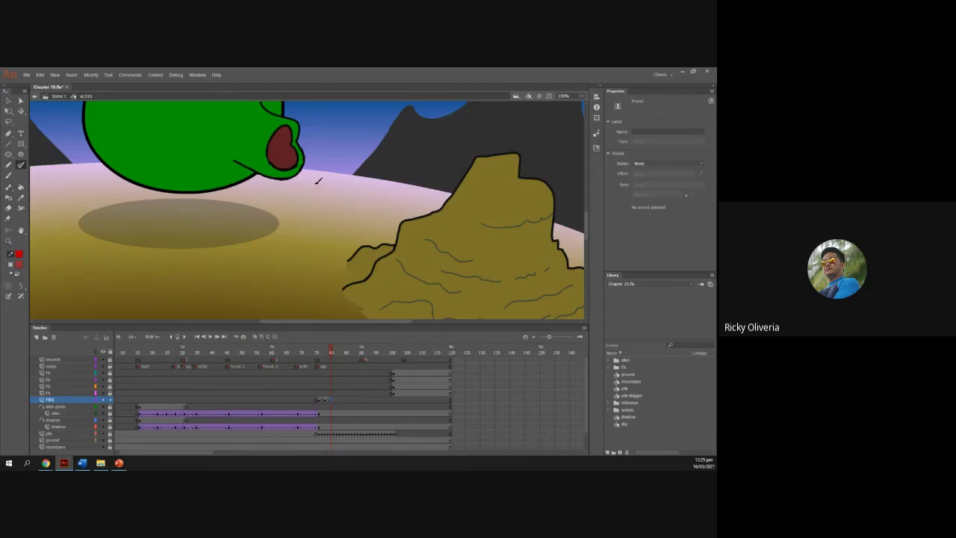
left_click_drag(324, 194, 380, 239)
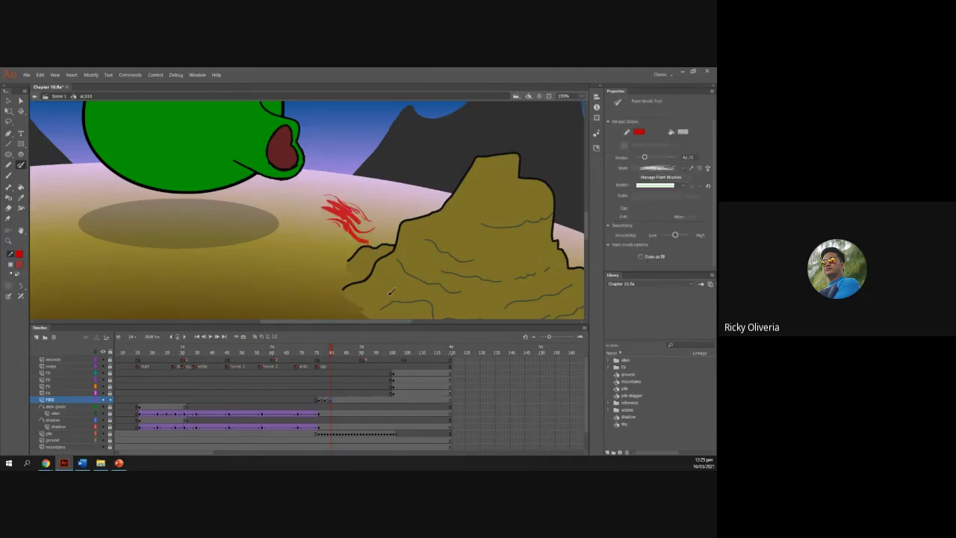
Insert a blank keyframe at frame 82 on the FIRE layer and paint a flame on the near slope of the rock pile.
left_click(336, 402)
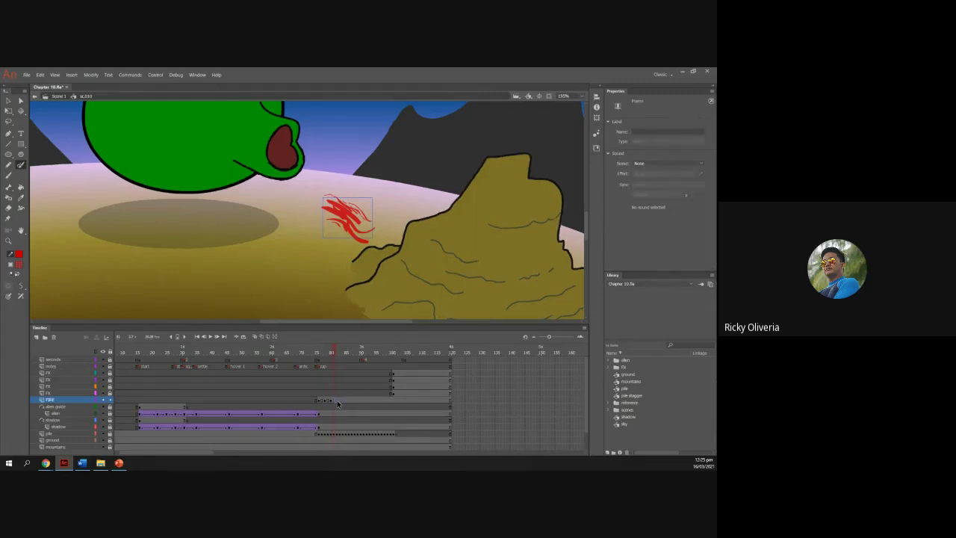
left_click(341, 406)
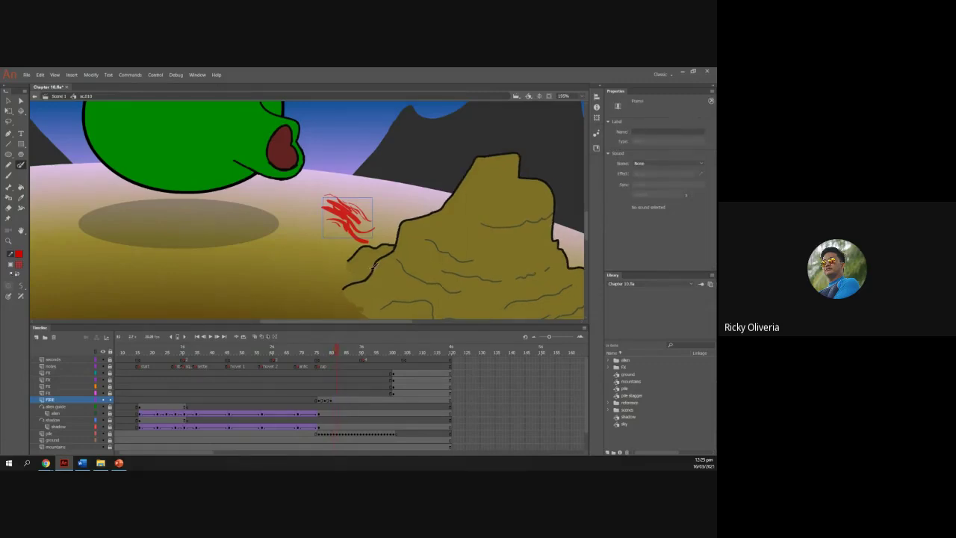
key("F7")
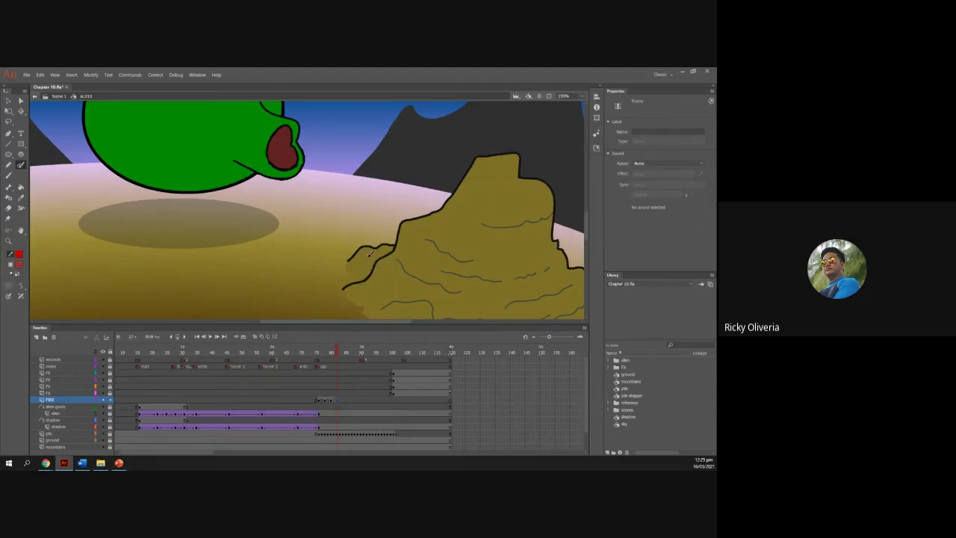
mouse_move(380, 254)
left_mouse_down()
mouse_move(368, 272)
mouse_move(390, 269)
left_mouse_up()
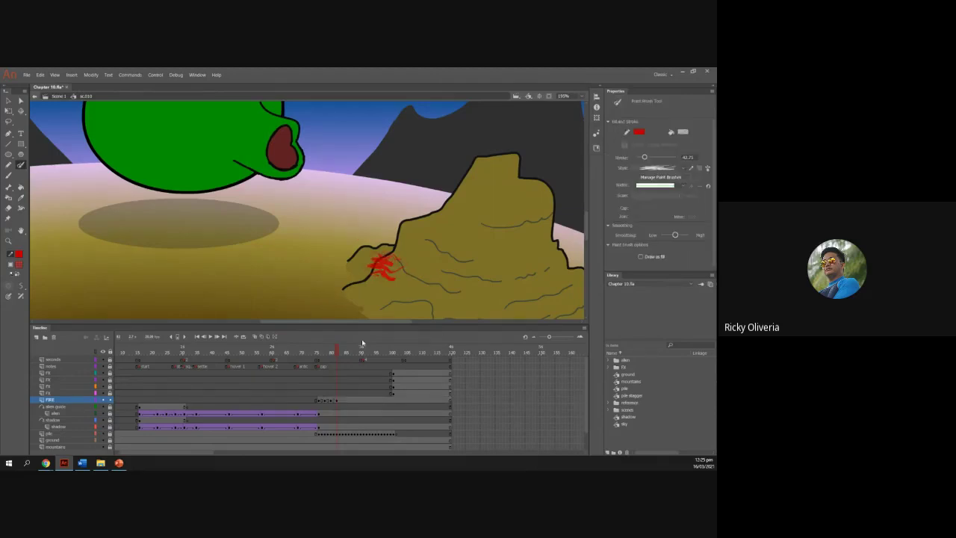
Scrub back before the flames and try a shape tween across all the FIRE layer's flame keyframes at once.
left_click_drag(335, 354, 307, 350)
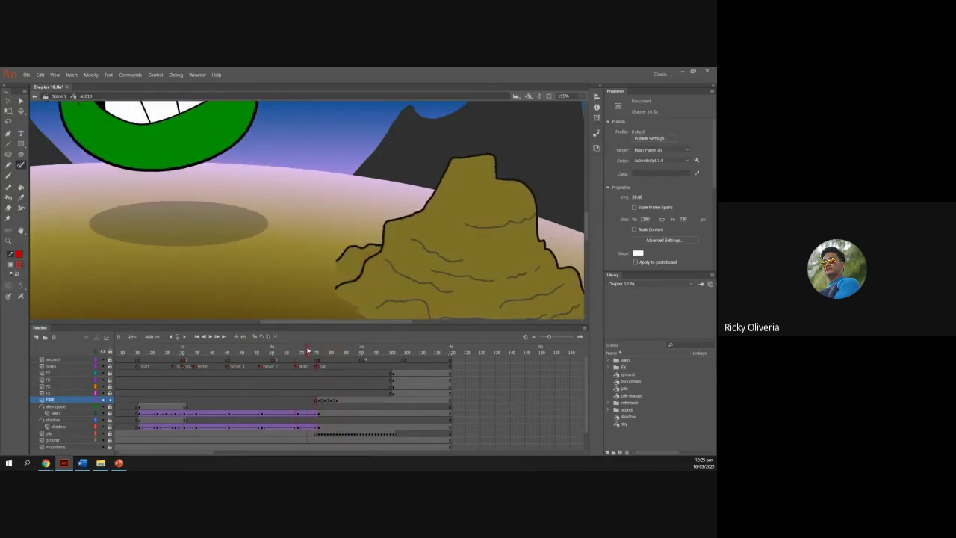
left_click(322, 401)
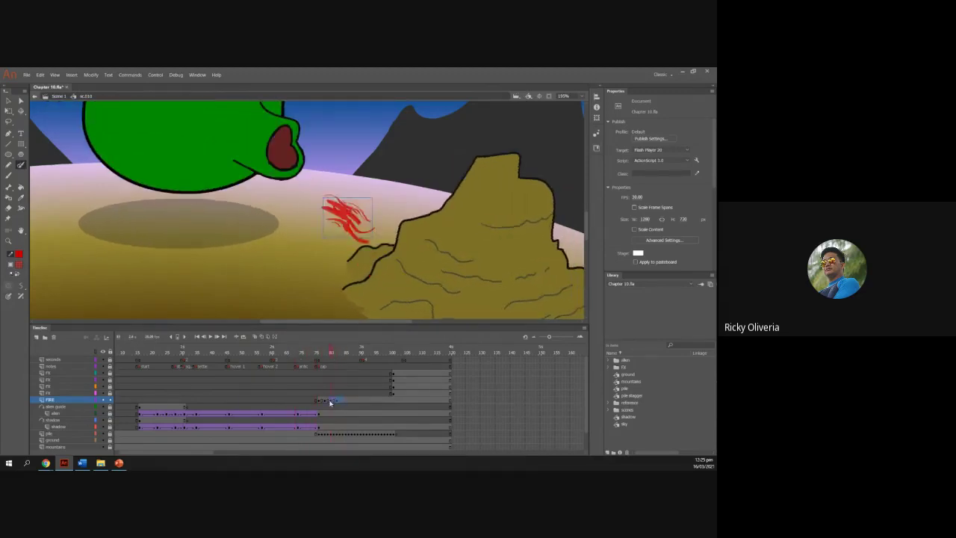
right_click(322, 402)
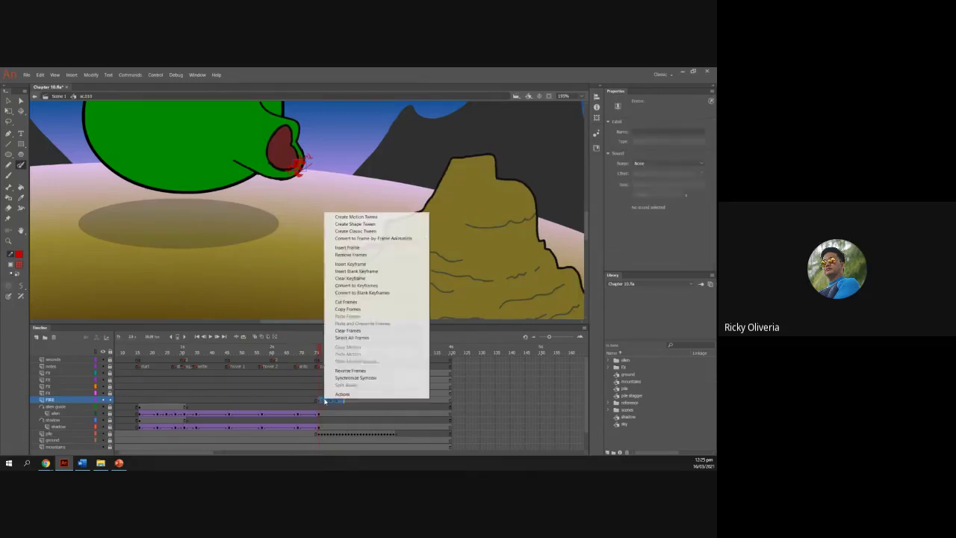
left_click(355, 224)
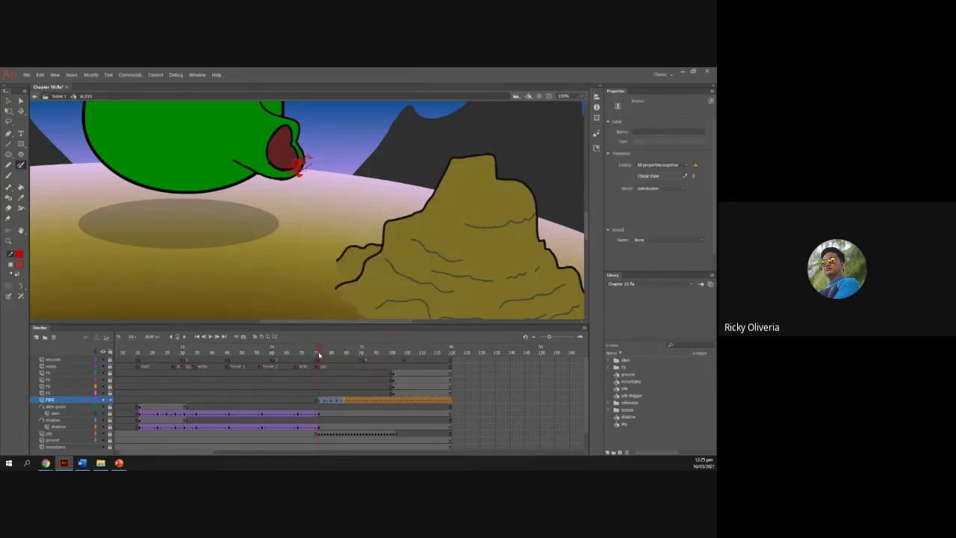
left_click(367, 418)
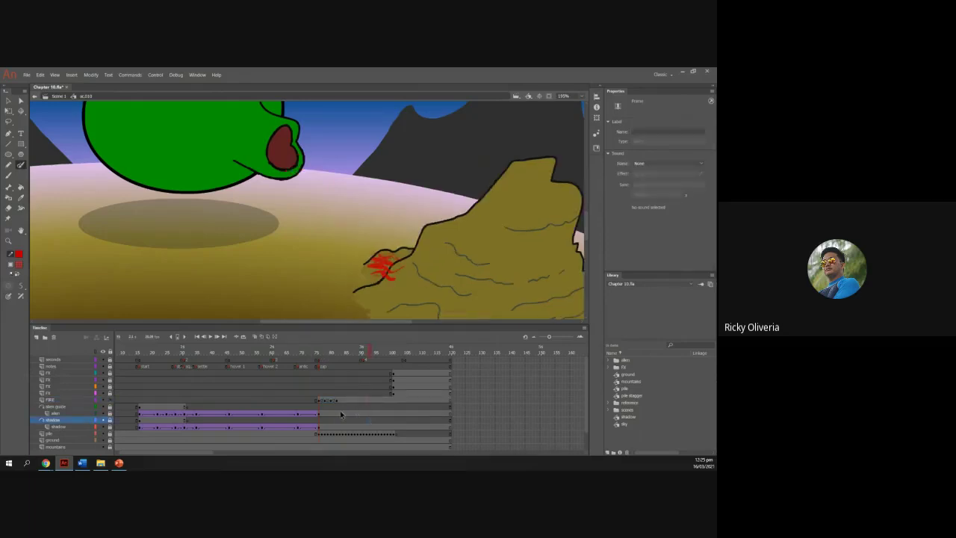
Create a separate shape tween between each consecutive pair of flame keyframes on the FIRE layer, from frame 76 to 82.
left_click(322, 402)
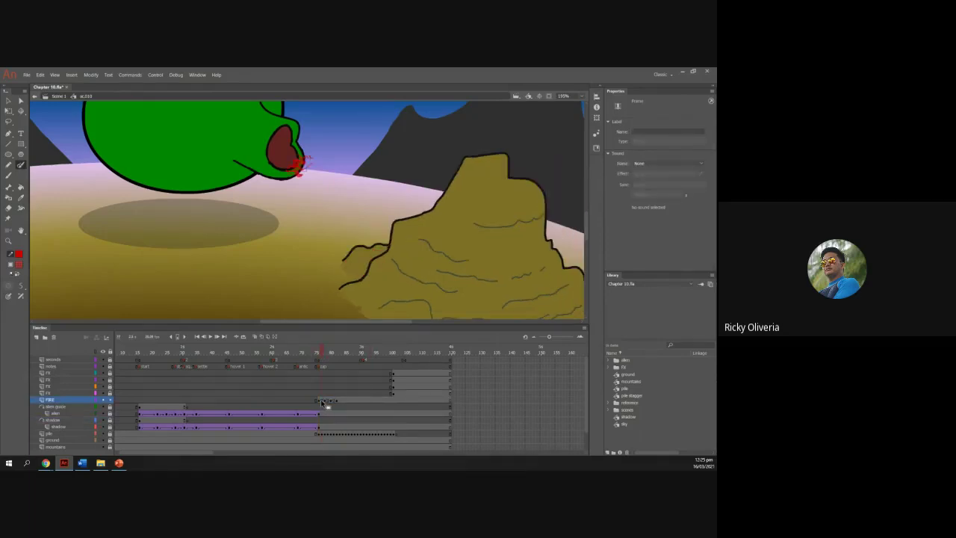
right_click(322, 403)
left_click(353, 226)
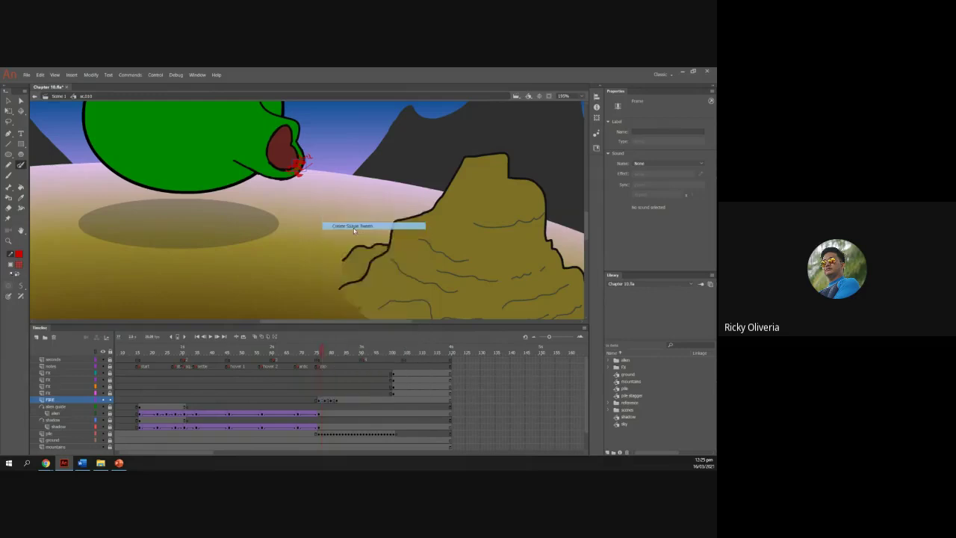
right_click(325, 404)
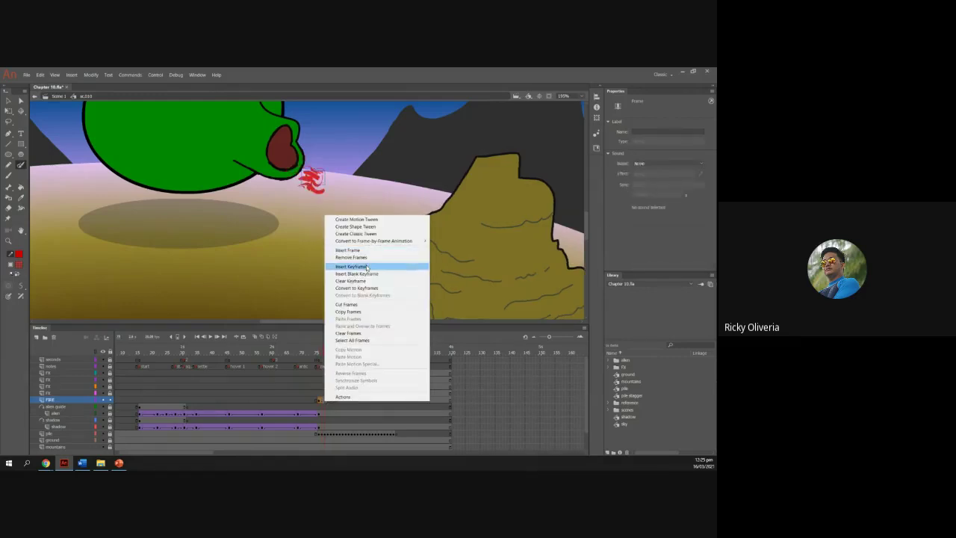
left_click(357, 226)
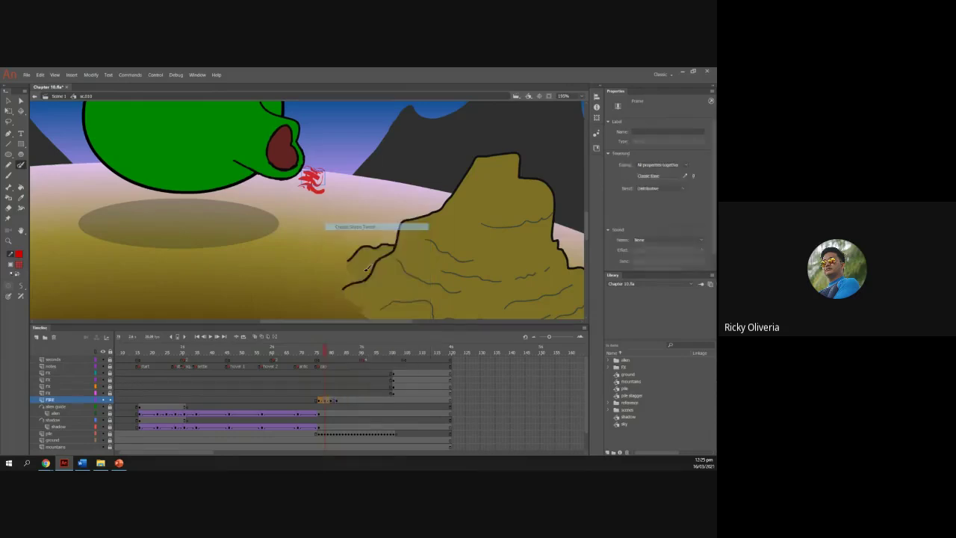
right_click(333, 404)
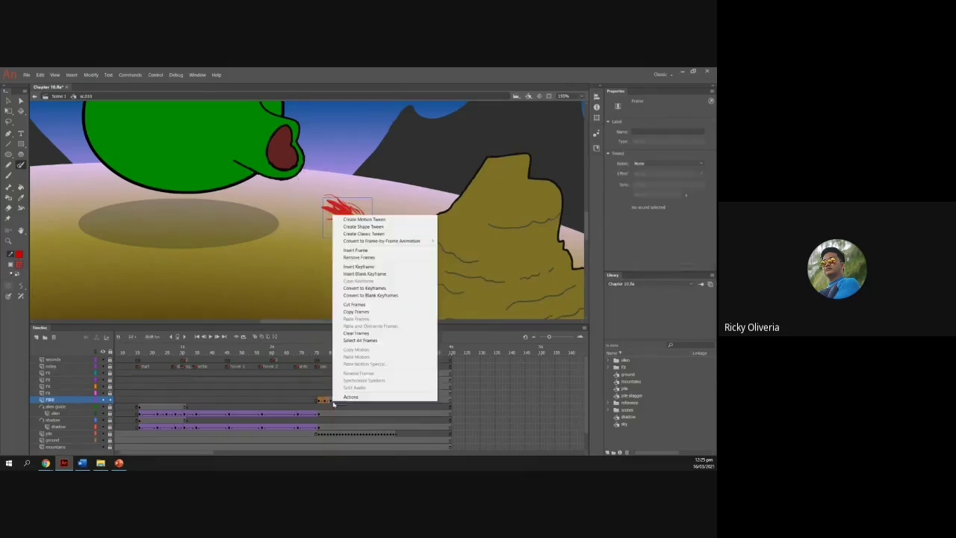
left_click(364, 234)
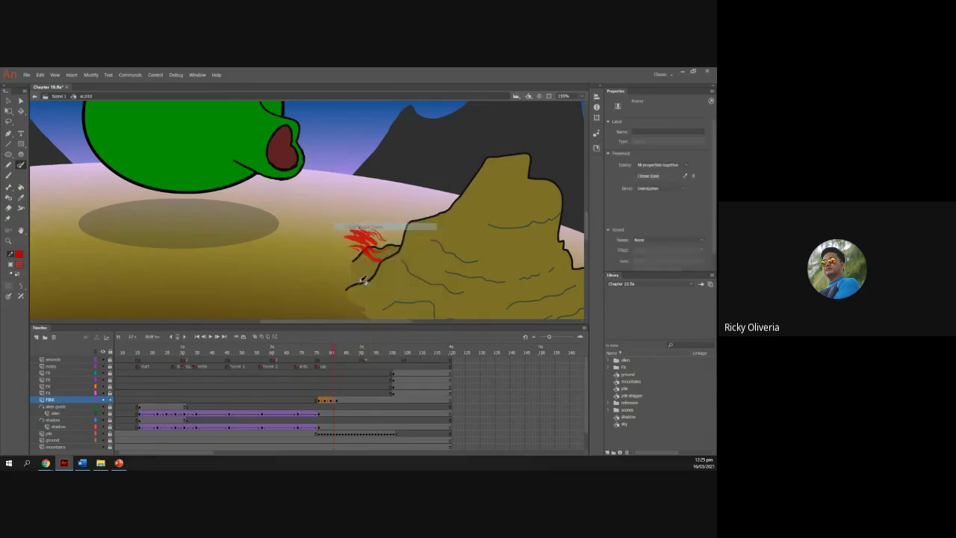
Remove all frames on the FIRE layer that follow the last flame keyframe at frame 82.
left_click(364, 408)
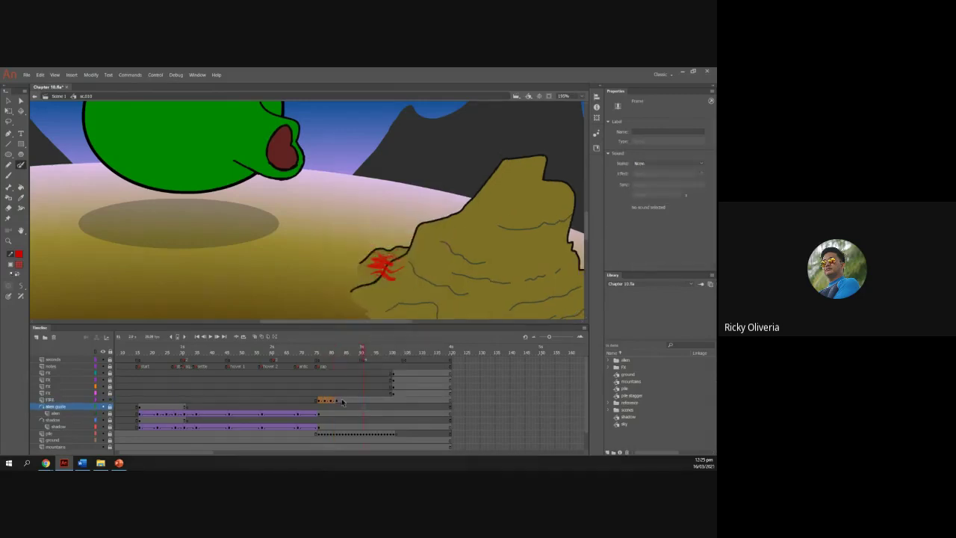
left_click_drag(340, 401, 451, 404)
right_click(375, 404)
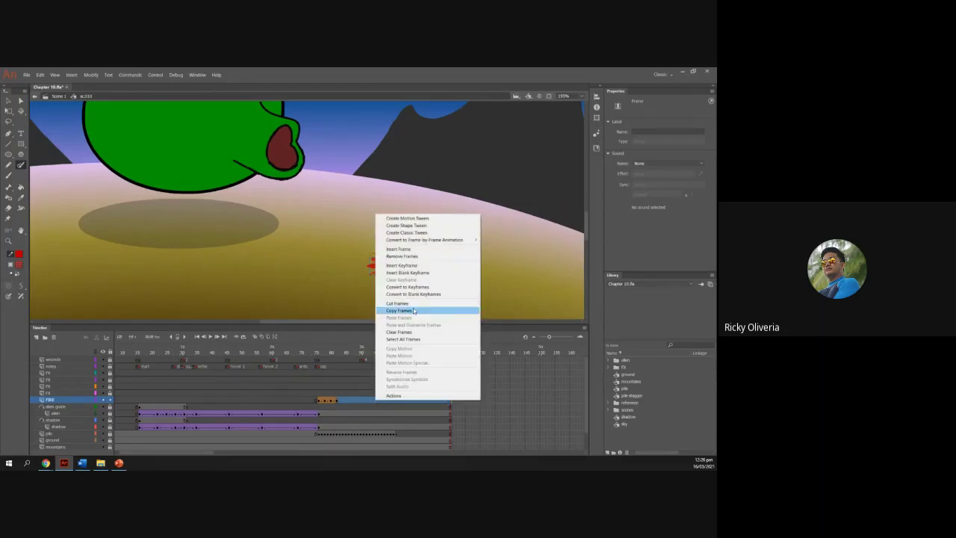
left_click(412, 257)
left_click(339, 381)
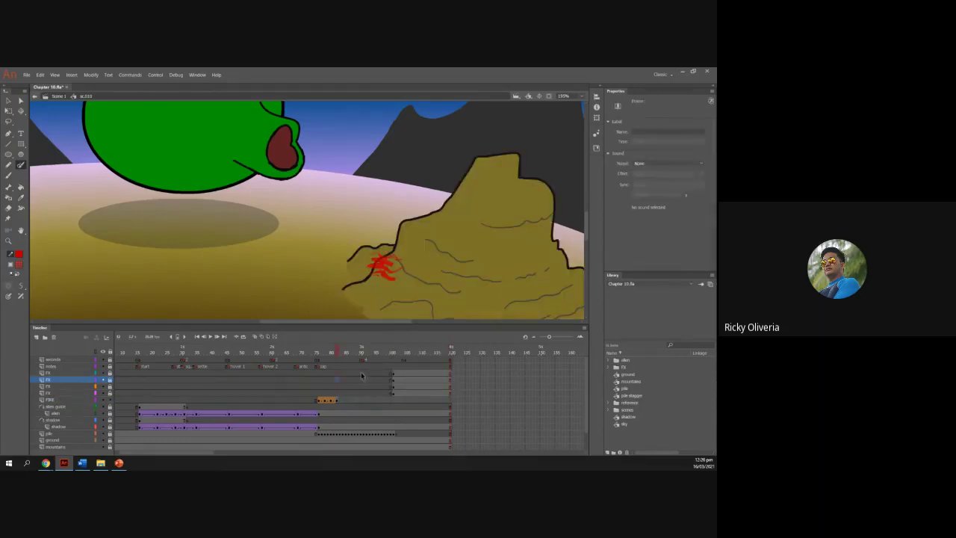
Free-transform the frame 80 flame, moving it slightly toward the rock pile and enlarging it by about 30 percent.
left_click_drag(338, 355, 331, 384)
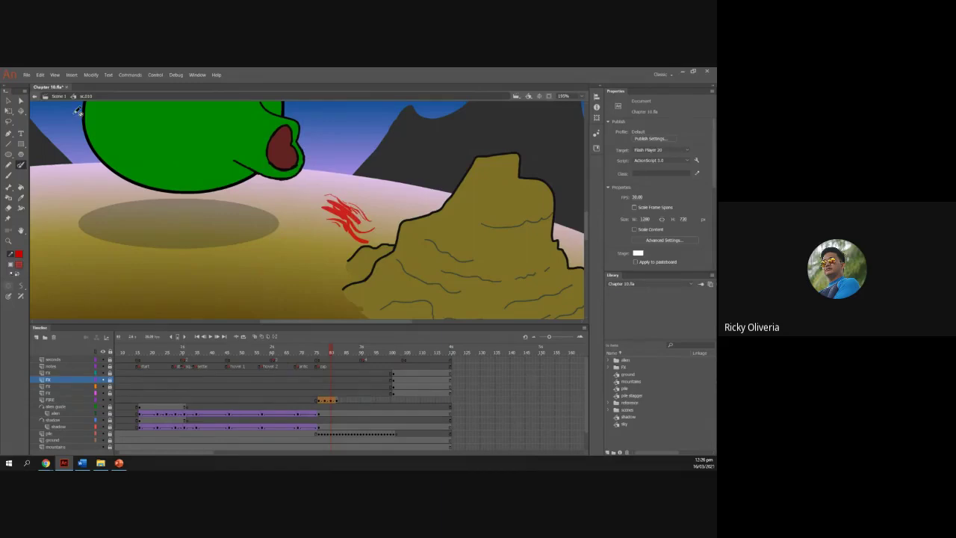
left_click(10, 110)
left_click(348, 216)
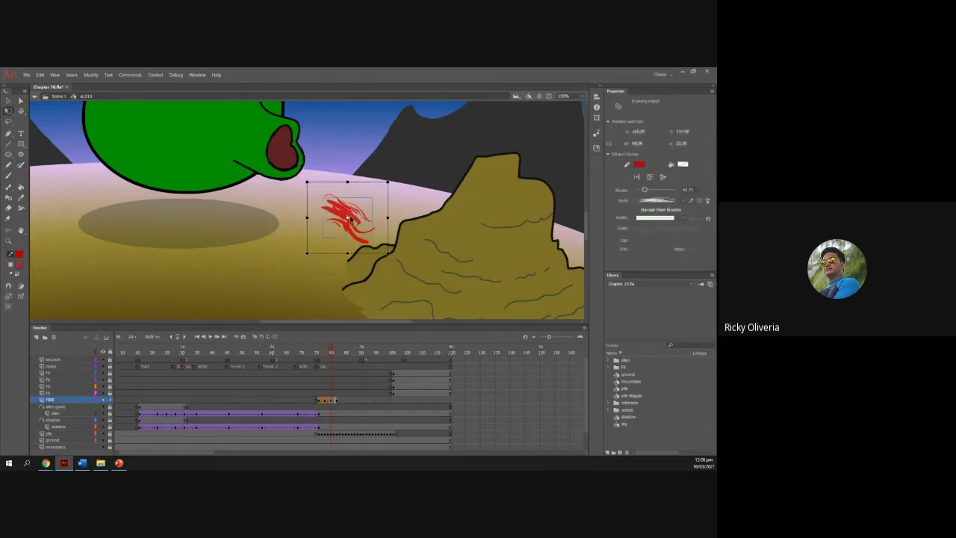
left_click(20, 165)
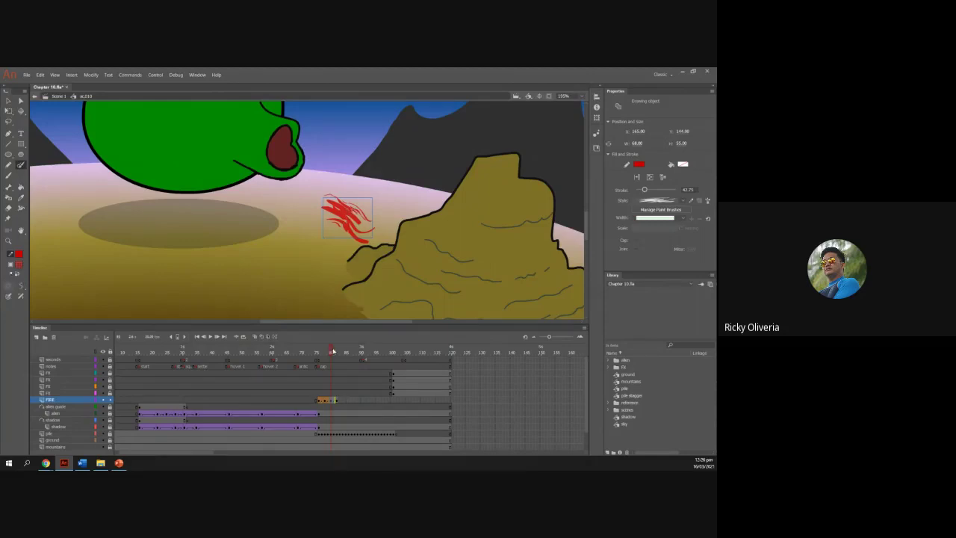
mouse_move(325, 354)
left_mouse_down()
mouse_move(307, 354)
mouse_move(333, 357)
left_mouse_up()
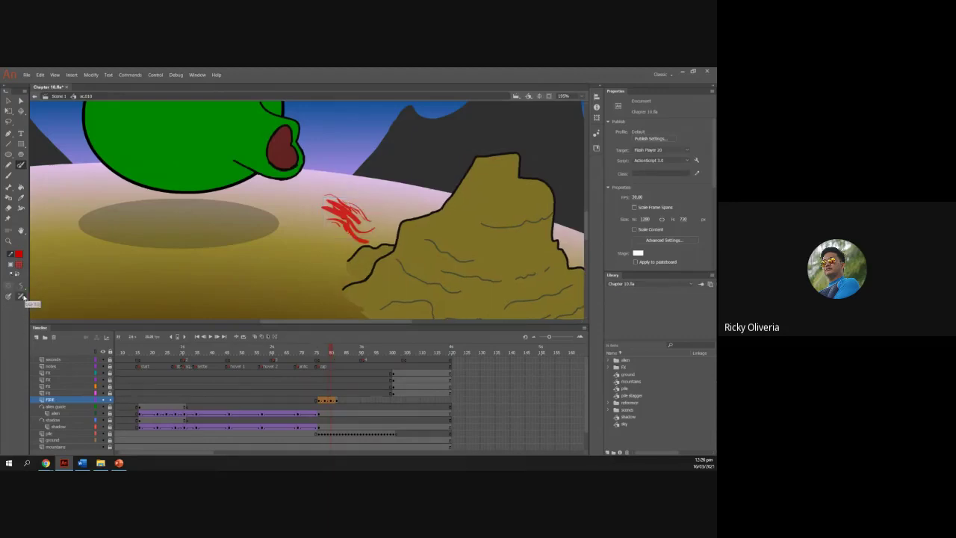
key("q")
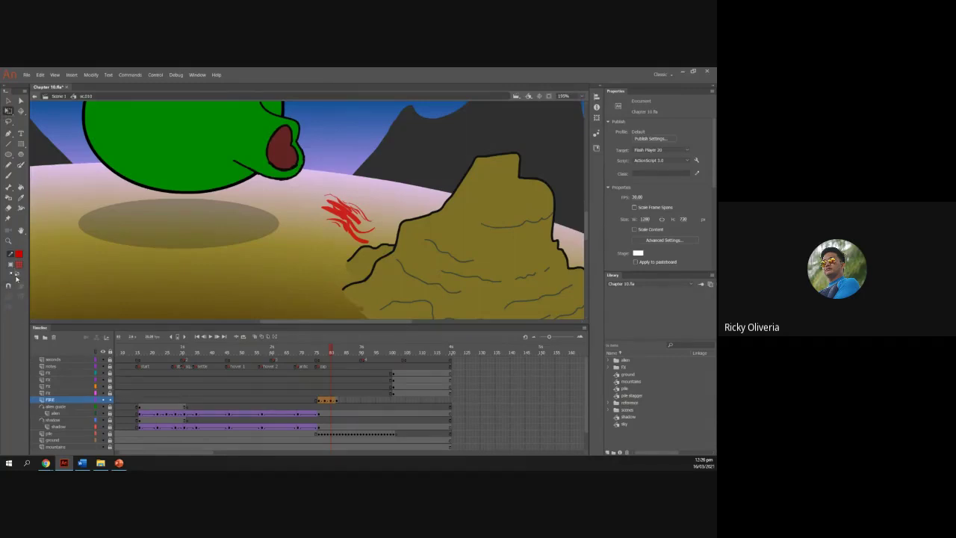
left_click(340, 213)
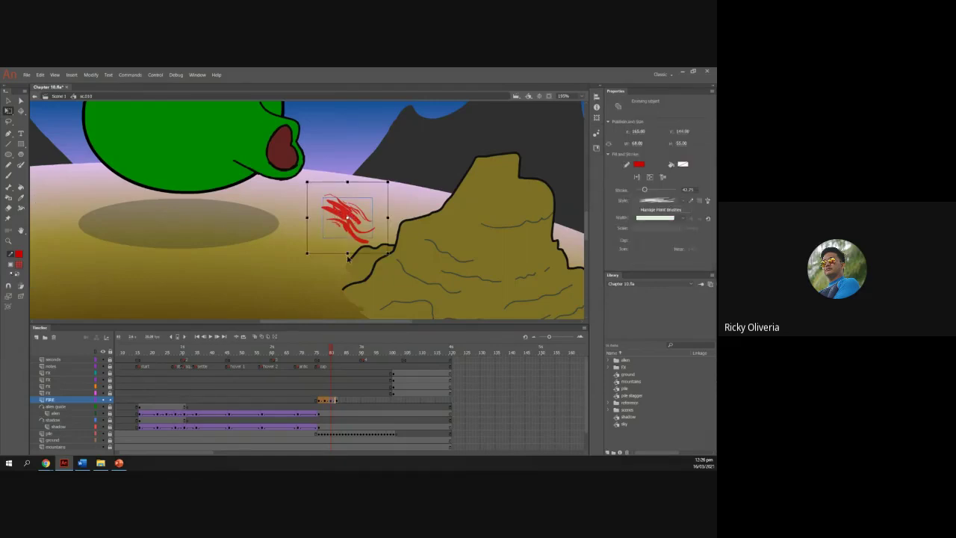
left_click_drag(352, 236, 358, 242)
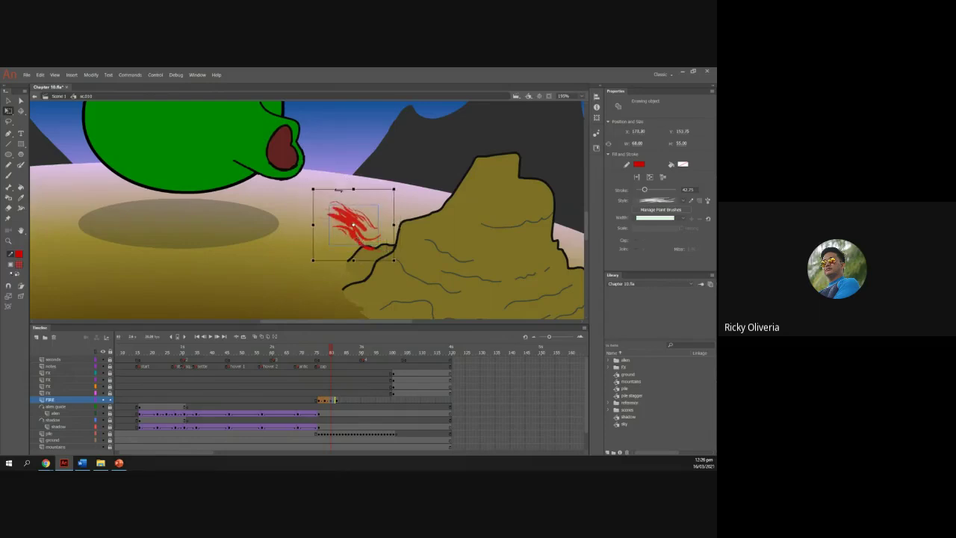
left_click_drag(313, 189, 299, 179)
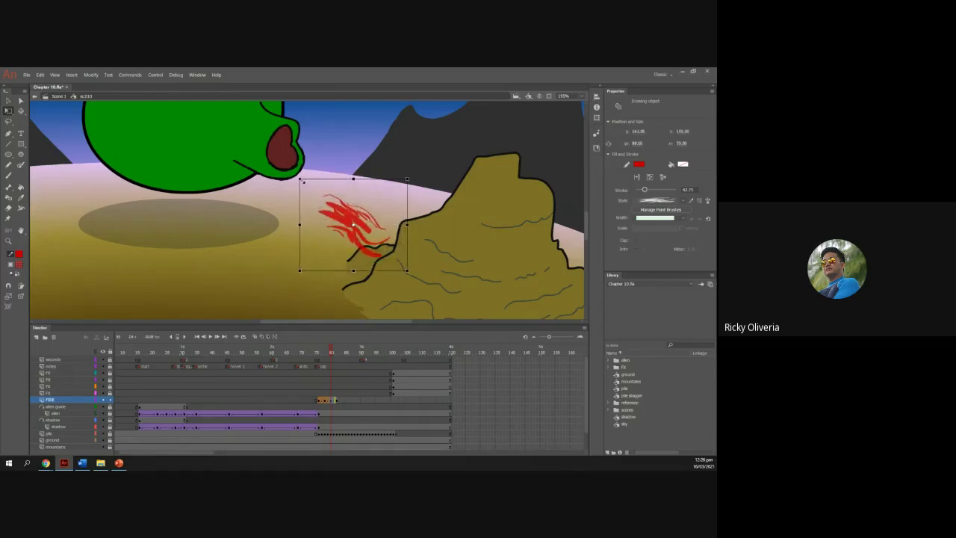
left_click_drag(329, 357, 306, 362)
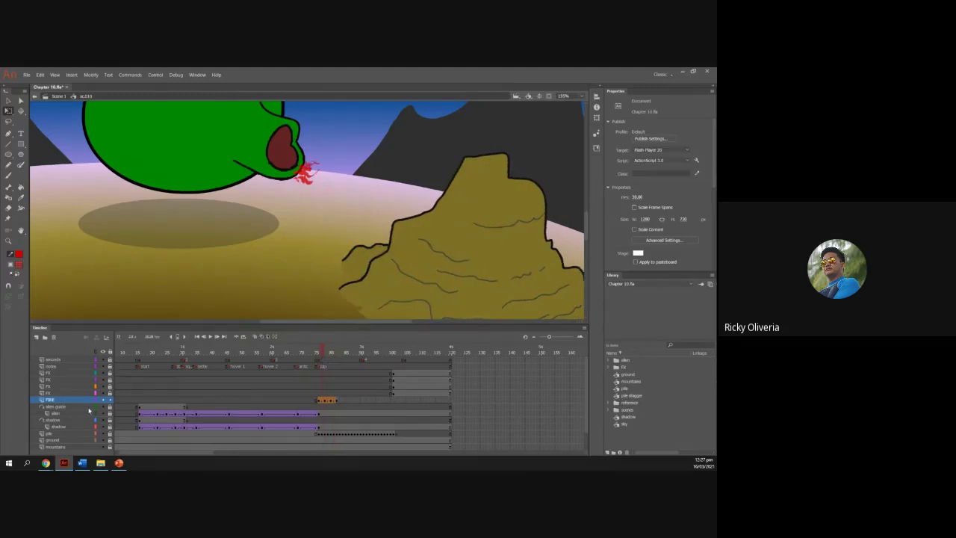
Add a new layer above FIRE and copy all the tweened flame frames onto it, starting two frames after the originals.
left_click(56, 402)
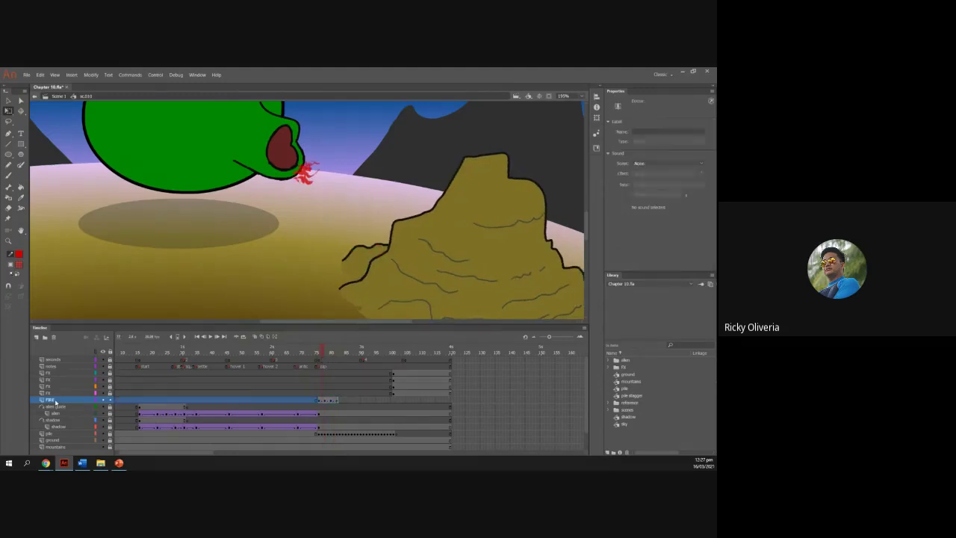
left_click(37, 338)
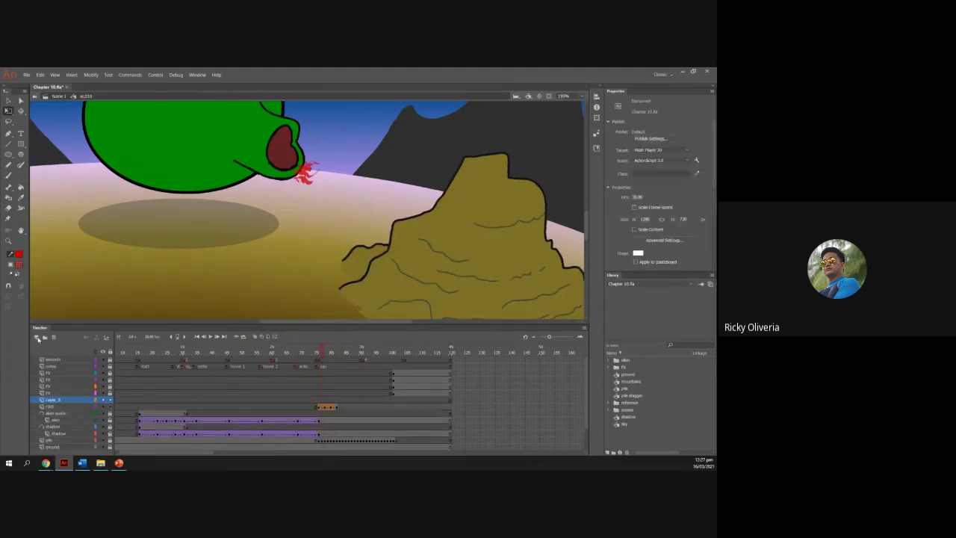
left_click(345, 413)
left_click_drag(342, 410, 317, 408)
left_click(318, 408)
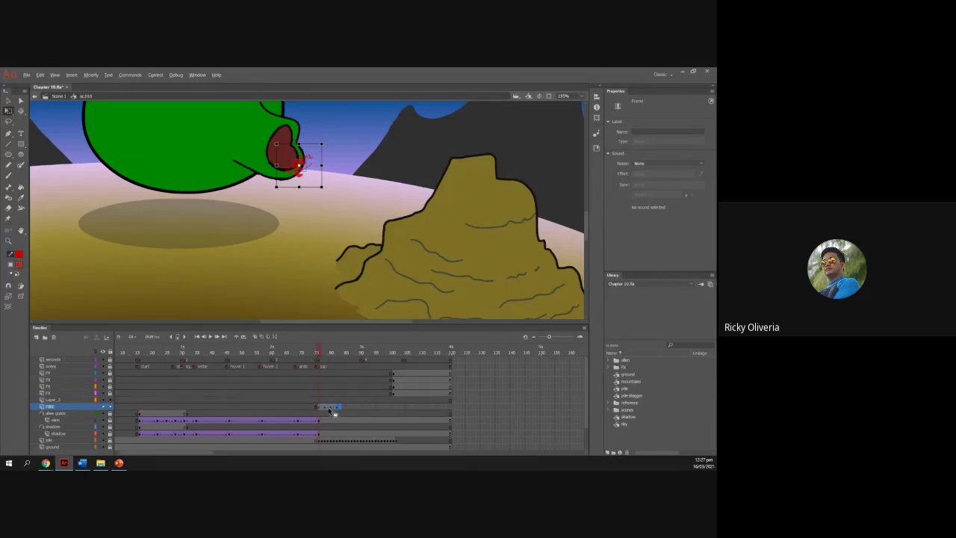
left_click_drag(335, 404, 336, 400)
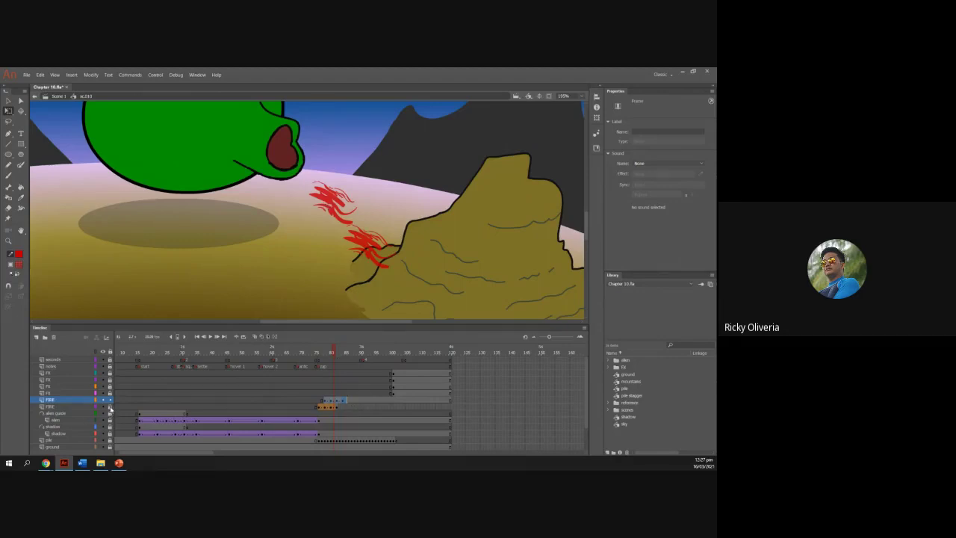
Recolor the copied flames at frames 78 and 80 on the upper FIRE layer to bright yellow.
left_click(327, 402)
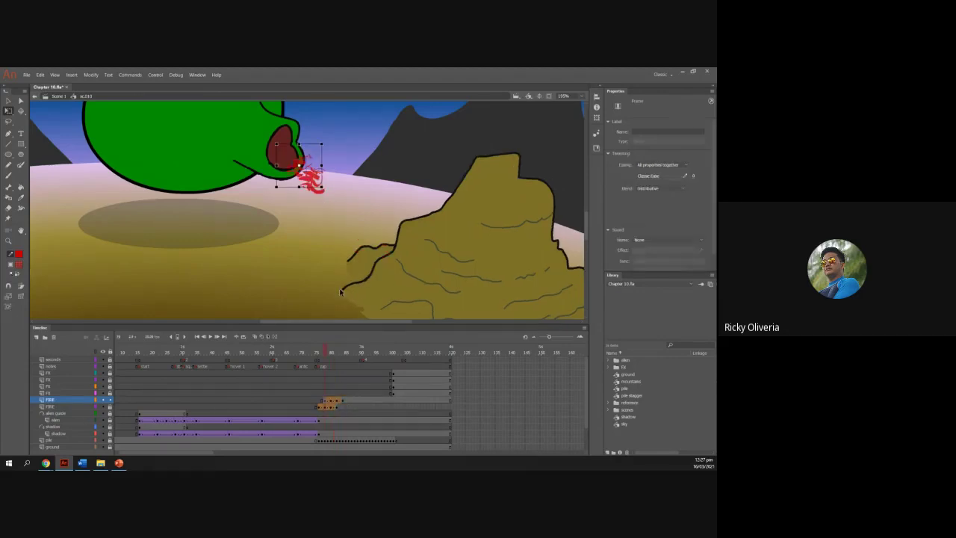
left_click(21, 257)
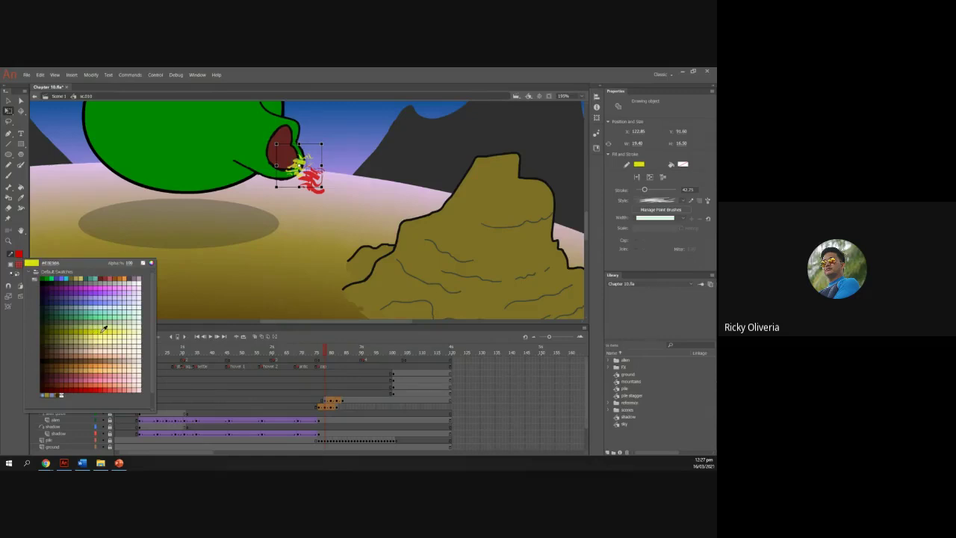
left_click(103, 330)
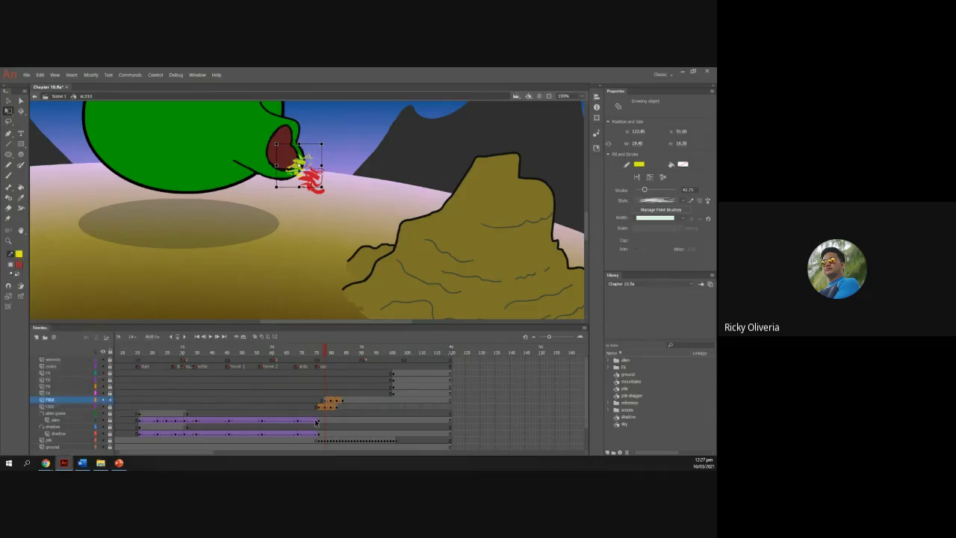
left_click(333, 404)
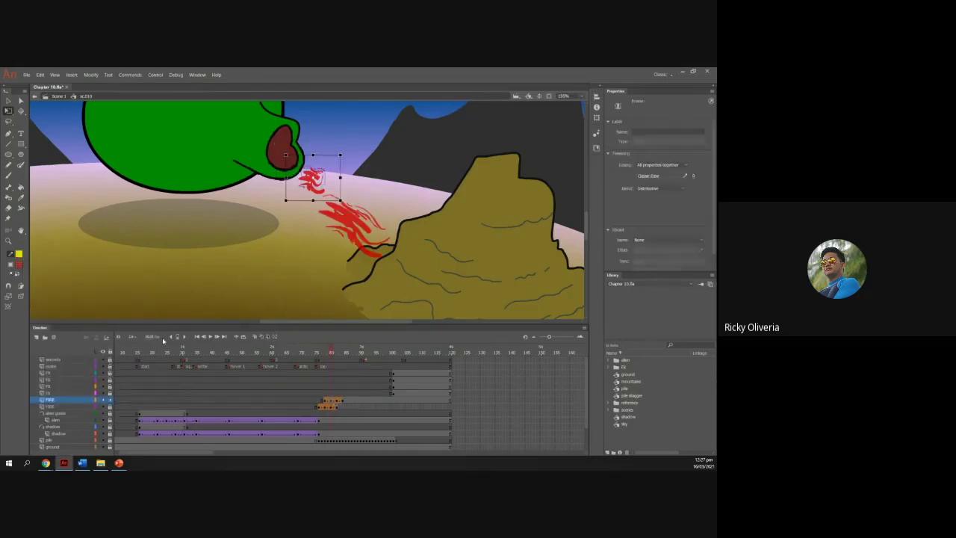
left_click(24, 260)
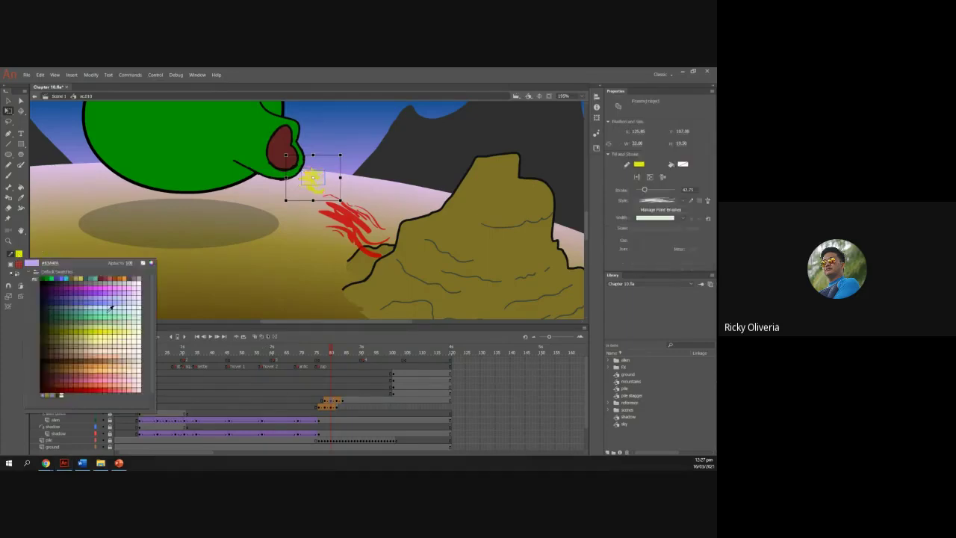
left_click(98, 328)
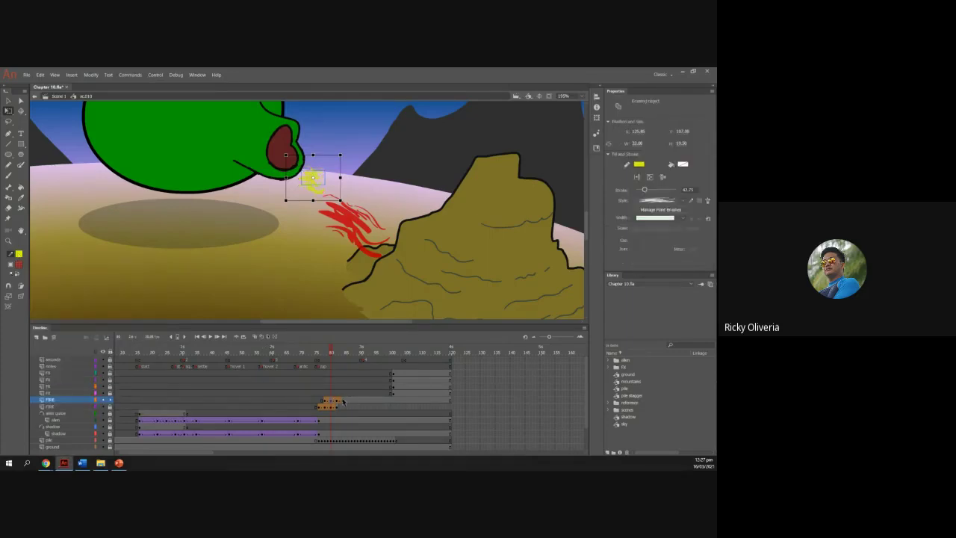
Recolor the copied flames at frames 82 and 84 on the upper FIRE layer to bright yellow.
left_click(337, 402)
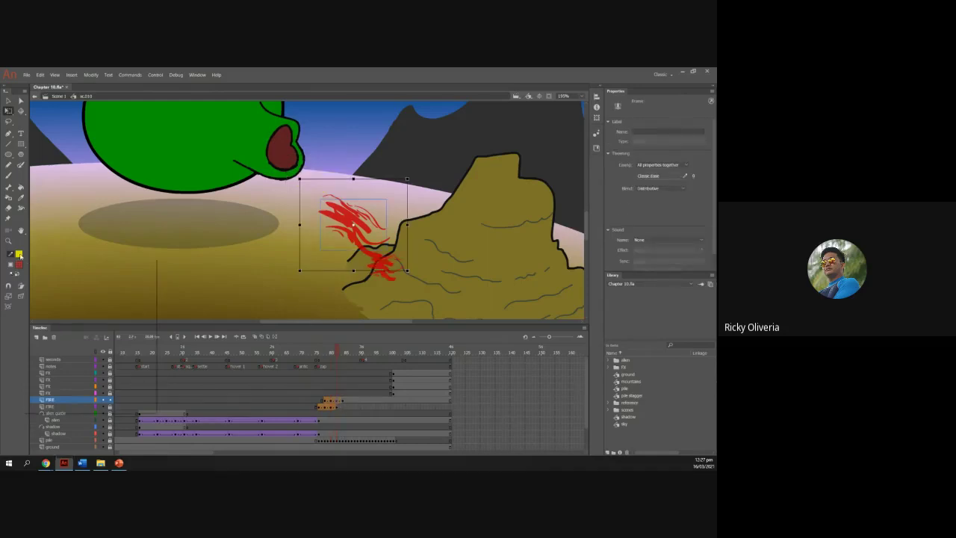
left_click(20, 264)
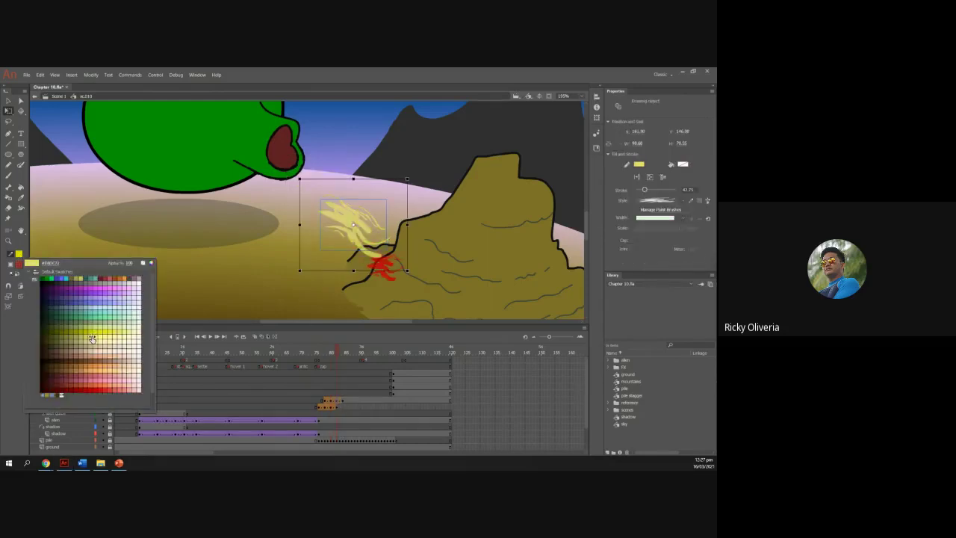
left_click(95, 333)
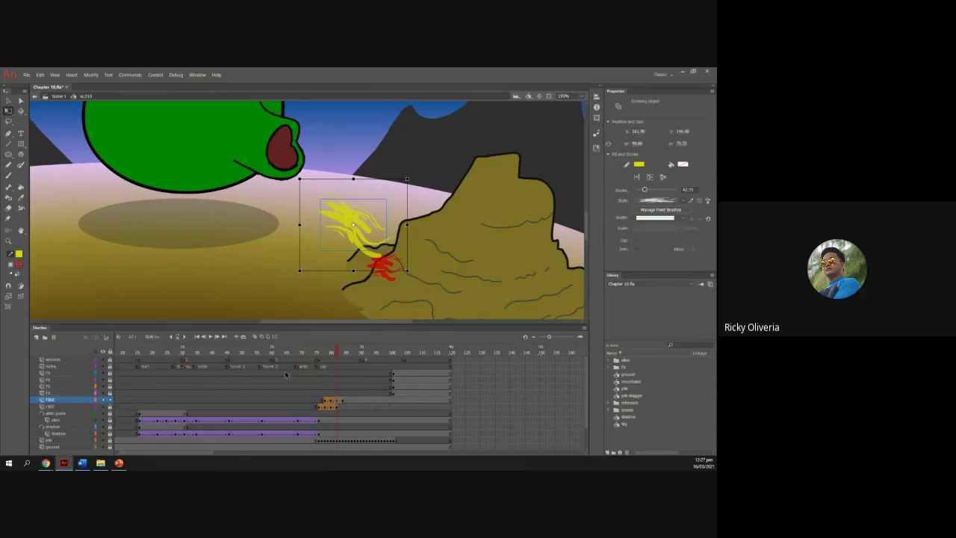
left_click(346, 402)
left_click(343, 402)
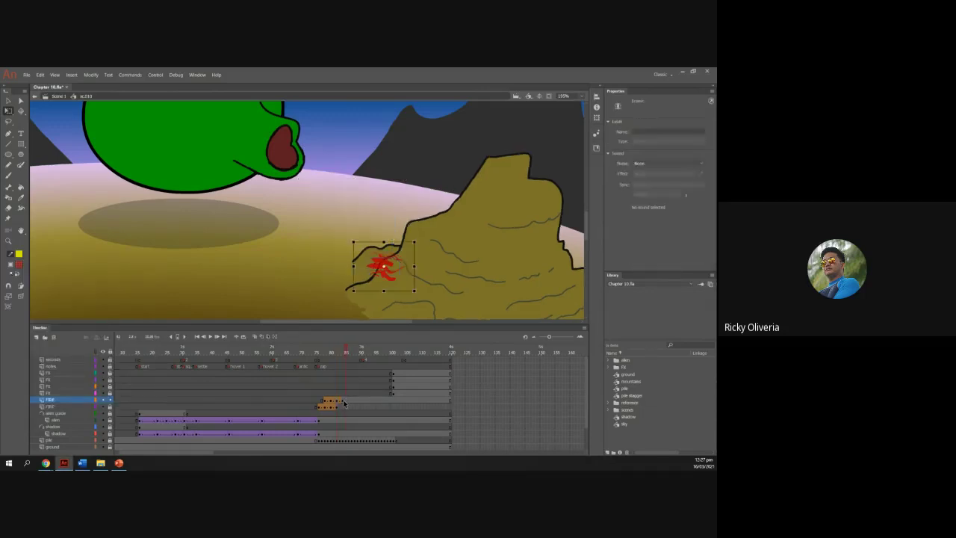
left_click(20, 257)
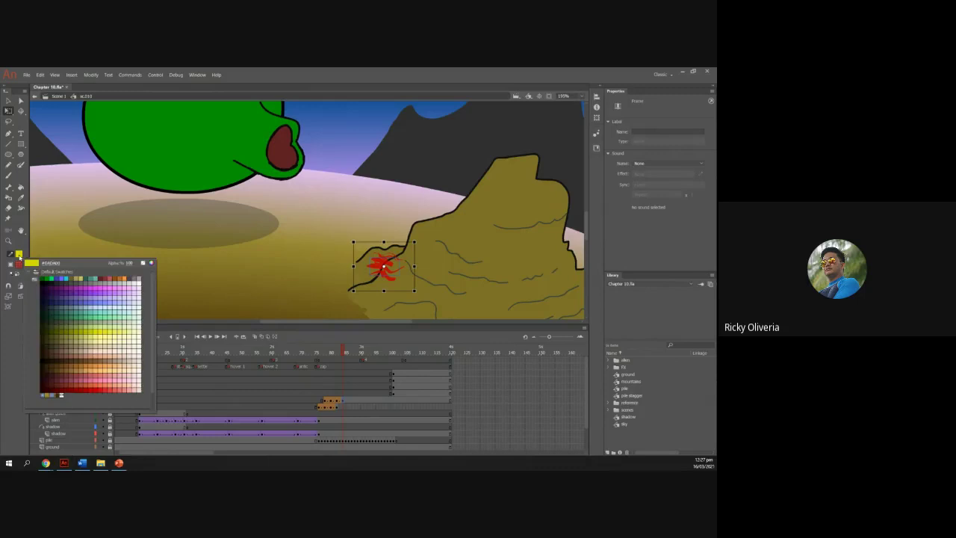
left_click(107, 327)
Free-transform the yellow flame at frame 78 on the upper FIRE layer, rotating it clockwise, widening it and shifting it slightly downward.
left_click_drag(343, 351, 325, 372)
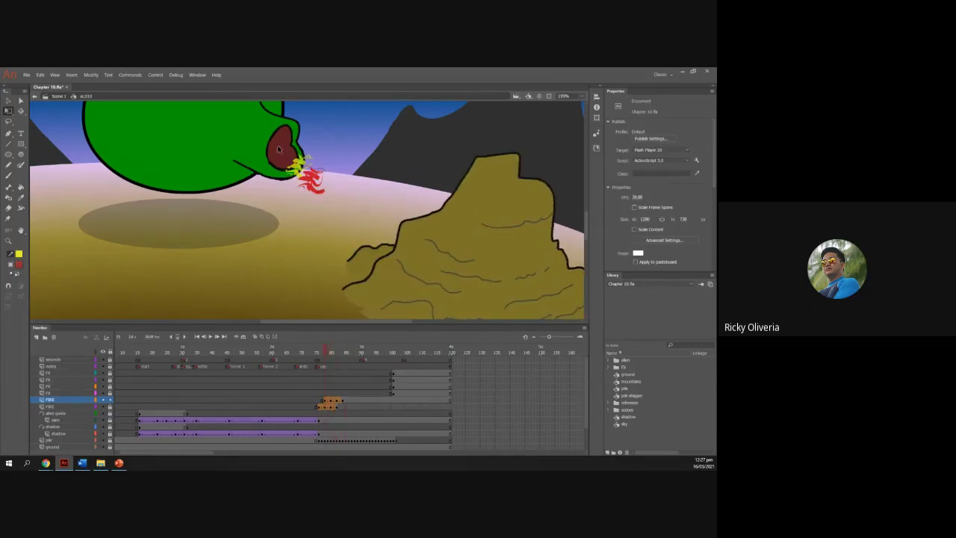
left_click(302, 167)
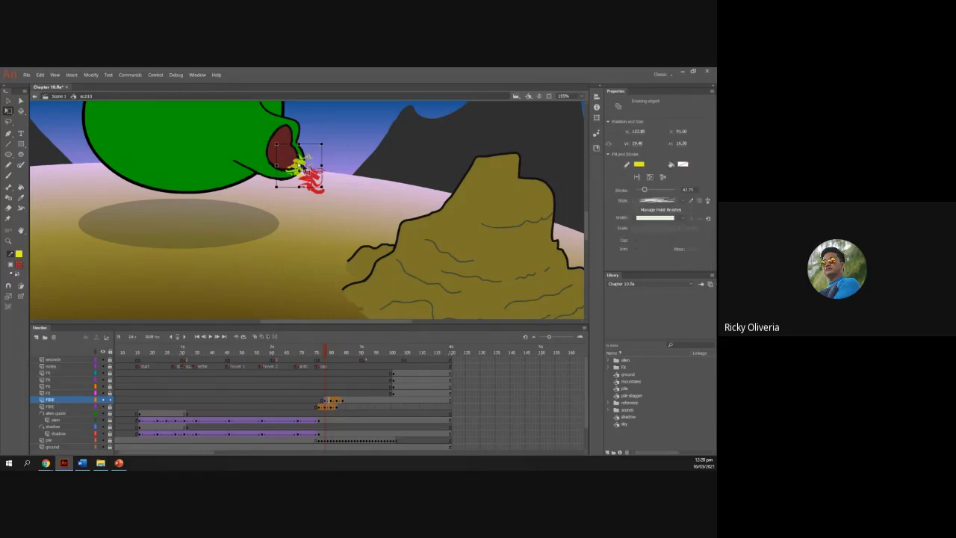
left_click_drag(329, 194, 336, 198)
key("ctrl+z")
left_click_drag(323, 166, 305, 190)
left_click(320, 179)
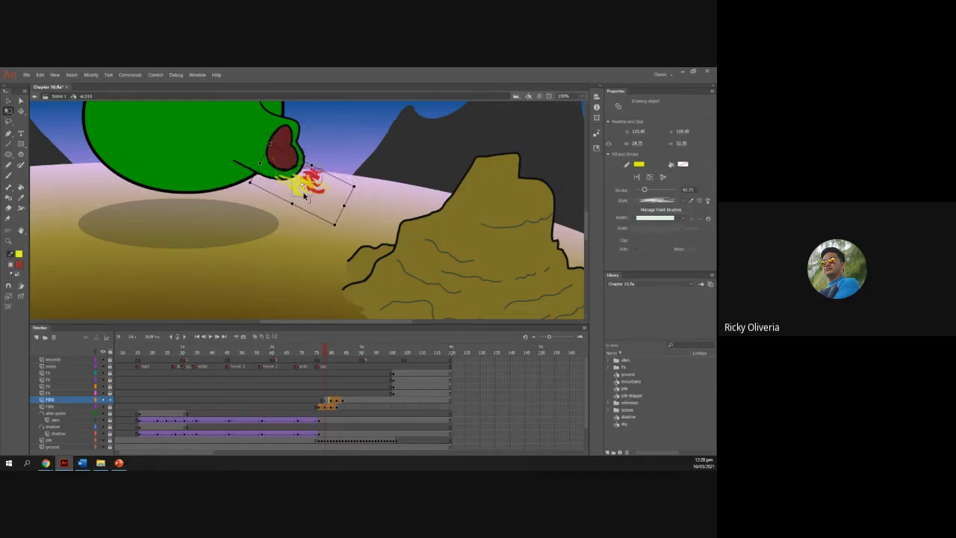
Enlarge the yellow flame at frame 80 by about 30 percent.
left_click_drag(325, 353, 330, 352)
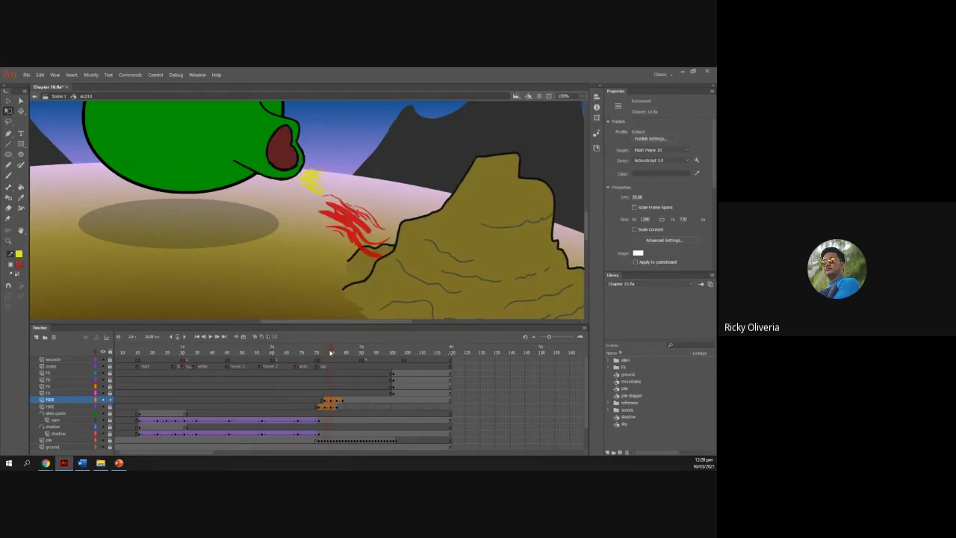
left_click(312, 180)
left_click_drag(351, 209, 364, 222)
Remove frames 85 through 120 from the upper FIRE layer and play back the flame animation.
left_click_drag(331, 353, 341, 361)
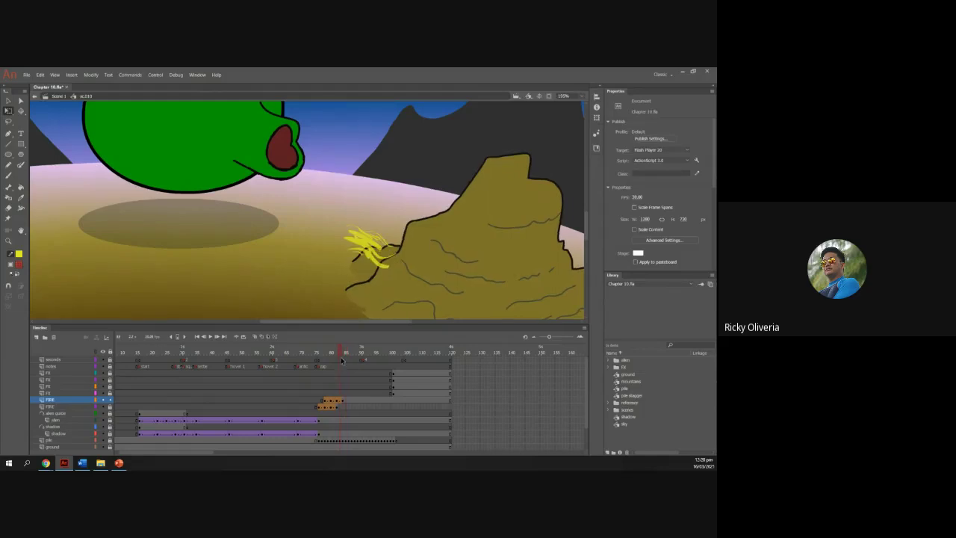
left_click(347, 402)
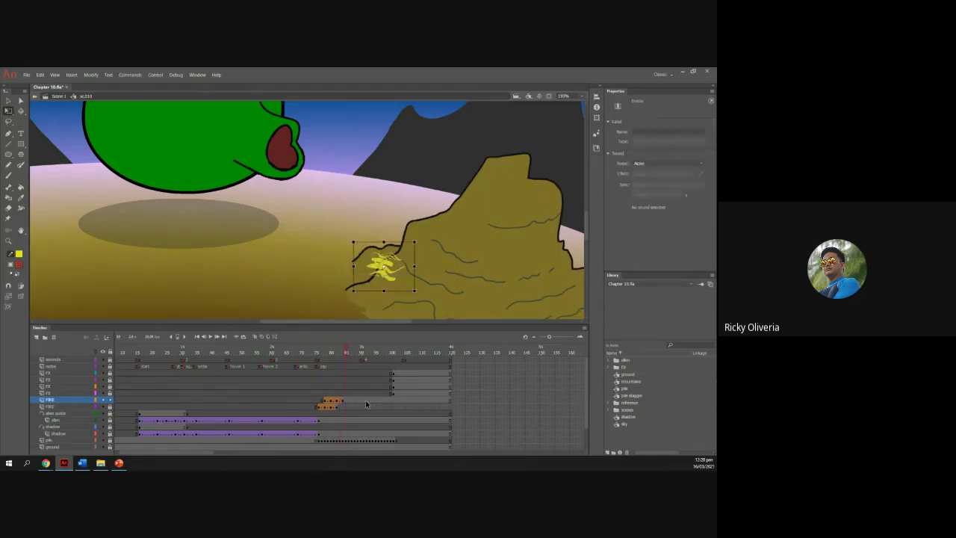
left_click(451, 402, "shift")
right_click(450, 402)
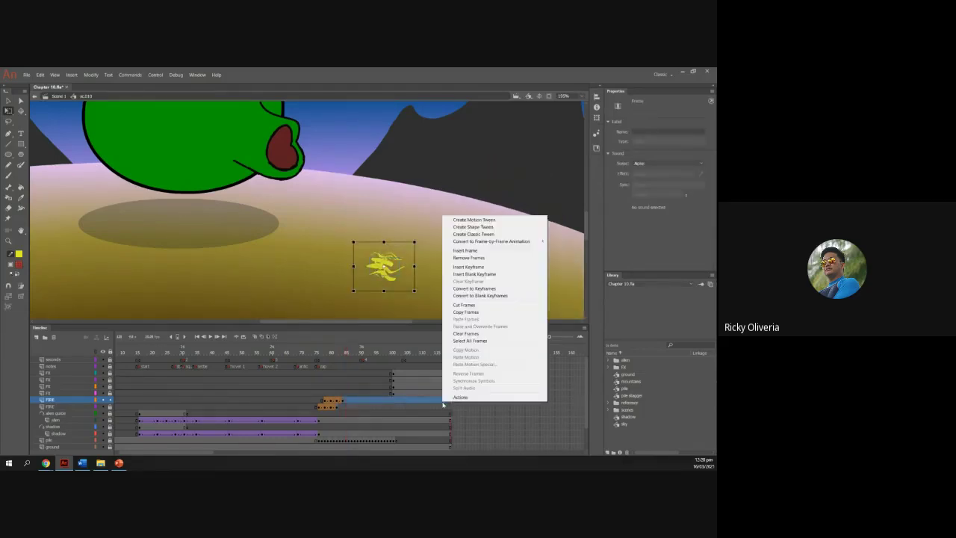
left_click(463, 259)
left_click_drag(451, 351, 288, 361)
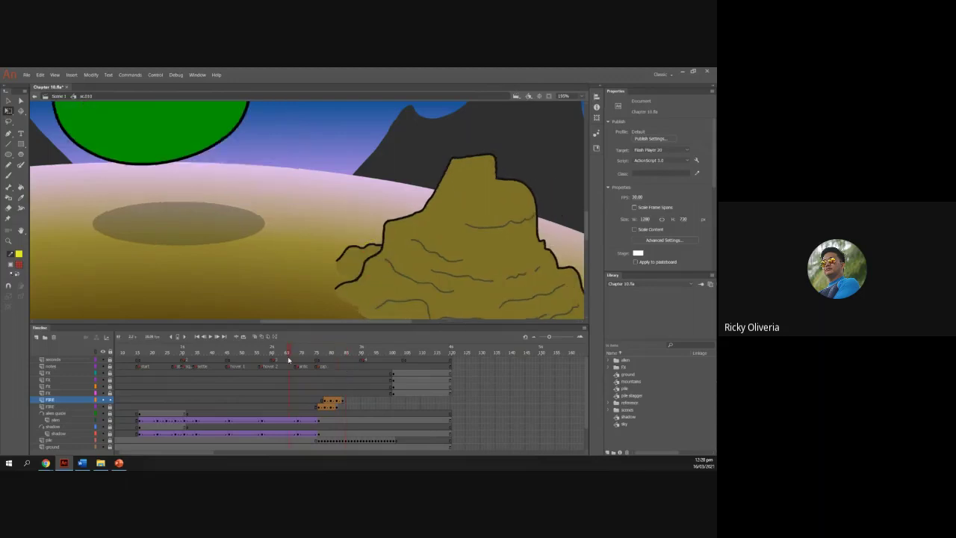
key("Return")
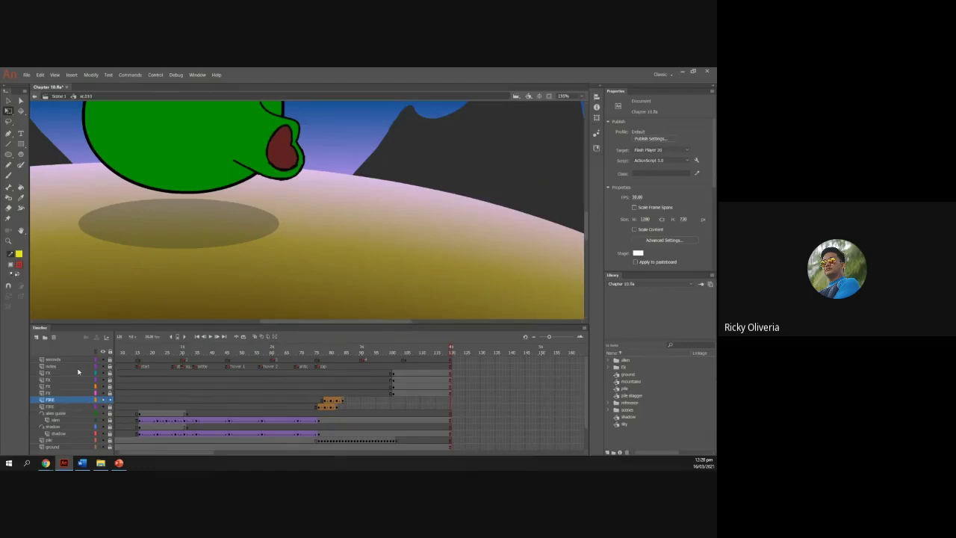
Add a new layer above the yellow flame layer and name it FIRE.
left_click(37, 337)
double_click(53, 402)
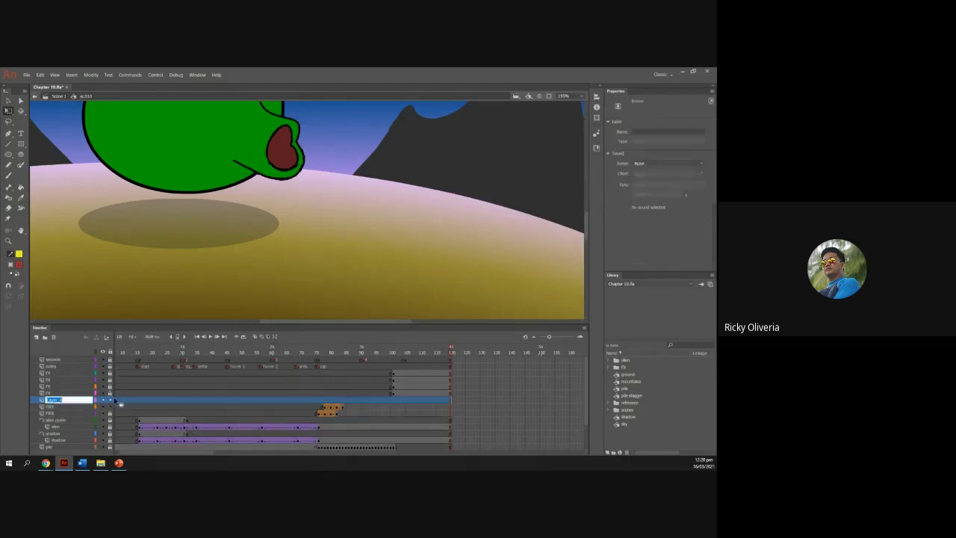
type("FIRE")
key("Return")
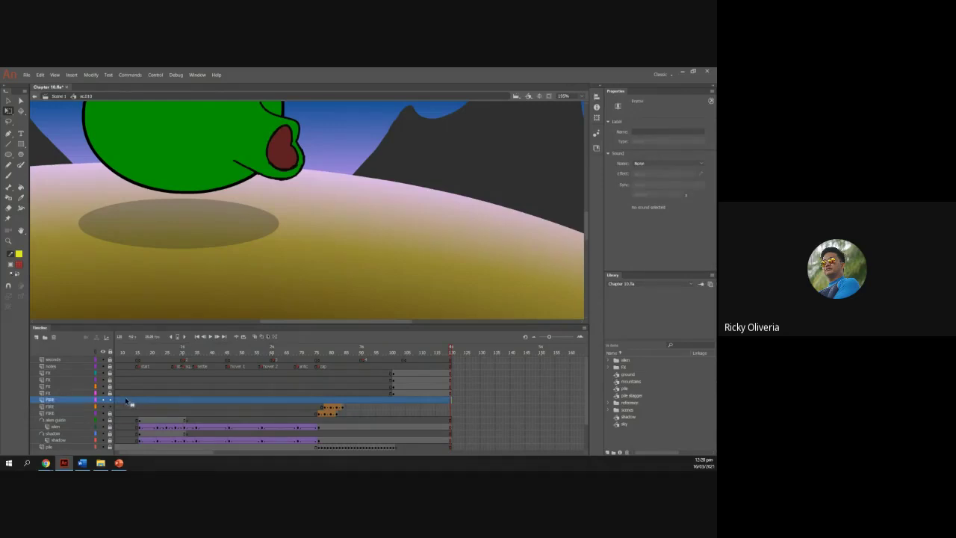
Add another layer named FIRE and move it above the yellow flame layer, directly beneath the other empty FIRE layer.
left_click(350, 407)
left_click(341, 415)
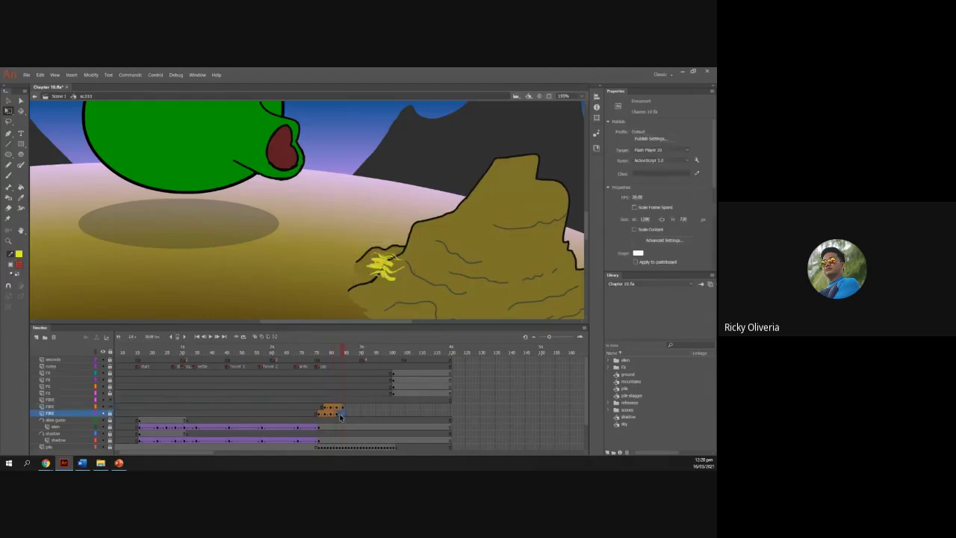
left_click(35, 338)
double_click(54, 414)
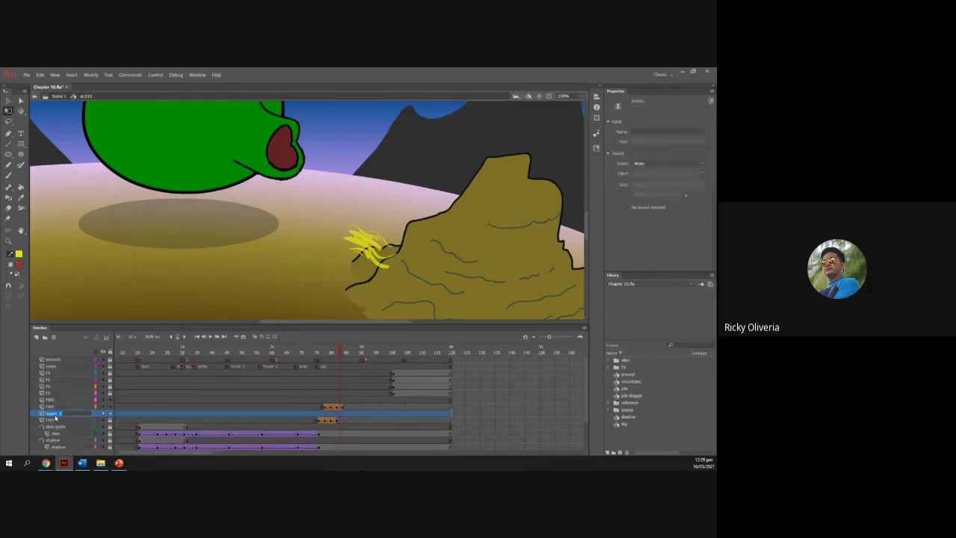
type("FIRE")
key("Return")
double_click(47, 413)
left_click_drag(47, 413, 58, 405)
Copy both layers' tweened flame frames onto the two new FIRE layers about six frames later, and remove their trailing frames after frame 90.
left_click(361, 419)
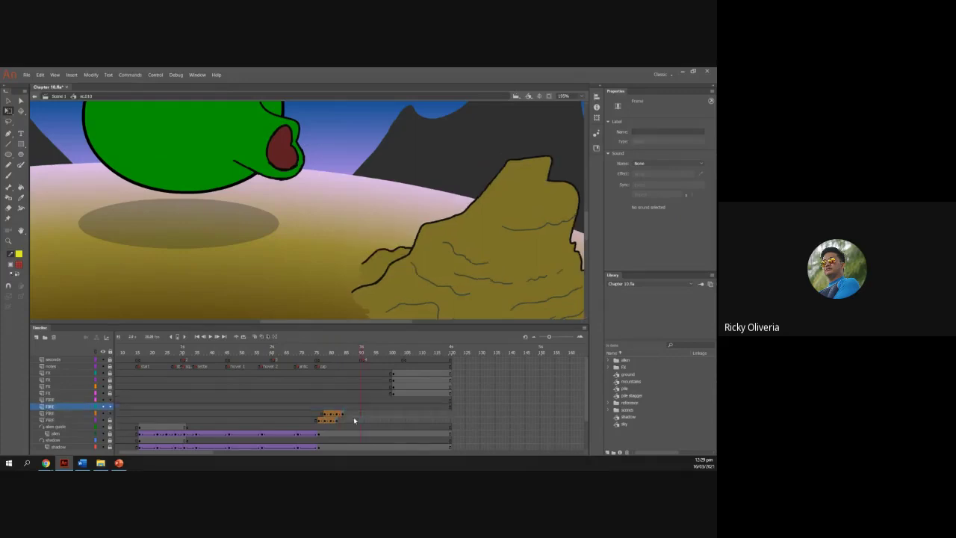
left_click_drag(317, 414, 348, 411)
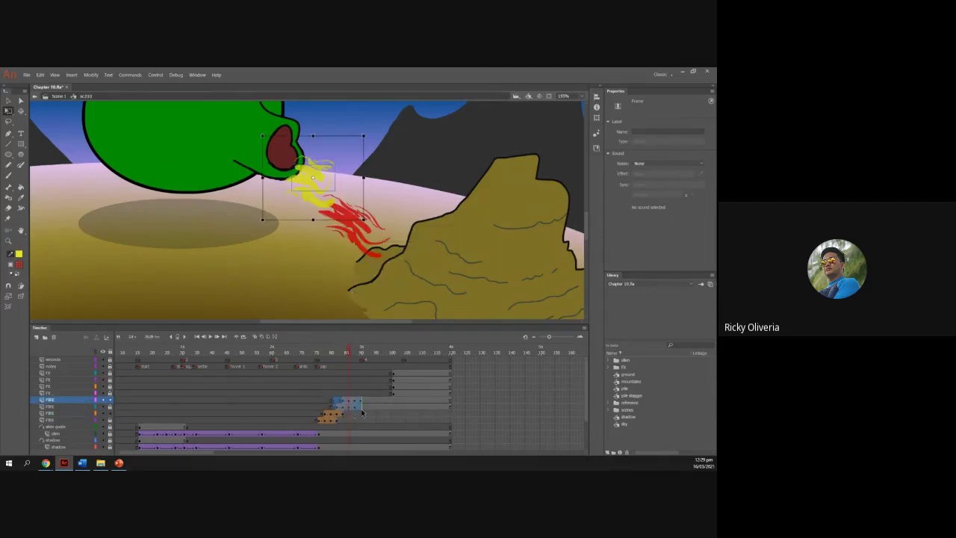
left_click_drag(464, 406, 365, 401)
right_click(366, 401)
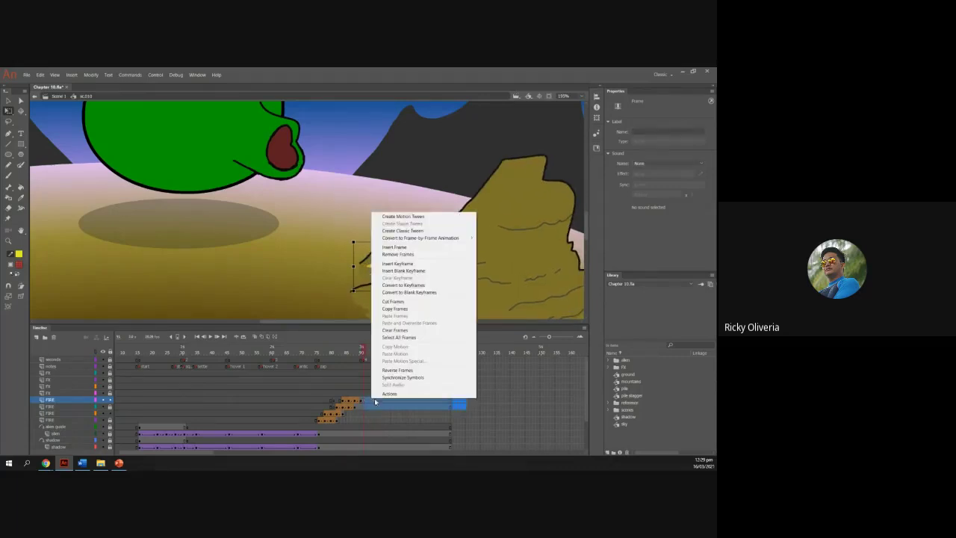
left_click(410, 259)
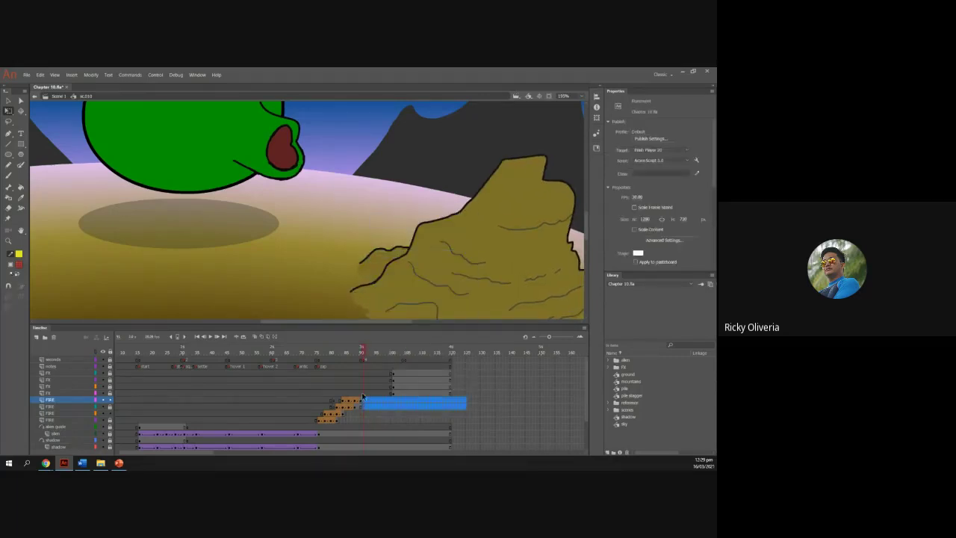
Play back the sc.010 animation from frame 15 to check the repeated flames.
left_click(358, 354)
left_click_drag(359, 354, 137, 381)
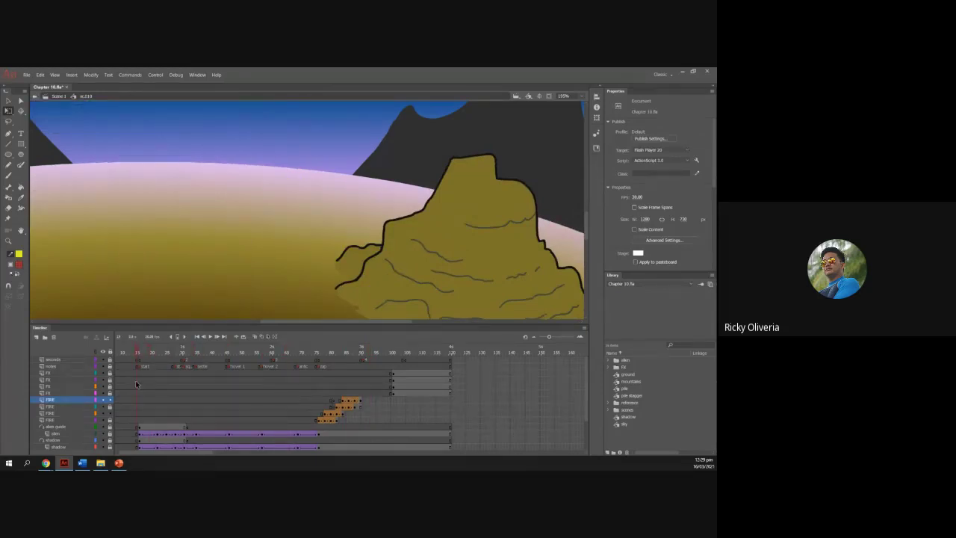
key("Return")
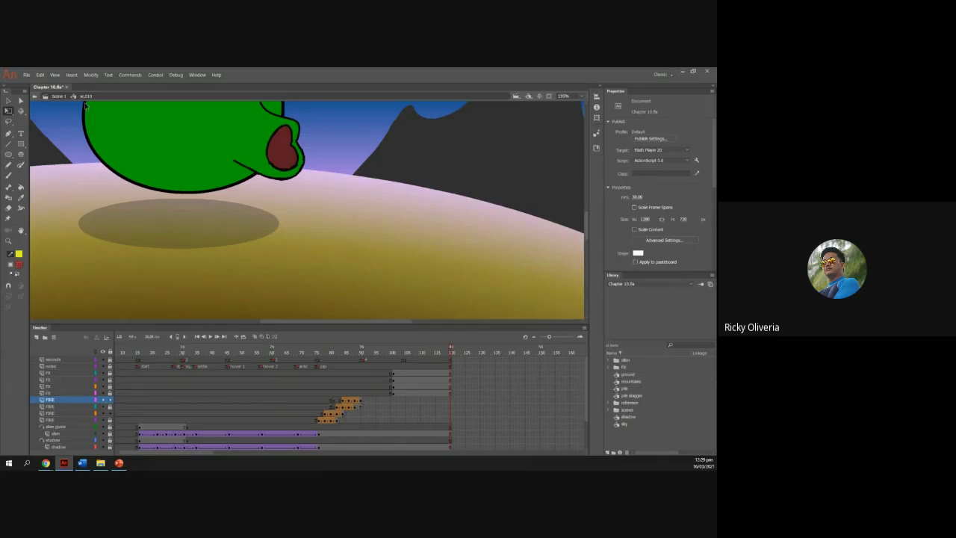
Return to the main Scene 1 timeline, enlarge the stage area and play the animation from the first frame.
left_click(59, 97)
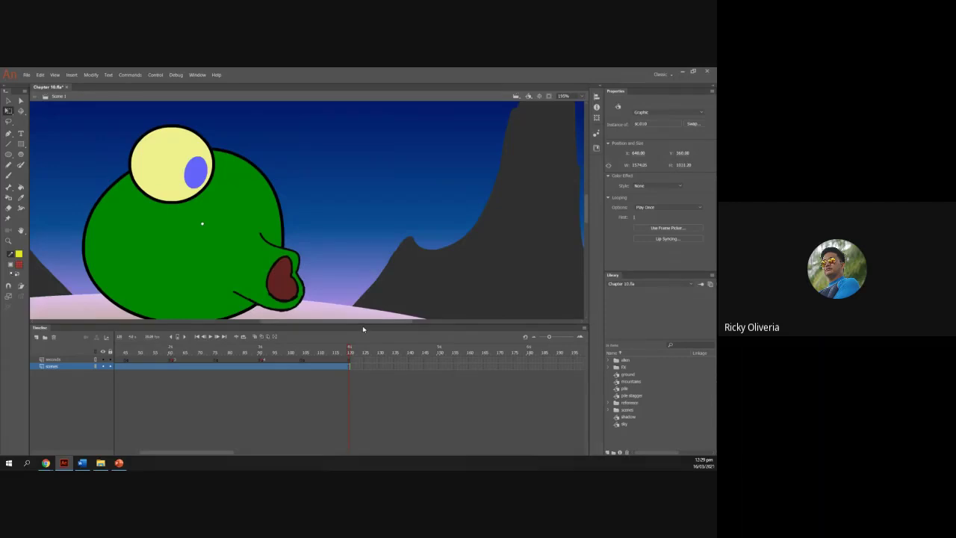
left_click_drag(363, 329, 365, 438)
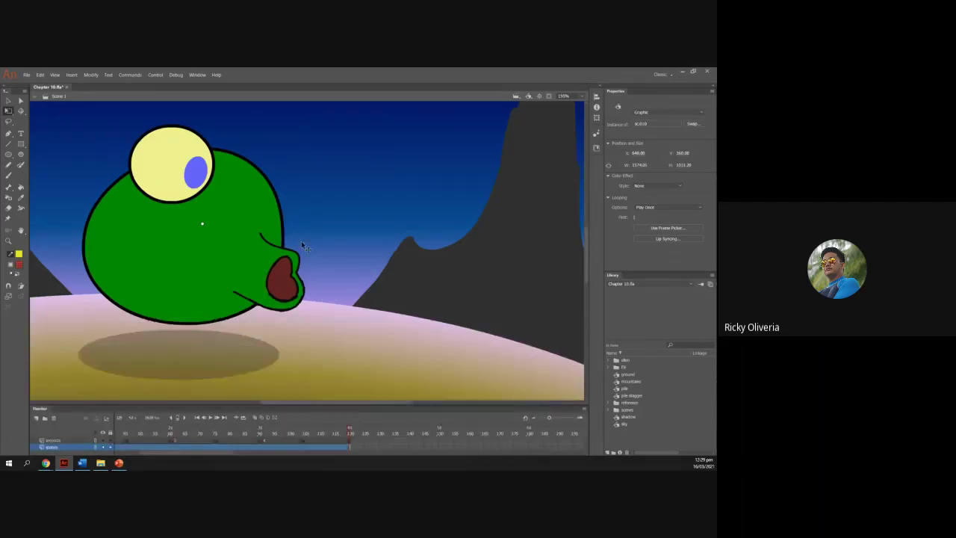
scroll(302, 241, "down", 3)
scroll(302, 242, "up", 3)
scroll(301, 239, "down", 4)
scroll(301, 239, "up", 3)
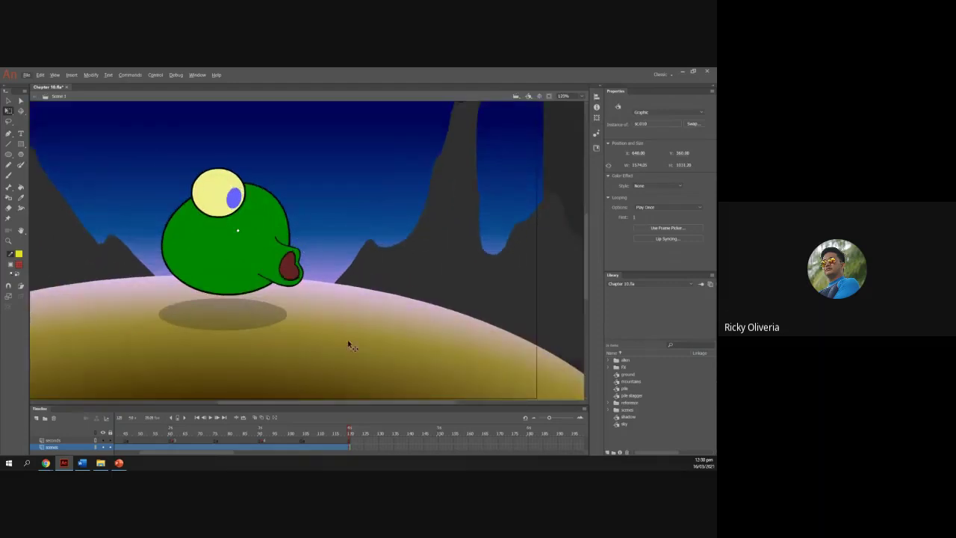
left_click_drag(353, 402, 47, 401)
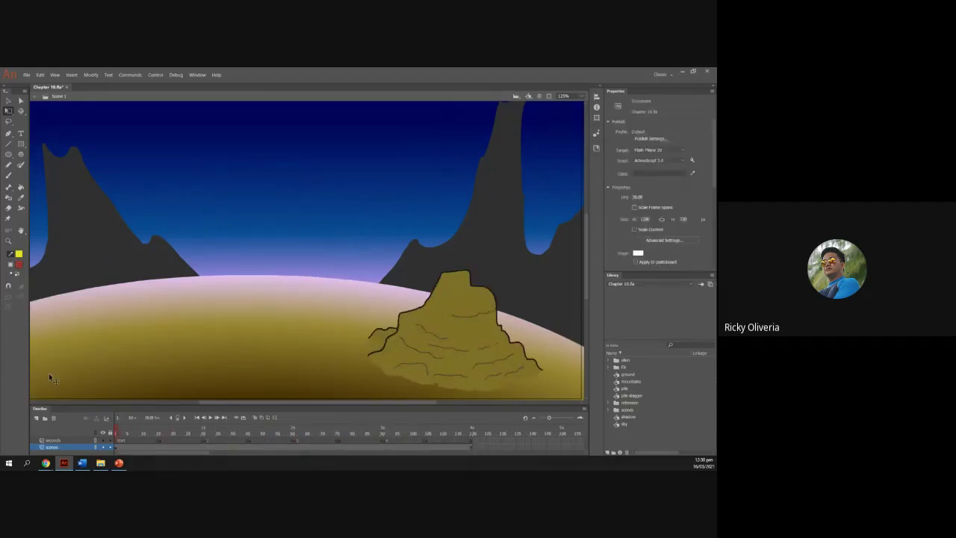
key("Return")
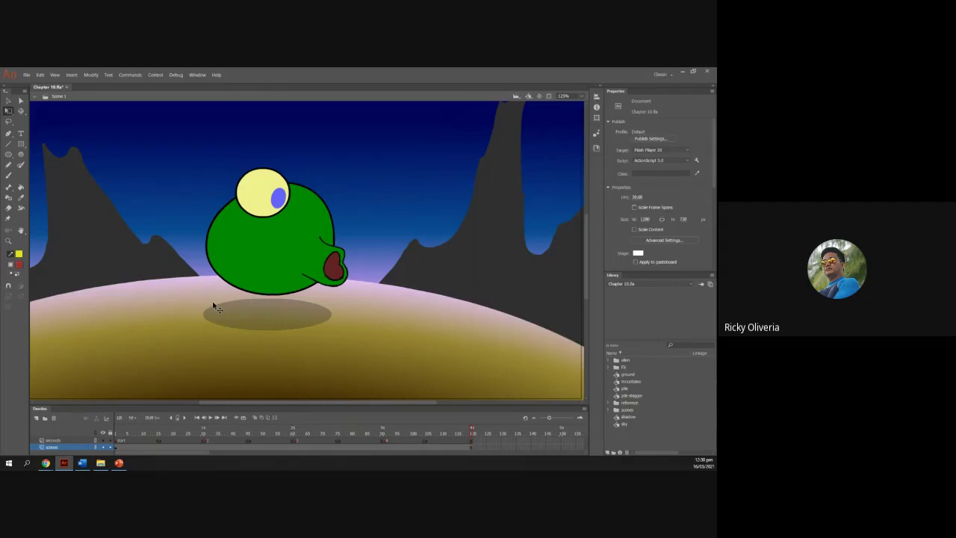
Test the Chapter 10 movie in its own preview window, watch the fire animation and close the preview.
key("ctrl+Return")
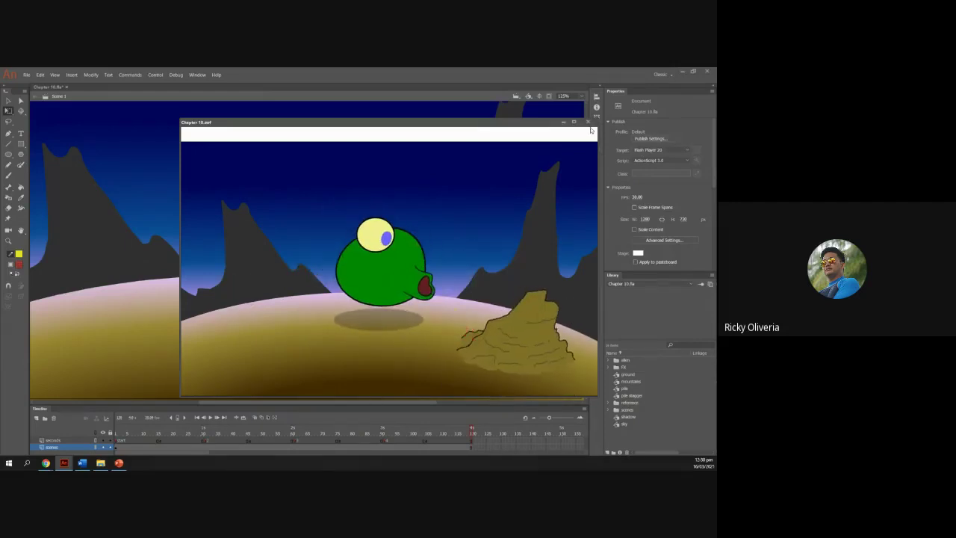
left_click(588, 122)
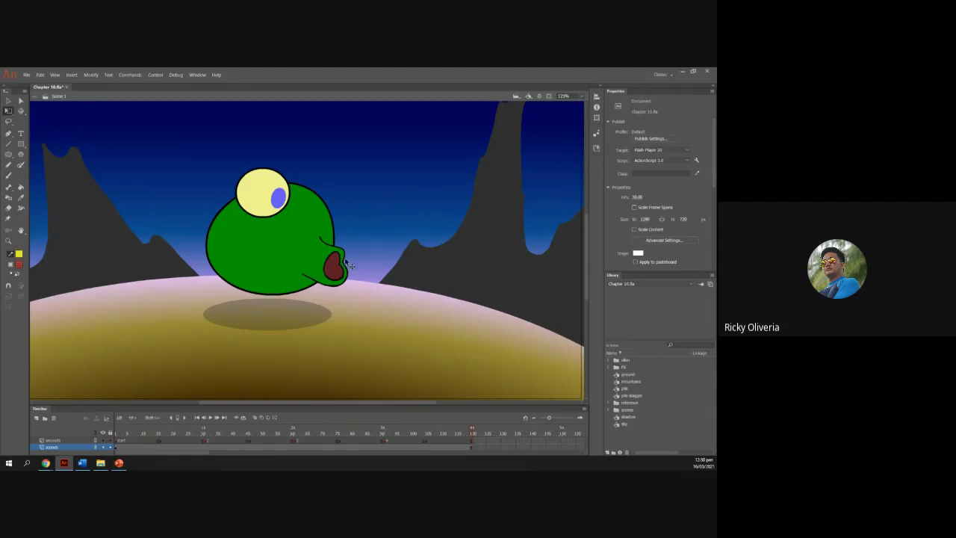
mouse_move(472, 430)
left_mouse_down()
mouse_move(427, 430)
mouse_move(472, 431)
left_mouse_up()
Restore the 02_12_FX_smoke_endstate.fla window to full size and scrub its Scene 1 timeline back to the first frame.
left_click_drag(257, 75, 1, 112)
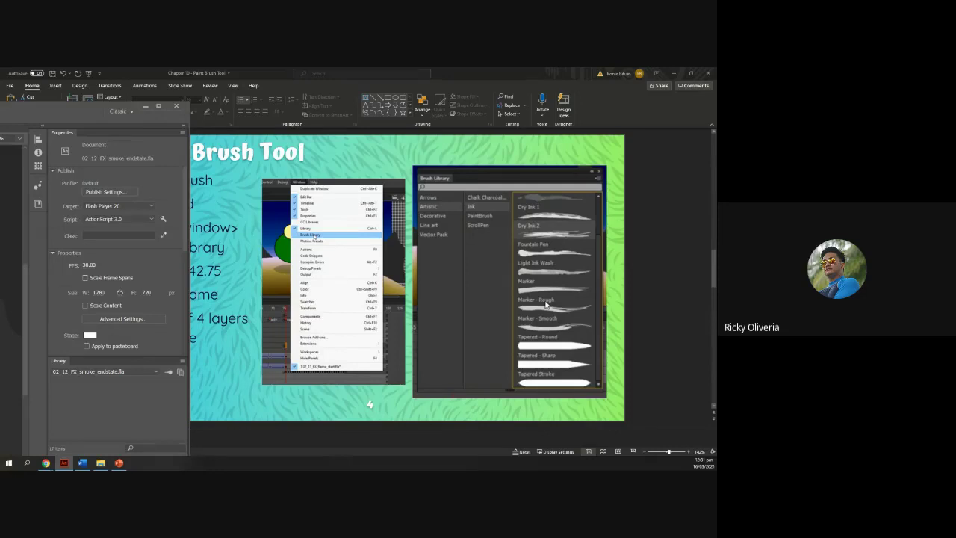
left_click_drag(2, 111, 224, 69)
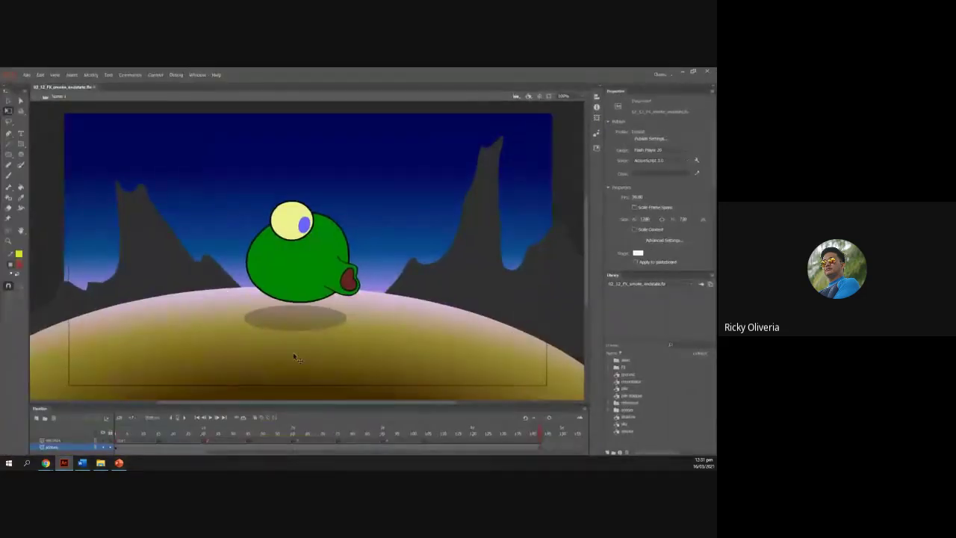
scroll(295, 357, "up", 3)
scroll(295, 343, "down", 3)
scroll(297, 343, "up", 3)
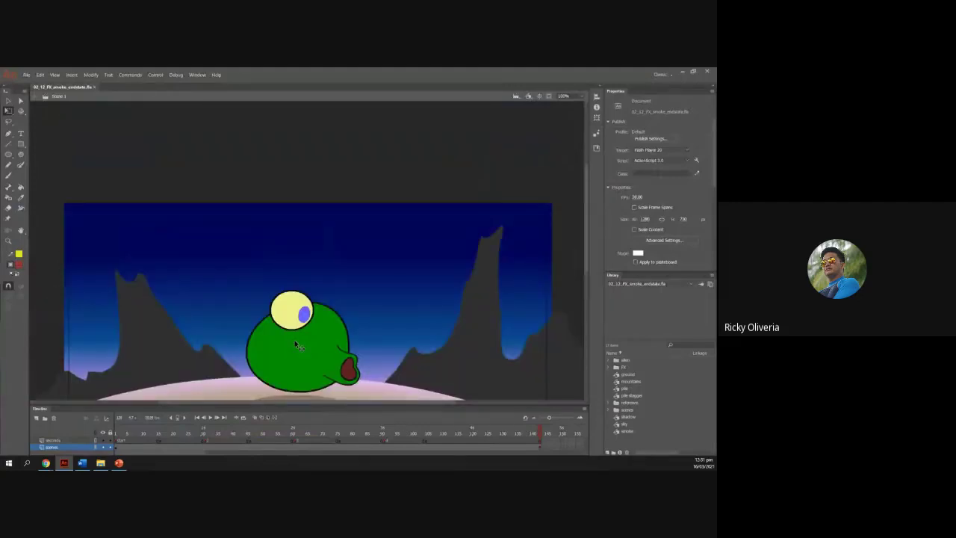
scroll(296, 344, "down", 3)
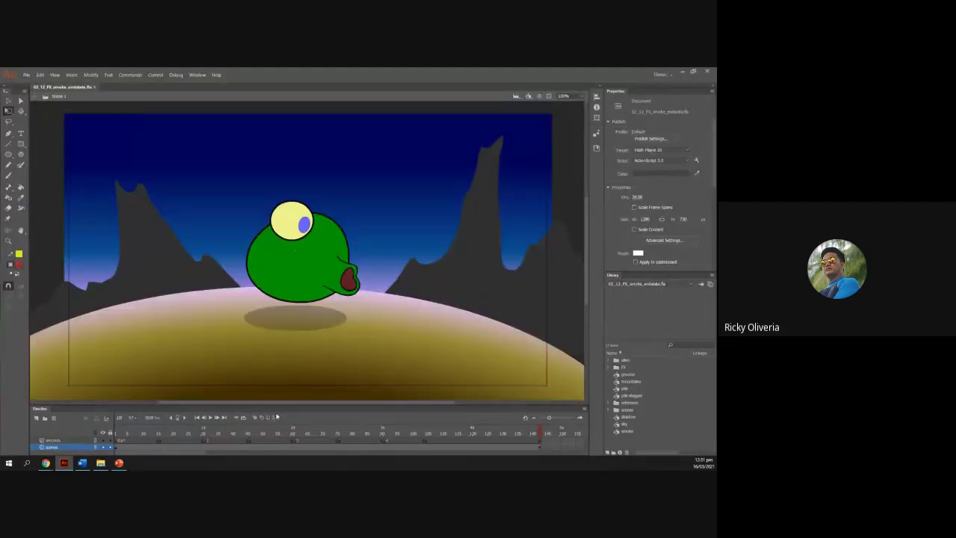
left_click_drag(541, 437, 27, 395)
left_click_drag(148, 406, 33, 440)
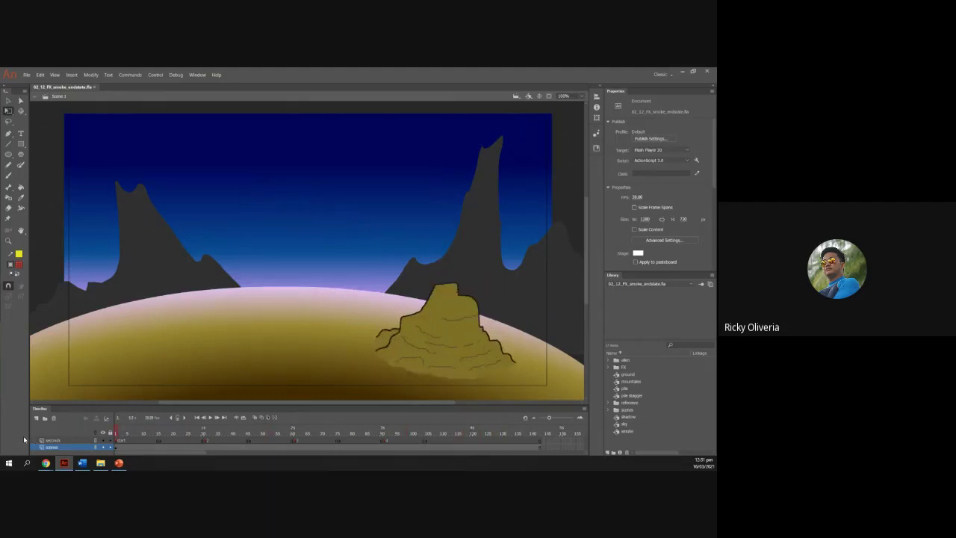
Test the 02_12_FX_smoke_endstate movie, watch the smoke effect and close the preview window.
key("ctrl+Return")
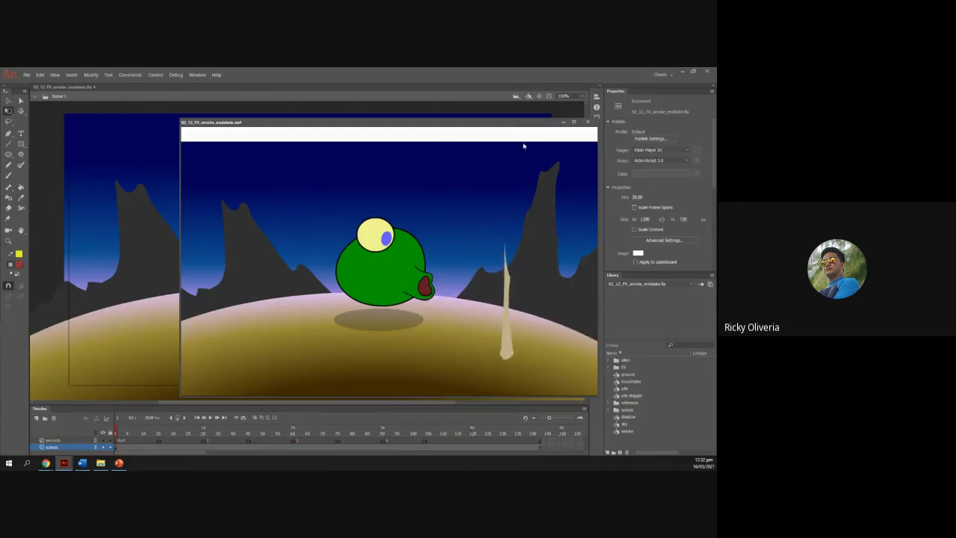
left_click_drag(406, 122, 316, 124)
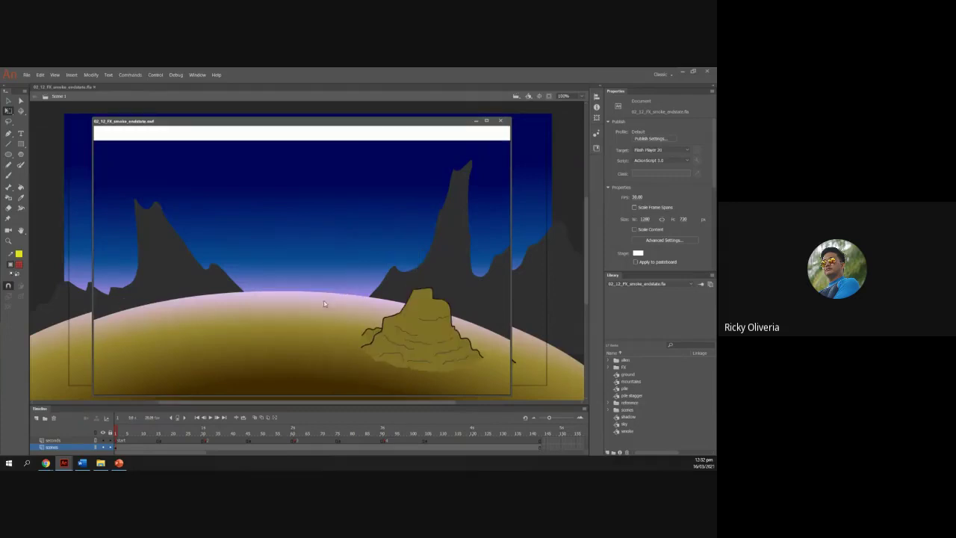
left_click(505, 121)
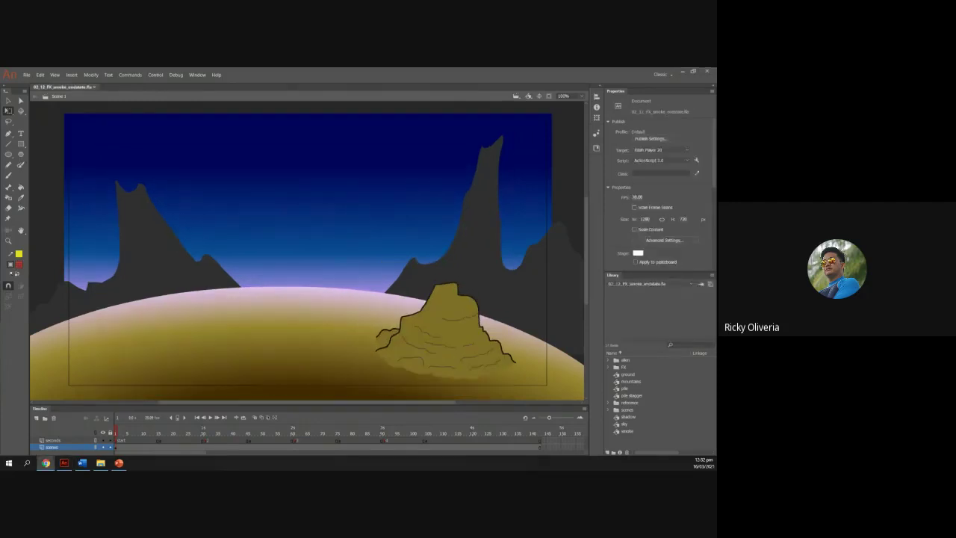